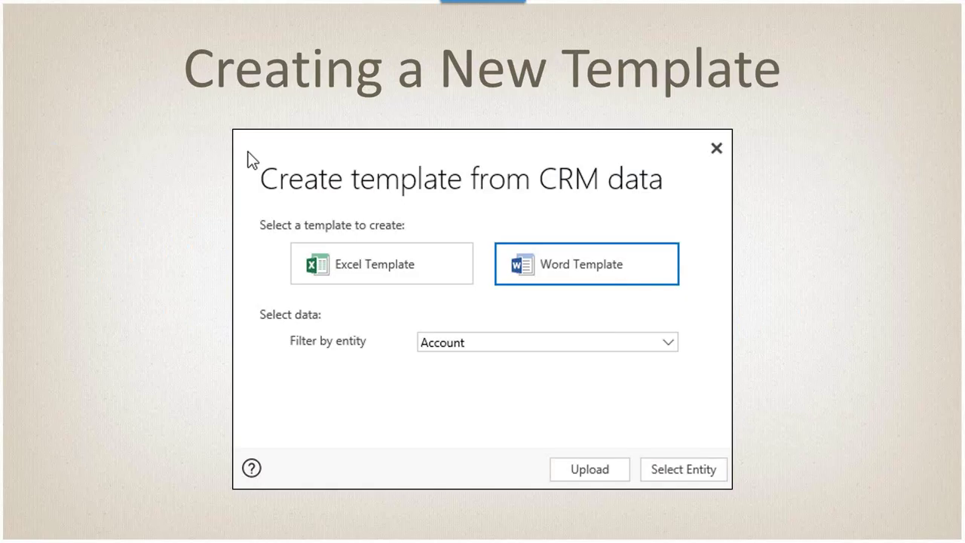
pyautogui.press('Right')
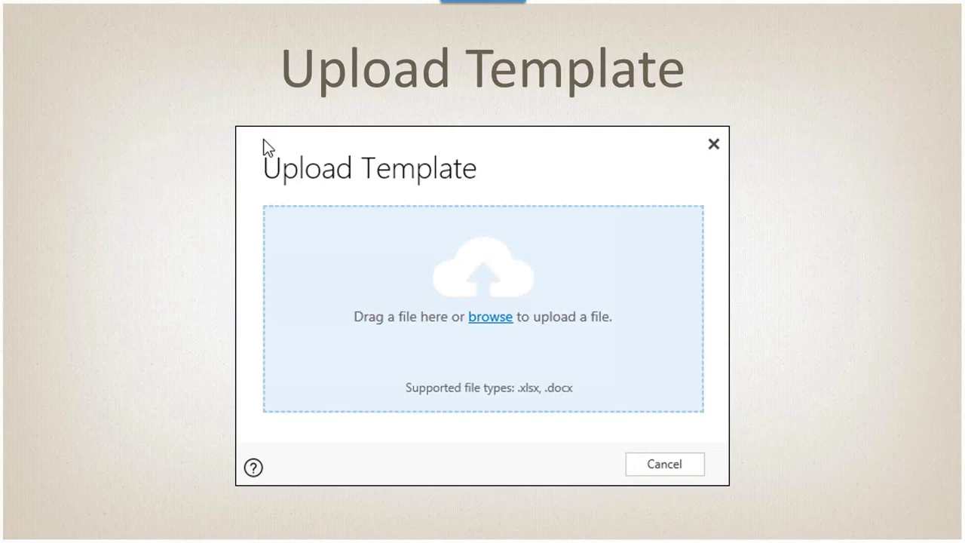
pyautogui.press('Right')
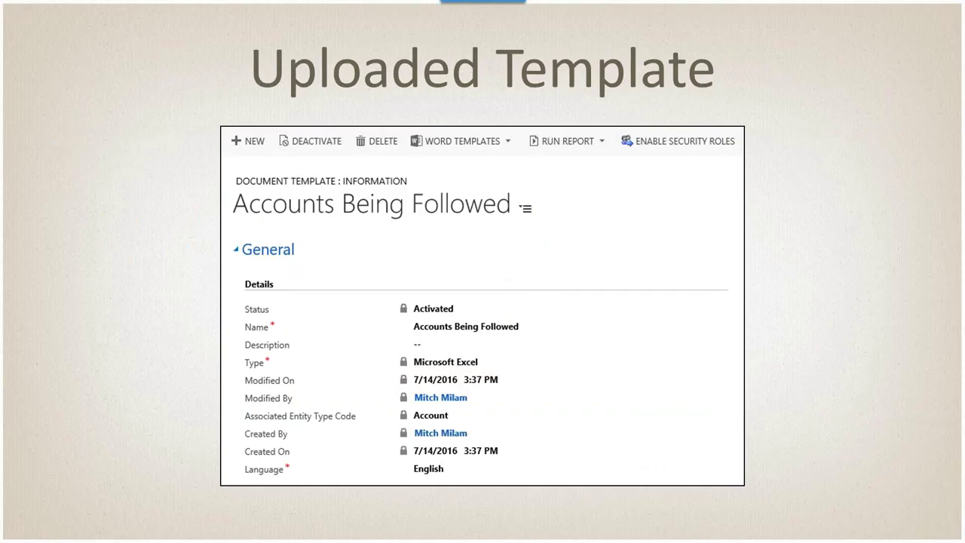
pyautogui.press('Right')
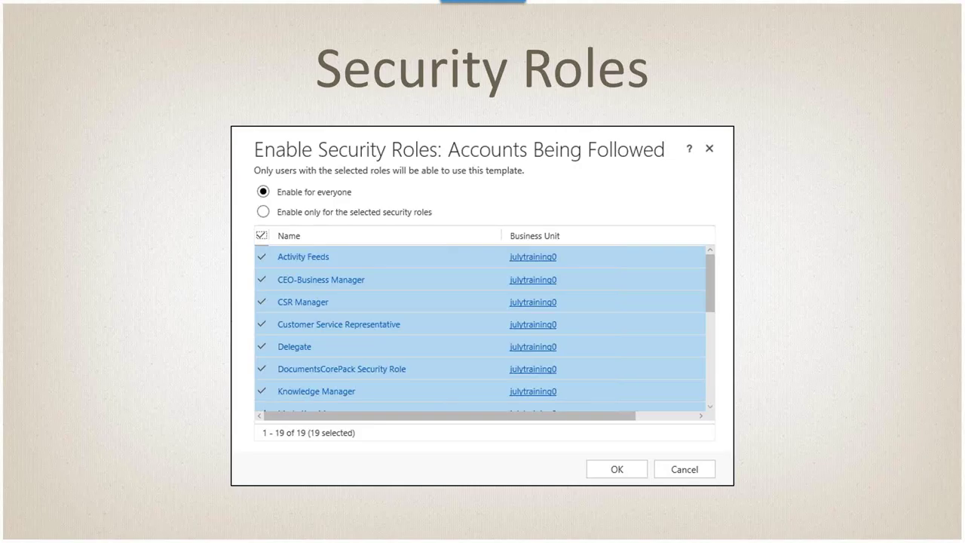
pyautogui.press('Right')
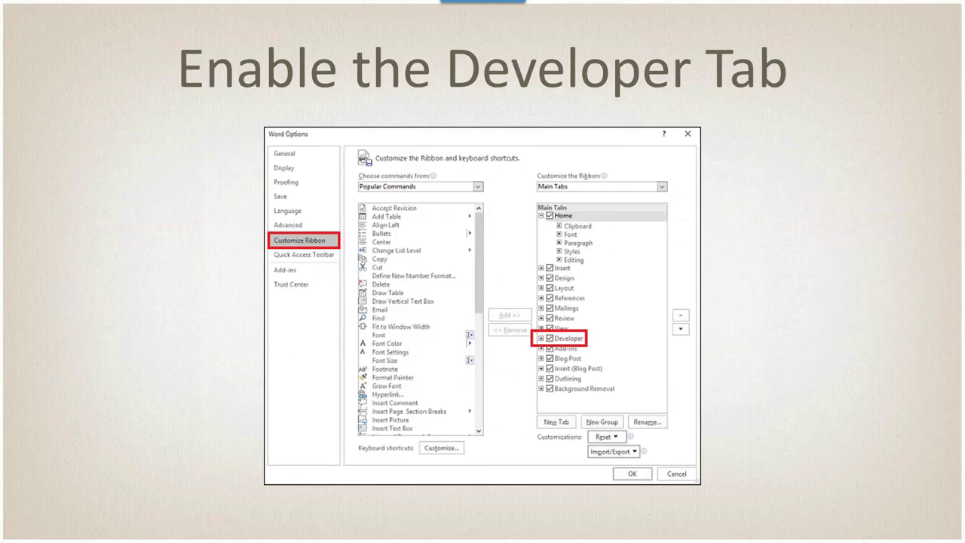
pyautogui.press('Right')
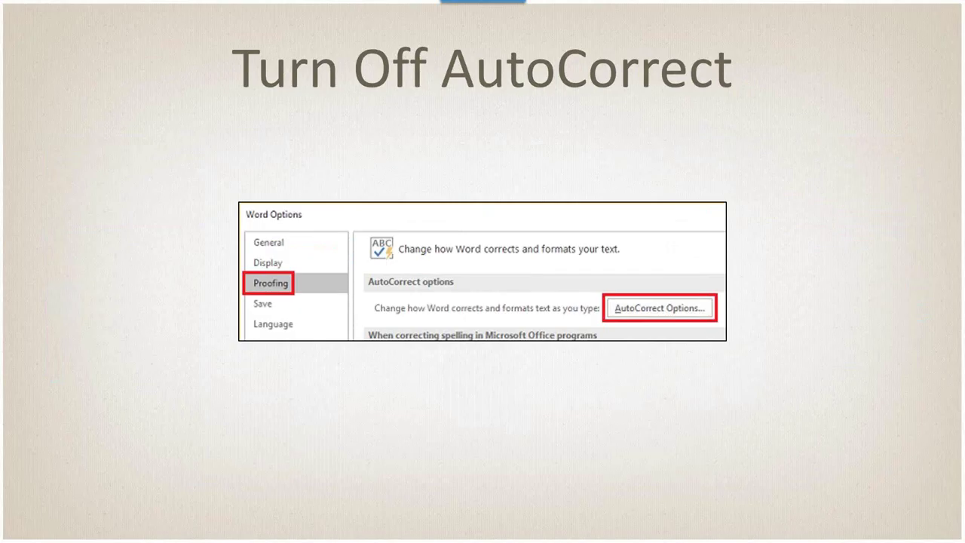
pyautogui.press('Right')
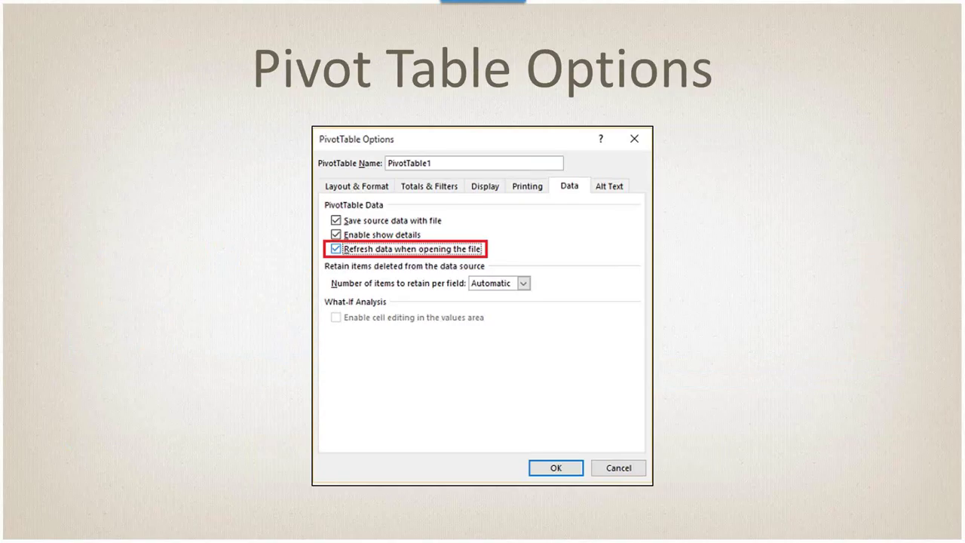
pyautogui.press('super')
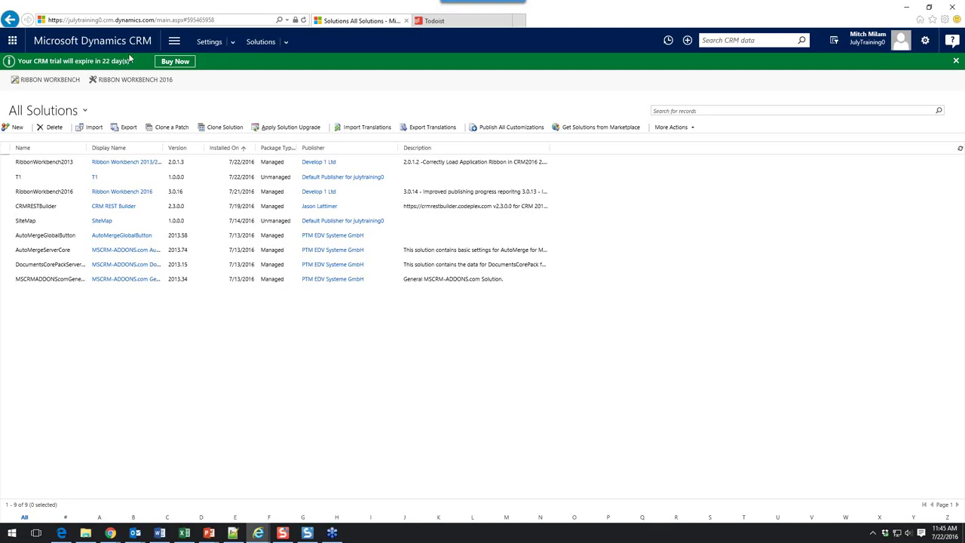
# - Open the Accounts list in the Sales area and dismiss the trial expiry notice
pyautogui.click(173, 43)
pyautogui.click(57, 77)
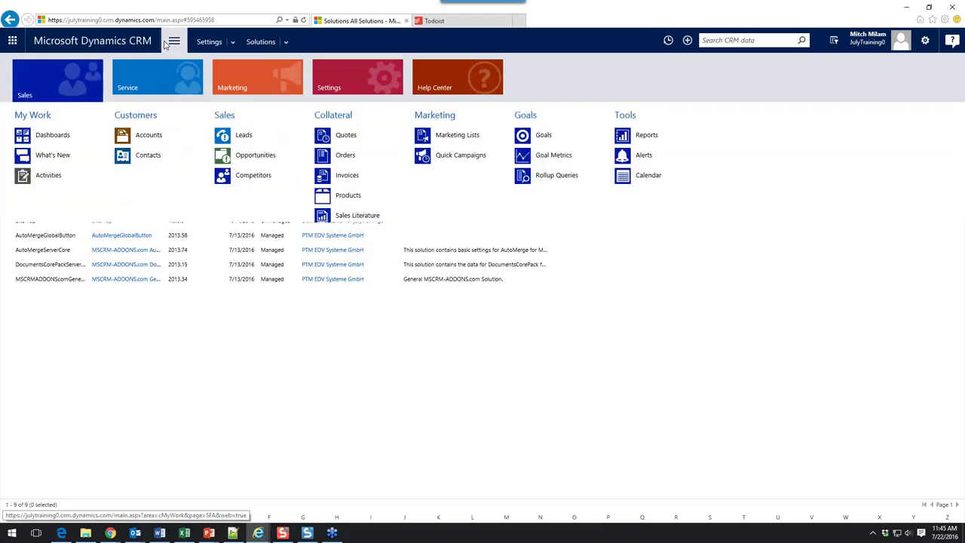
pyautogui.click(149, 135)
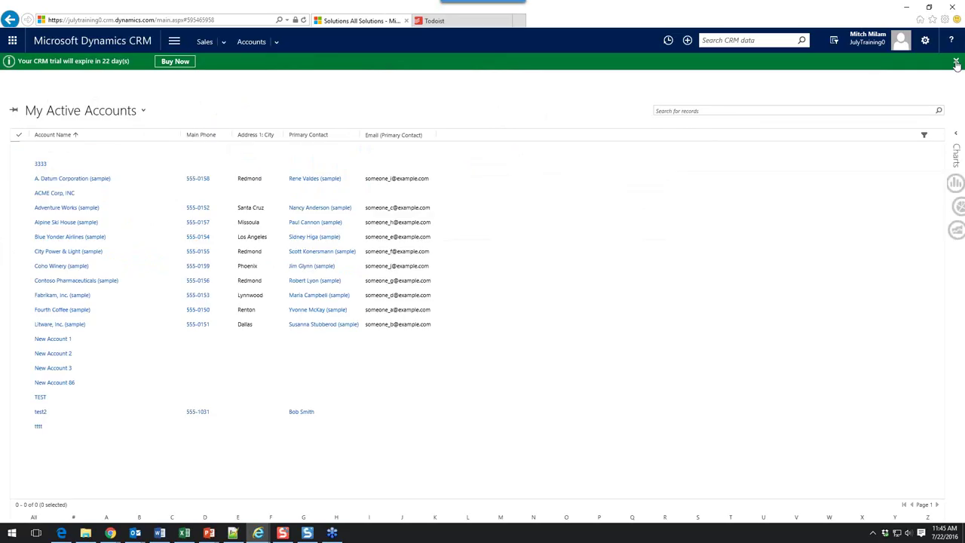
pyautogui.click(955, 62)
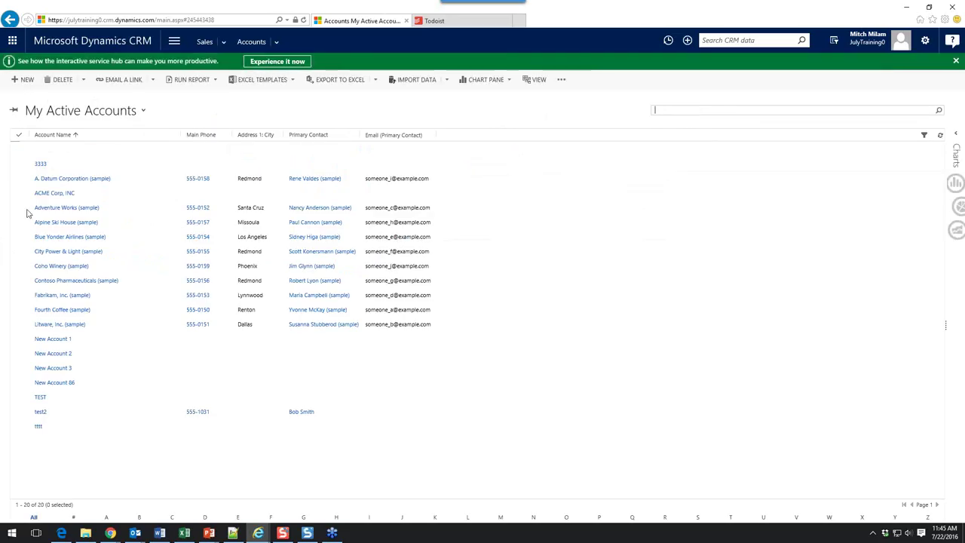
# - Open the A. Datum Corporation (sample) account record and dismiss all the notification banners above it
pyautogui.click(100, 180)
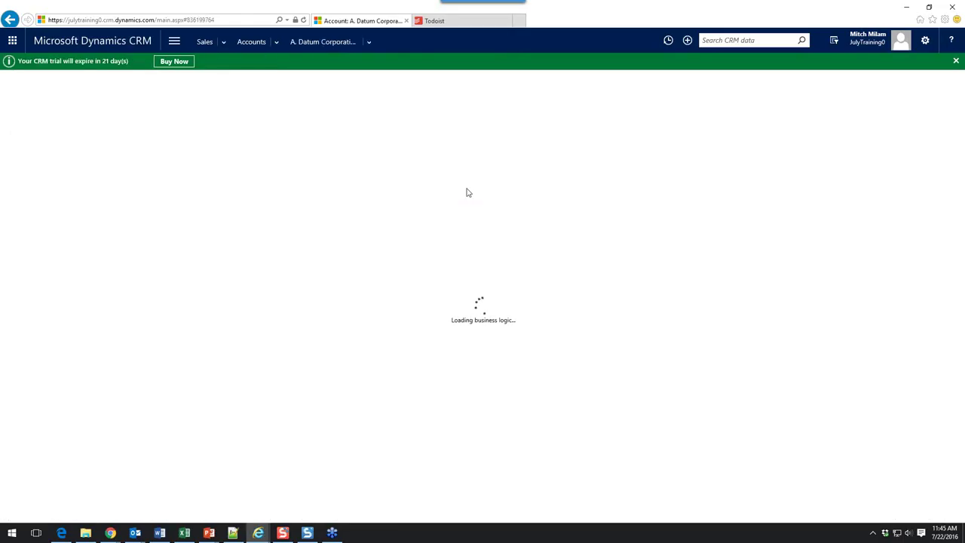
pyautogui.click(955, 62)
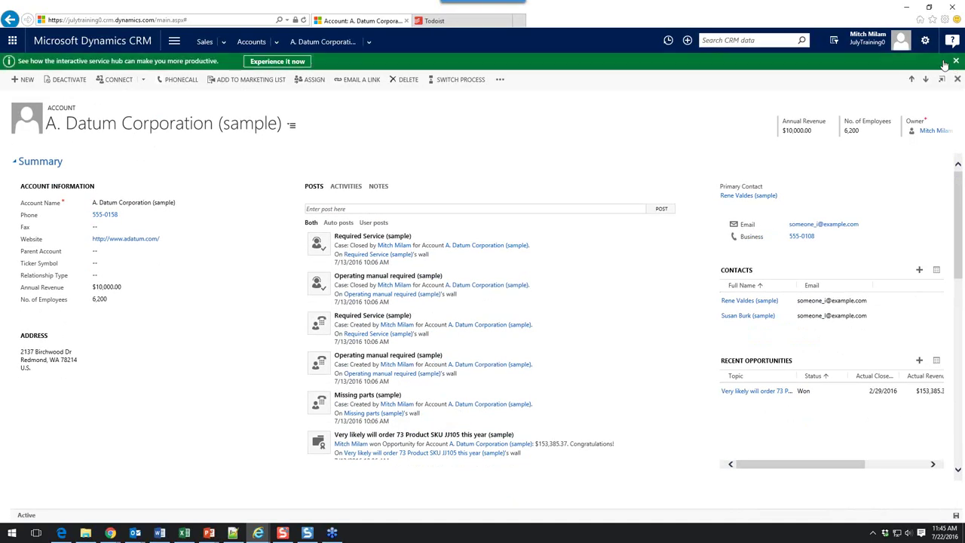
pyautogui.click(957, 62)
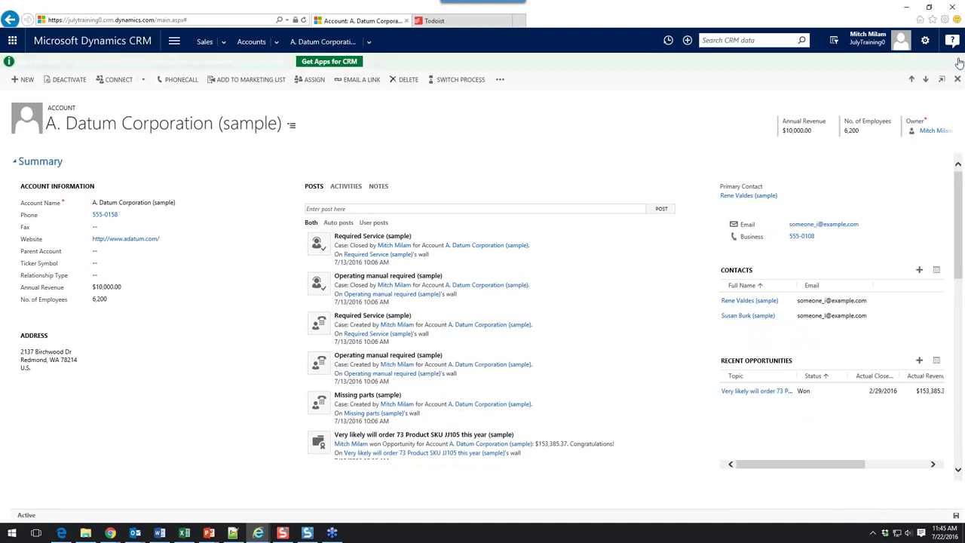
pyautogui.click(955, 62)
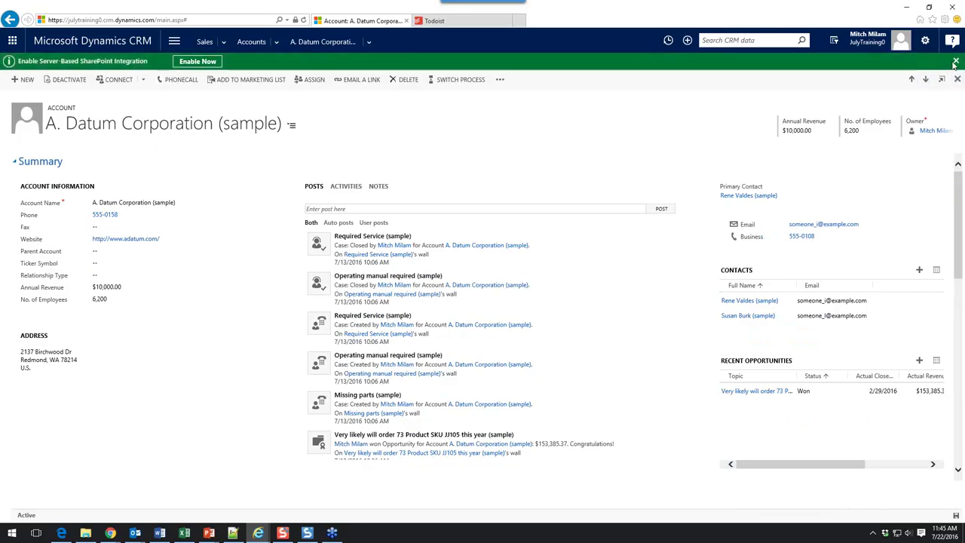
pyautogui.click(955, 63)
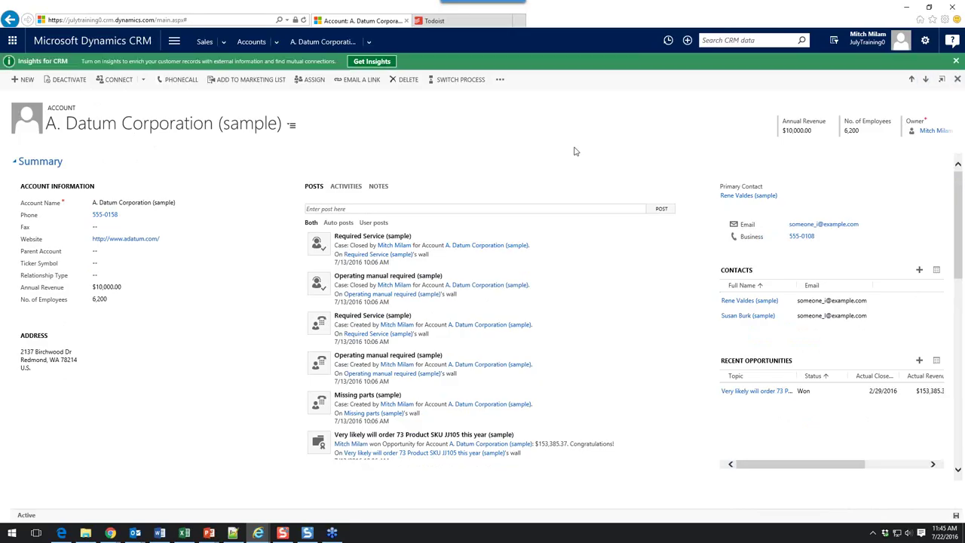
pyautogui.click(955, 61)
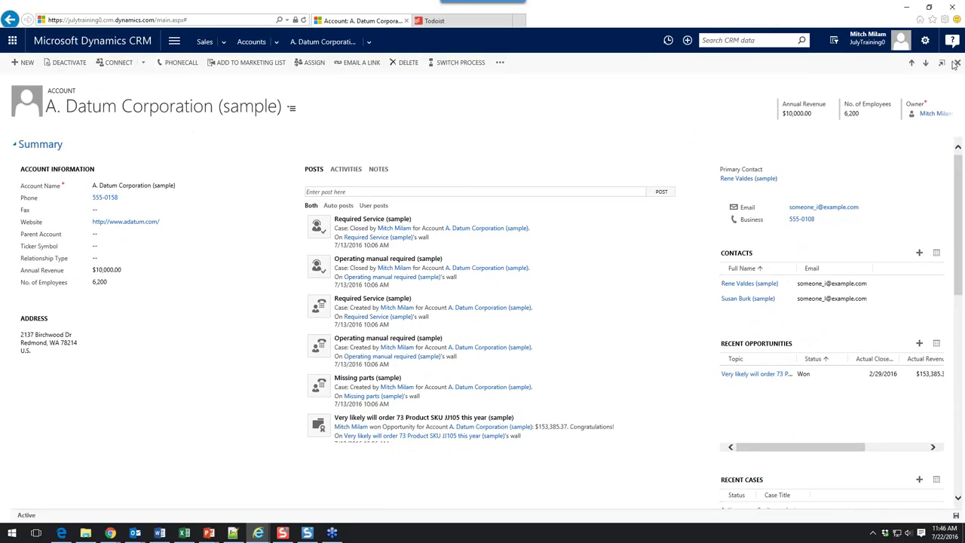
# - Start a new Word template from the account record, dismissing the introductory message, and proceed to entity selection
pyautogui.click(500, 63)
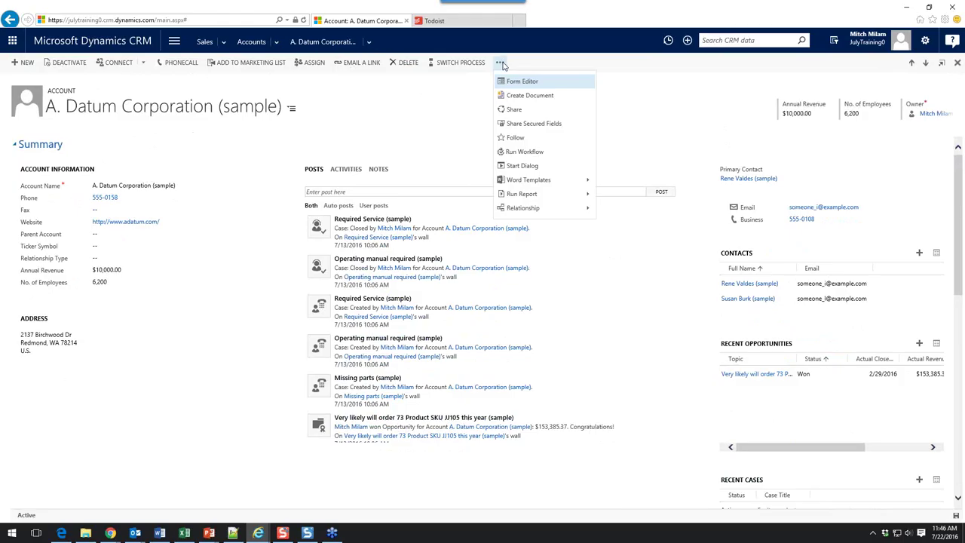
pyautogui.click(551, 180)
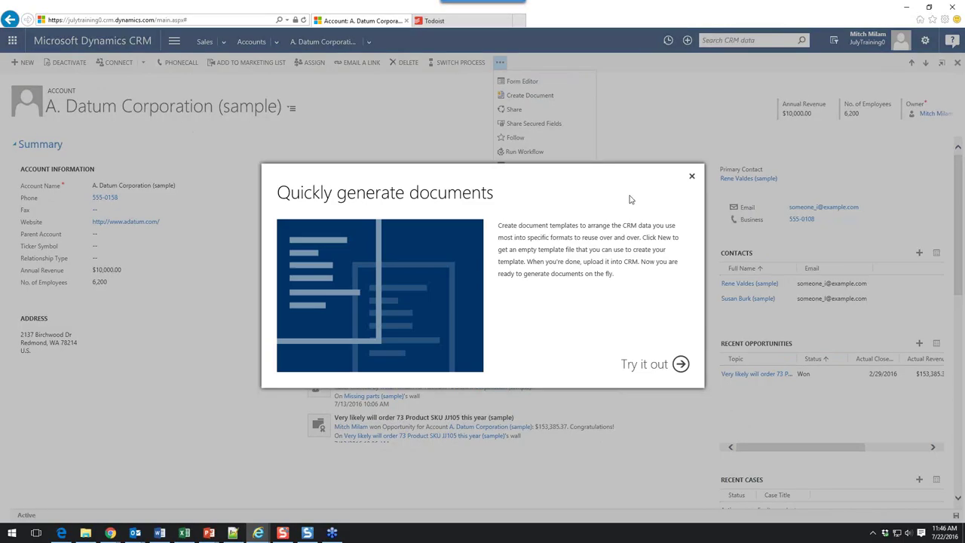
pyautogui.click(691, 176)
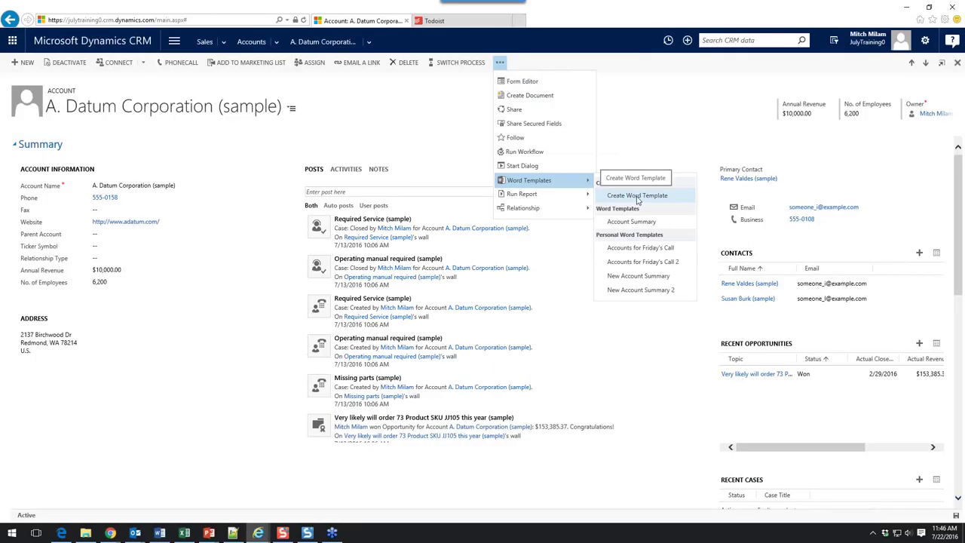
pyautogui.click(637, 196)
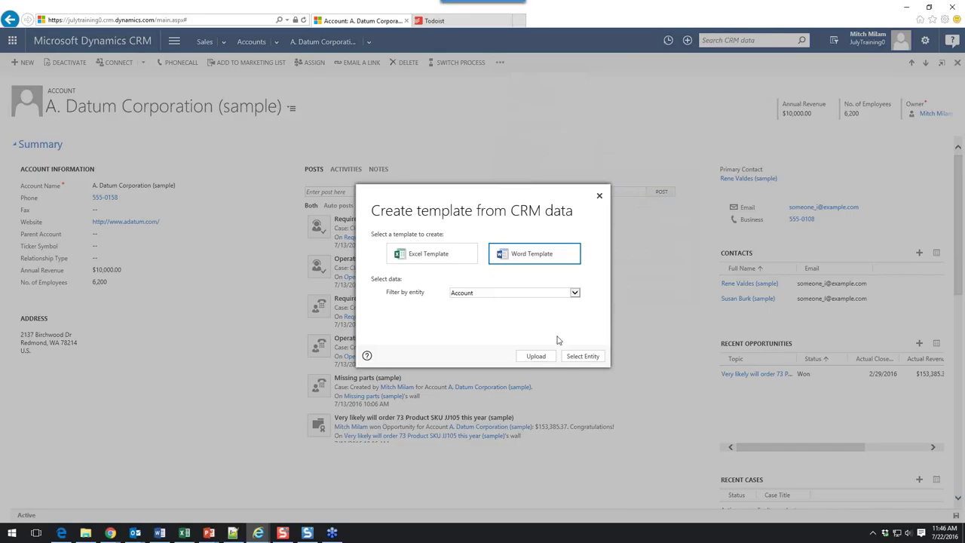
pyautogui.click(593, 358)
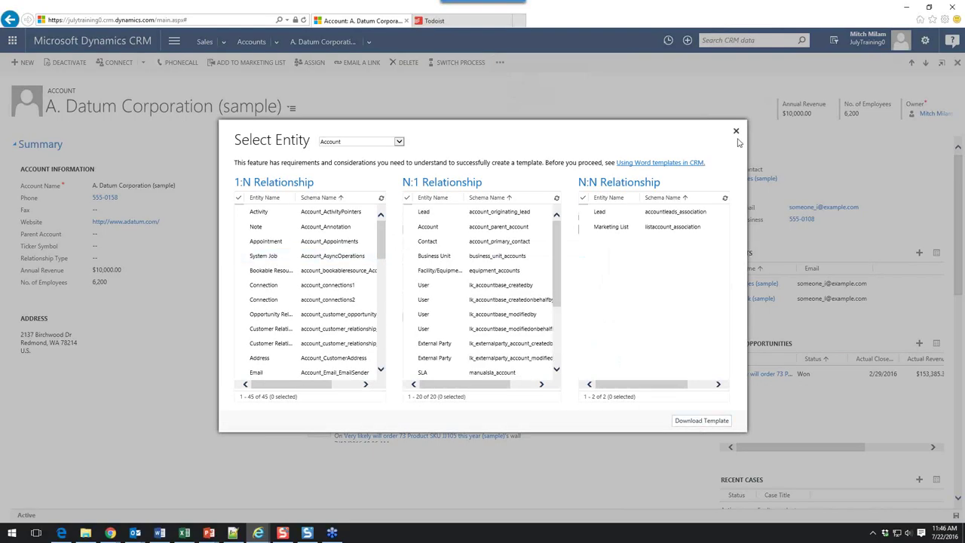
# - Try to download a Word template for the Quote entity with its 1:N Quote Product relationship (quote_details) included
pyautogui.click(400, 141)
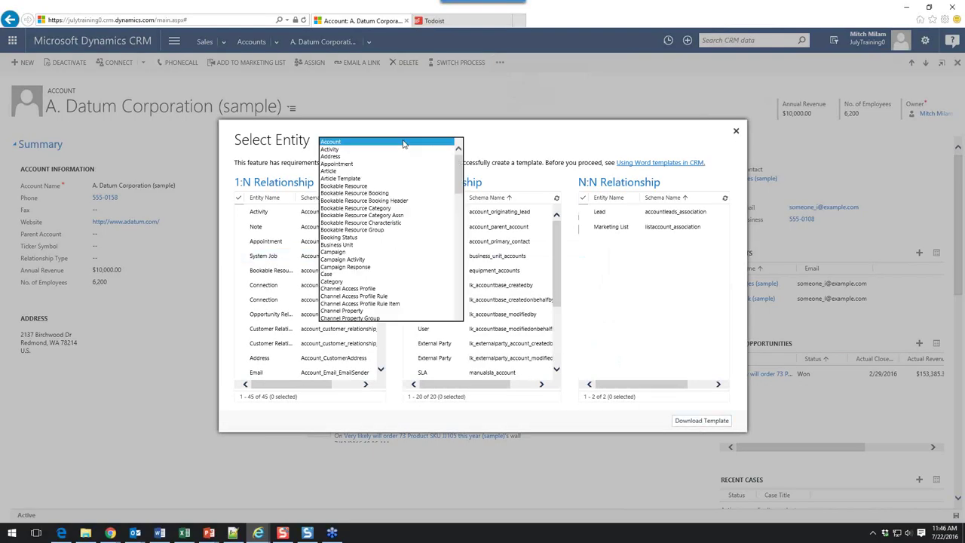
pyautogui.moveTo(456, 172); pyautogui.dragTo(444, 277)
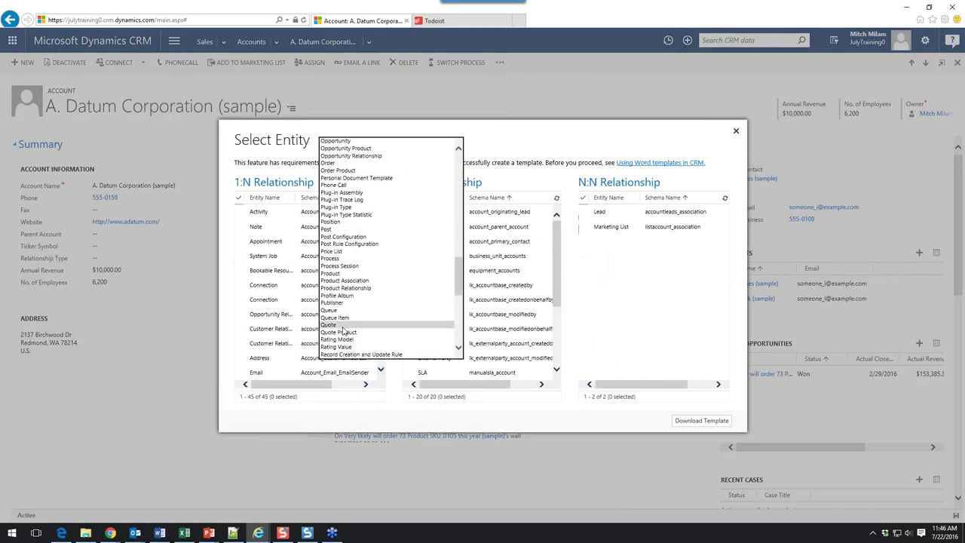
pyautogui.click(343, 325)
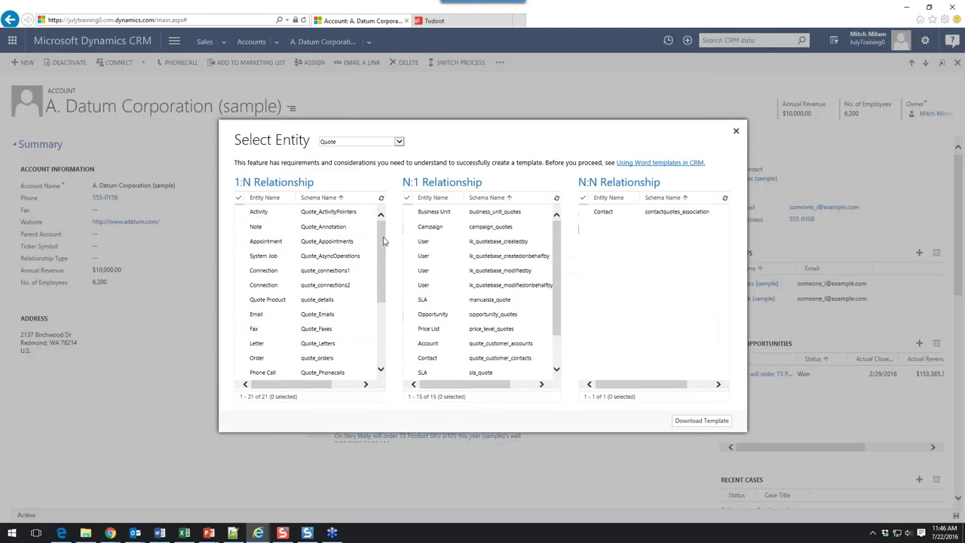
pyautogui.click(347, 300)
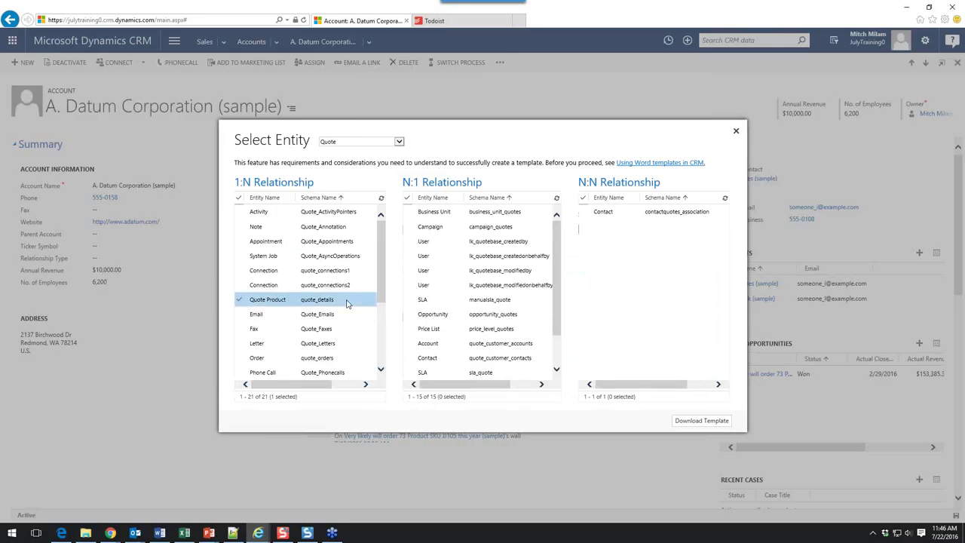
pyautogui.click(713, 421)
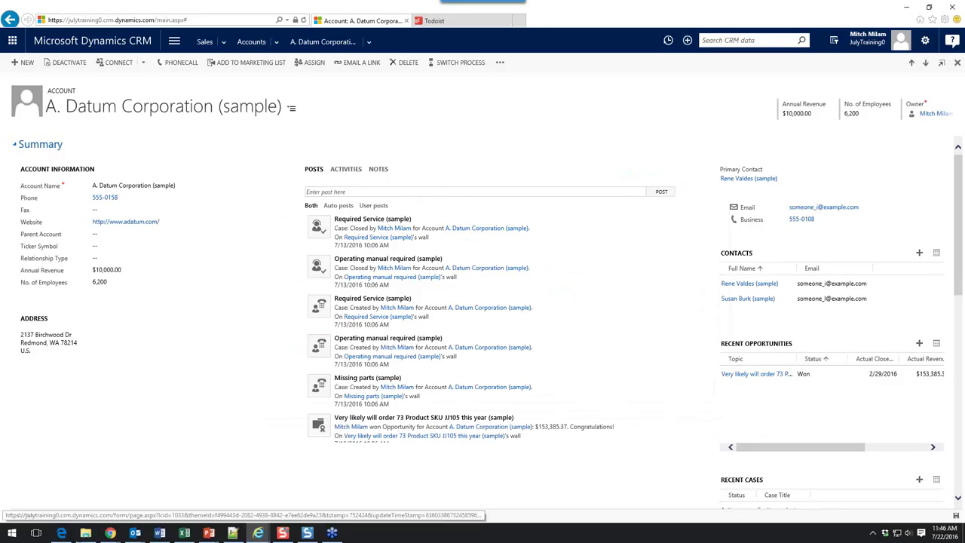
# - Check the Downloads folder in File Explorer for the new template, sorted by date modified with newest first, and return to the account record
pyautogui.click(86, 533)
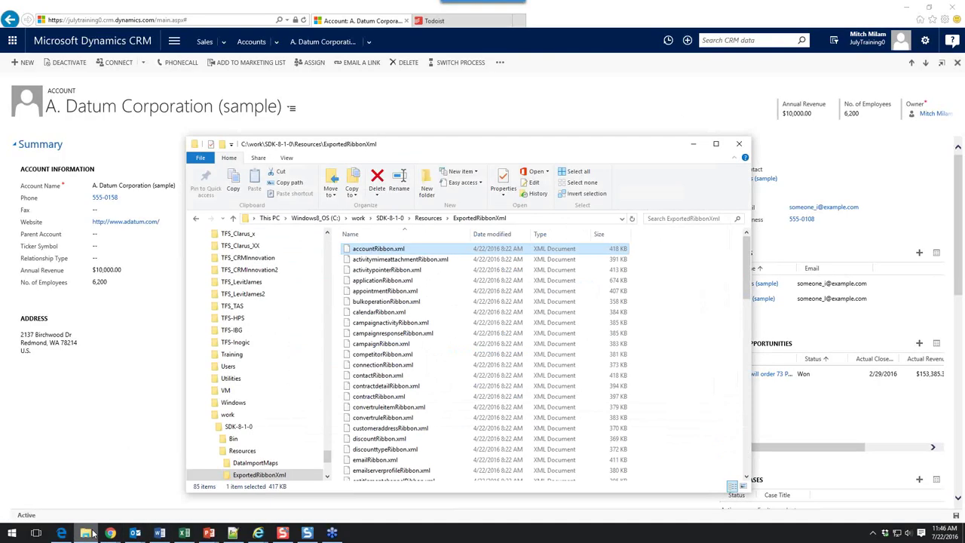
pyautogui.moveTo(327, 462); pyautogui.dragTo(328, 242)
pyautogui.click(228, 273)
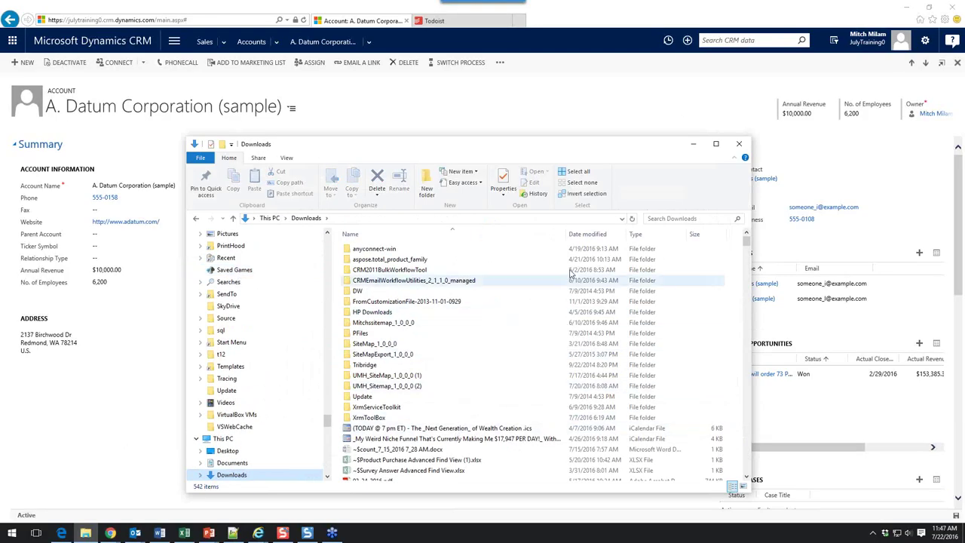
pyautogui.click(607, 236)
pyautogui.click(608, 235)
pyautogui.click(607, 235)
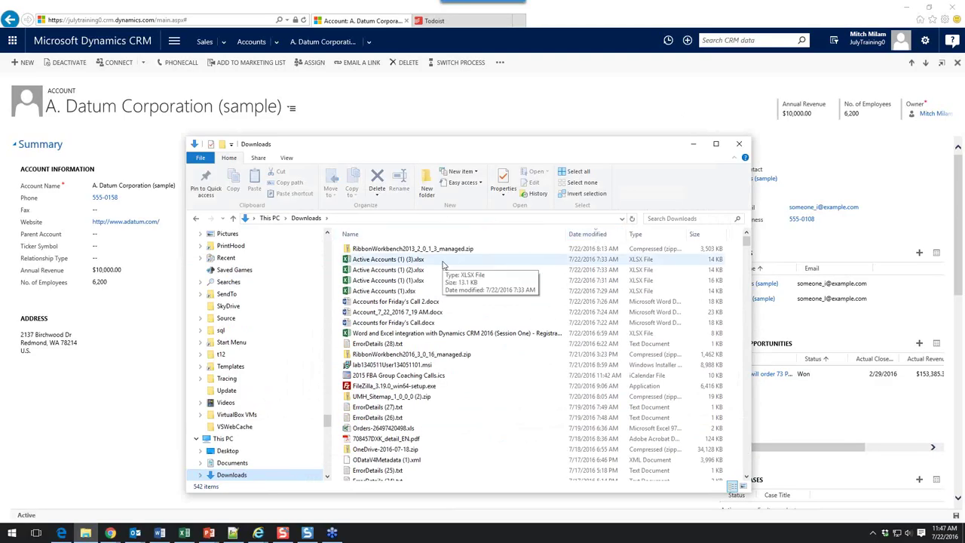
pyautogui.click(86, 533)
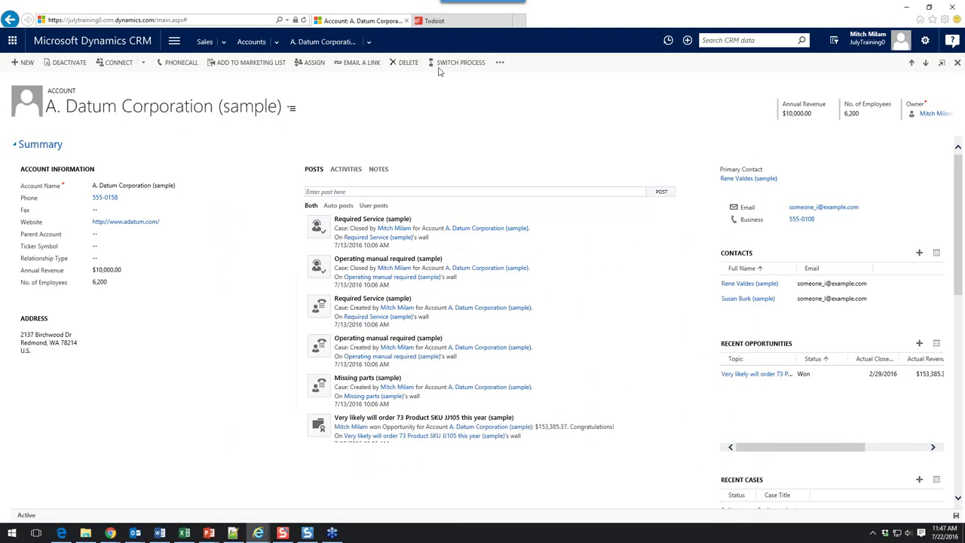
# - Start a new Word template from the account record, set its entity to Quote, and proceed to relationship selection
pyautogui.click(500, 63)
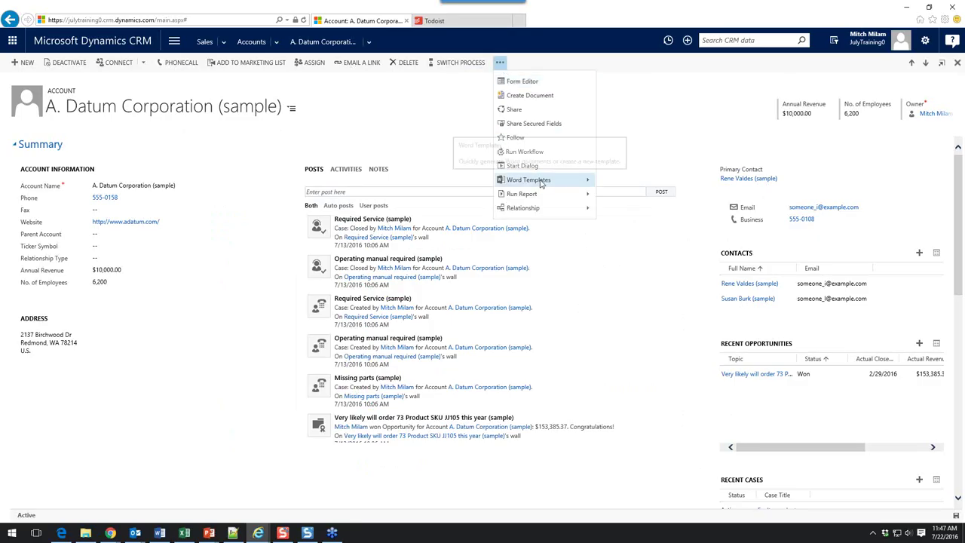
pyautogui.moveTo(542, 182)
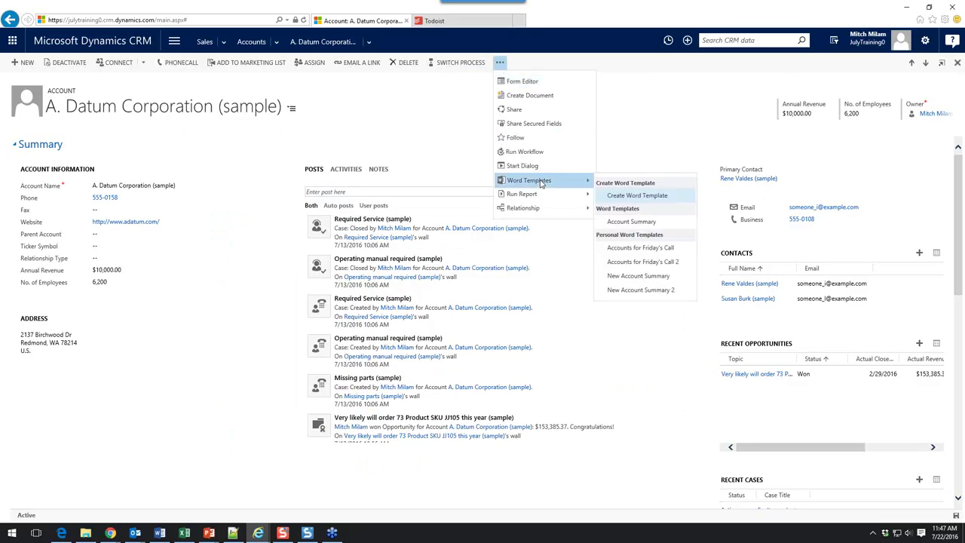
pyautogui.click(620, 198)
pyautogui.click(506, 292)
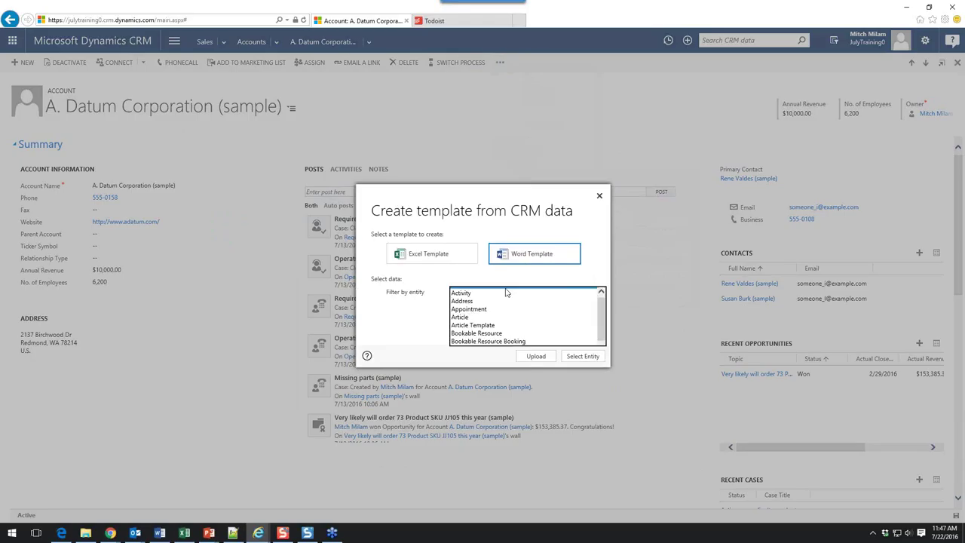
pyautogui.press('q')
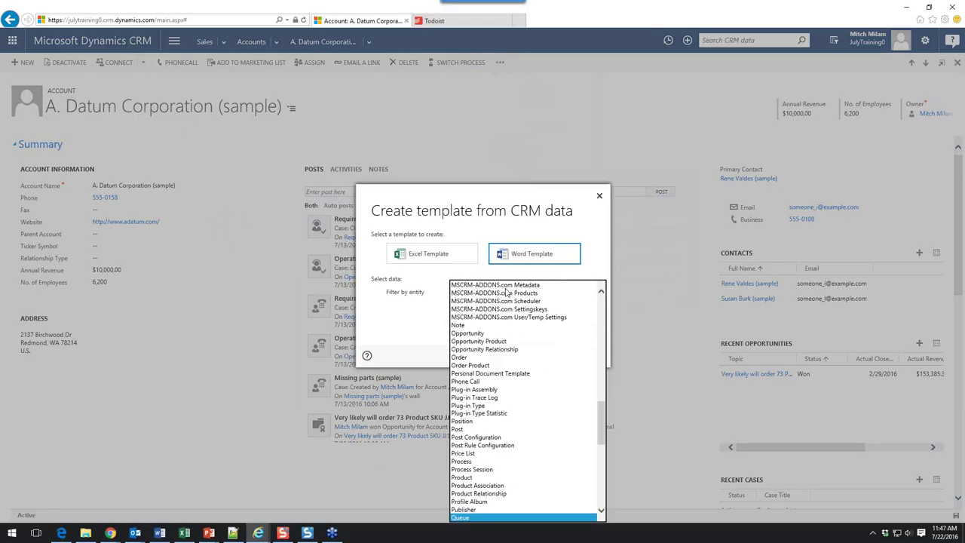
pyautogui.scroll(-1, 507, 292)
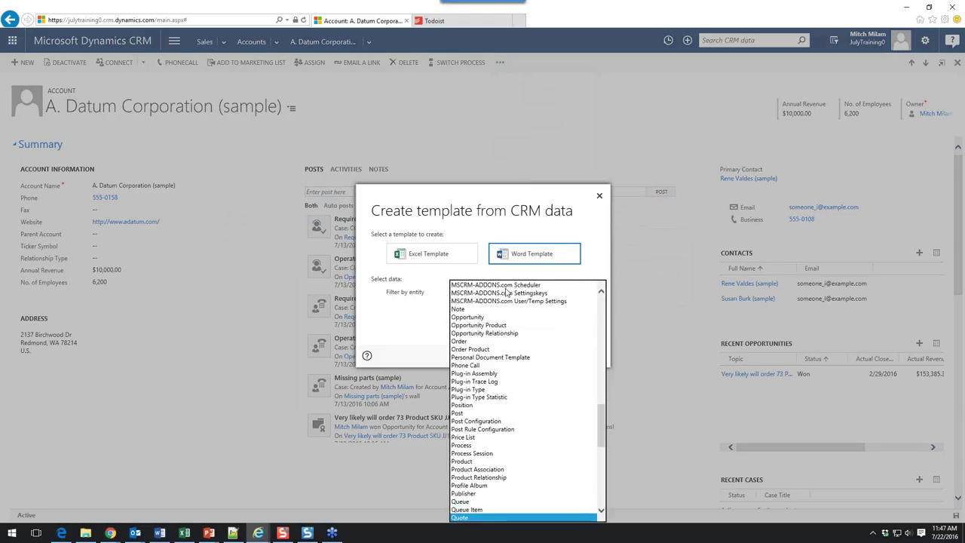
pyautogui.press('Return')
pyautogui.click(573, 357)
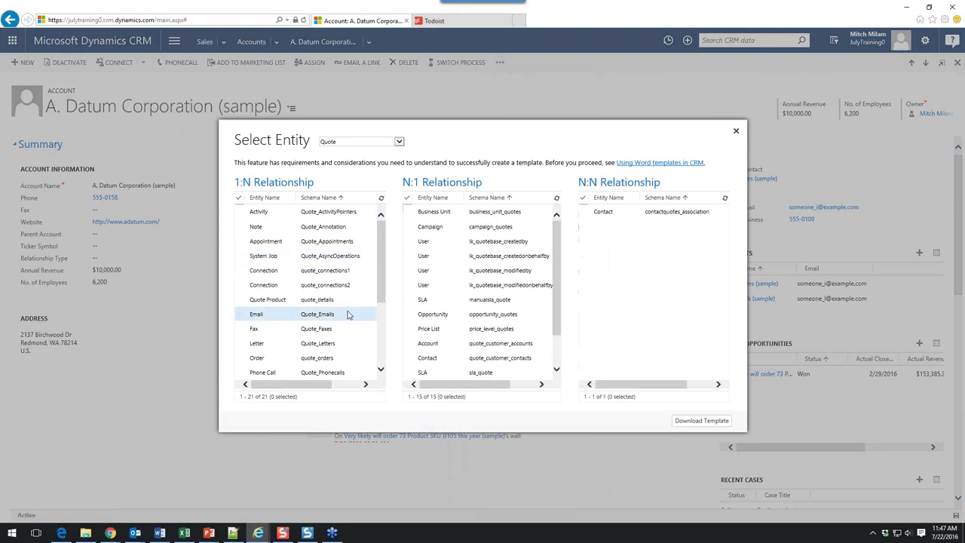
# - Download the Quote template with the 1:N Quote Product relationship (quote_details), open it in Word, and enable editing
pyautogui.click(714, 422)
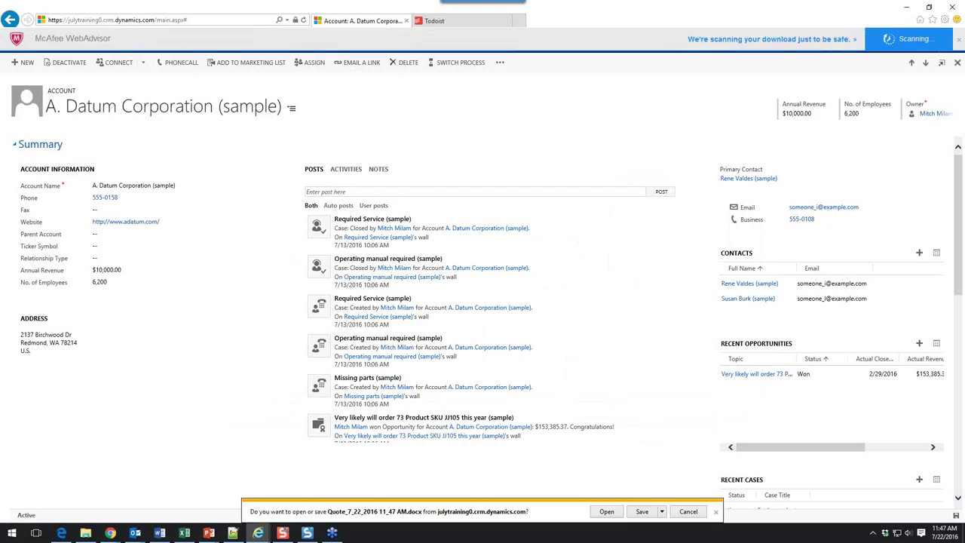
pyautogui.click(607, 512)
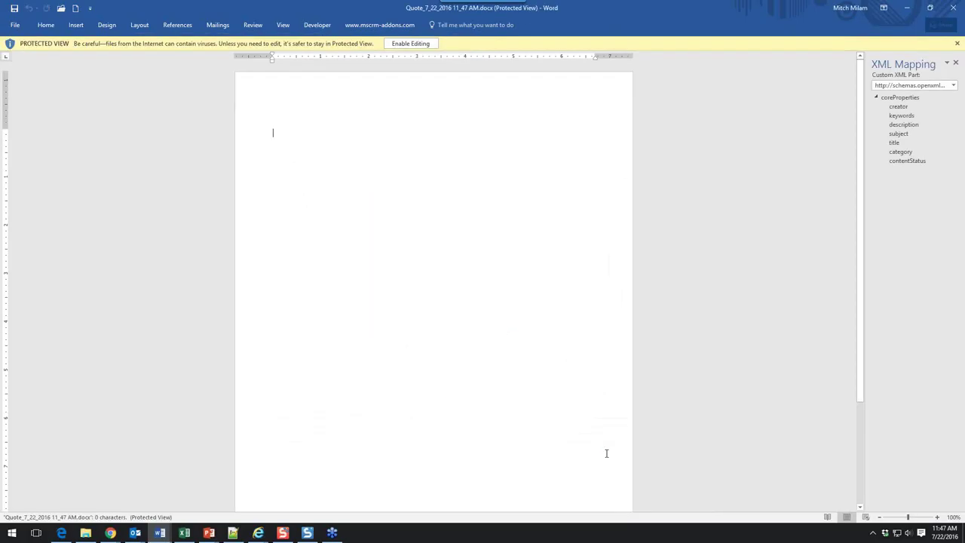
pyautogui.click(410, 44)
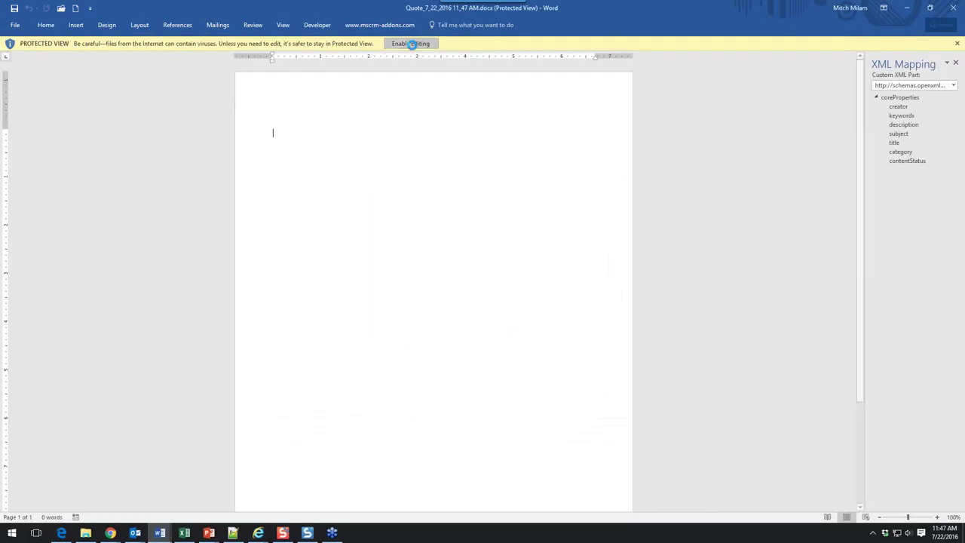
# - Show the XML mapping for the custom part urn:microsoft-crm/document-template/quote/1084/ and expand its quote node
pyautogui.click(318, 27)
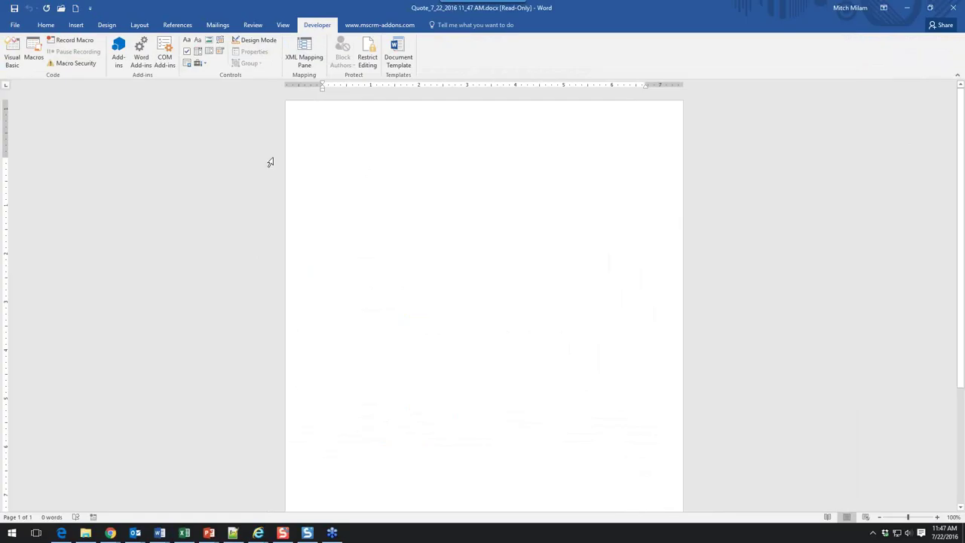
pyautogui.click(311, 60)
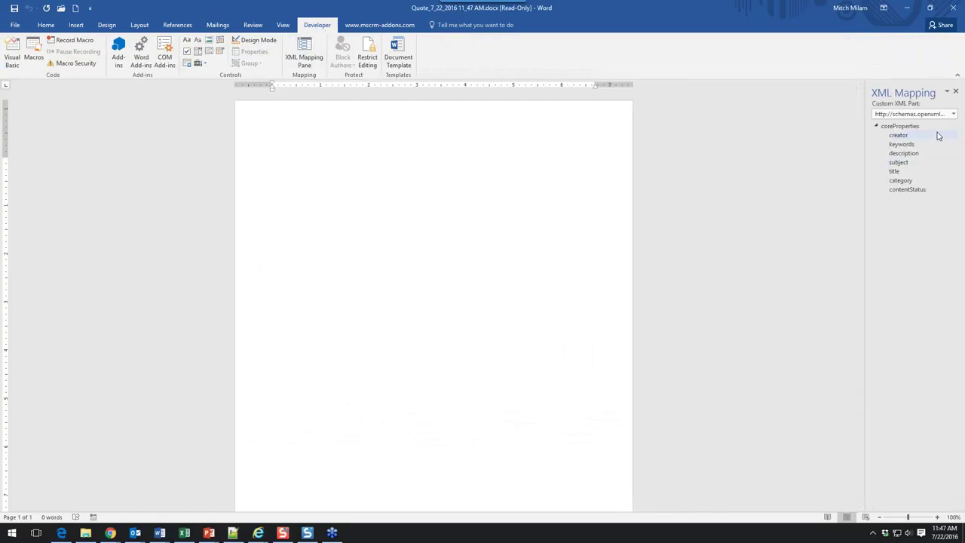
pyautogui.click(954, 114)
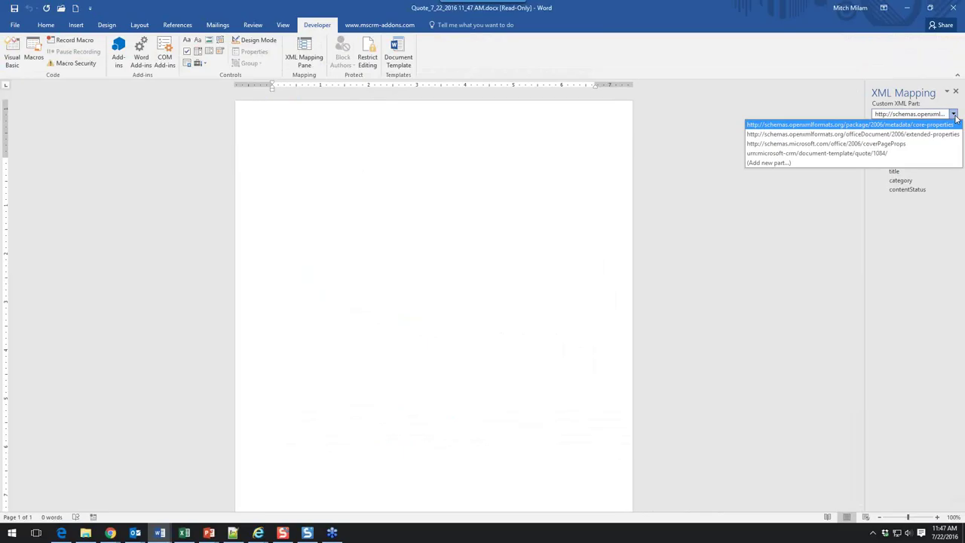
pyautogui.click(895, 151)
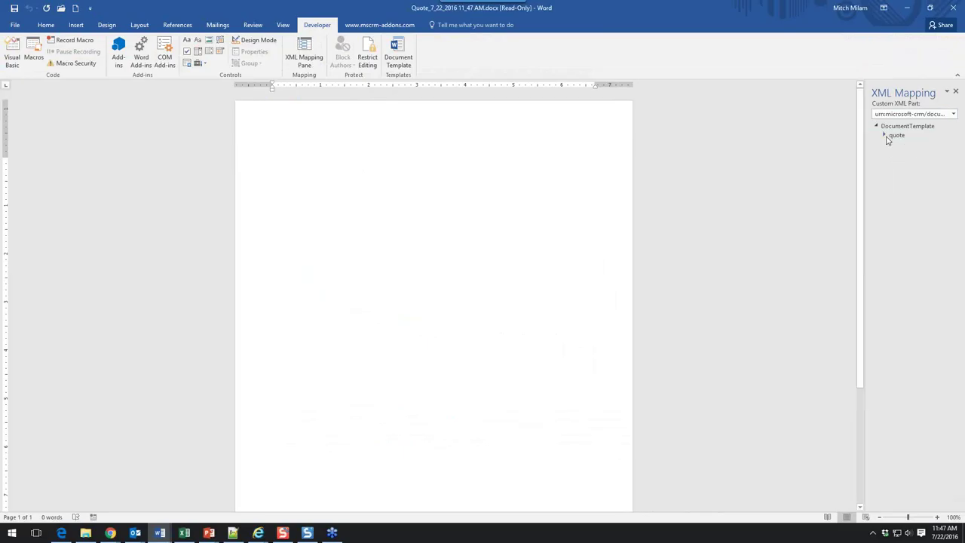
pyautogui.click(884, 135)
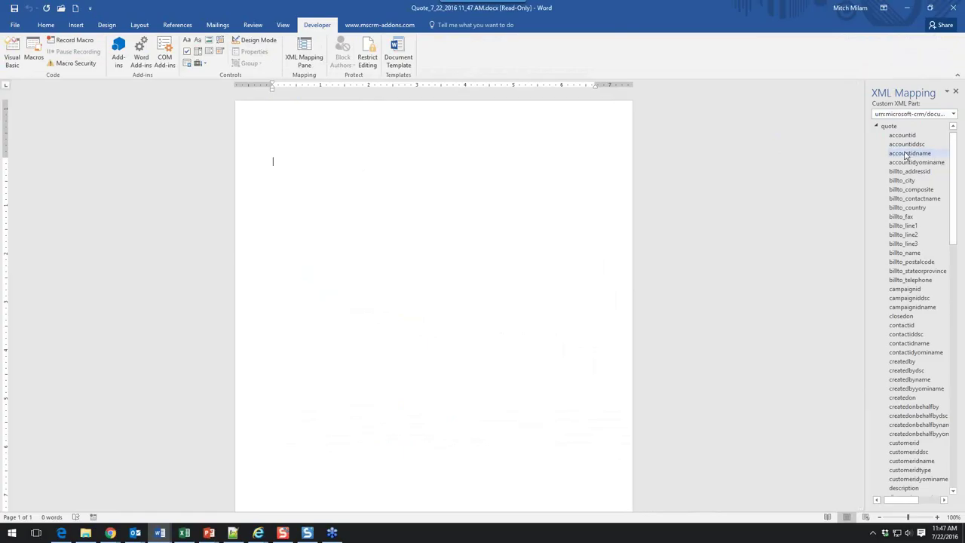
# - Insert the accountidname field as a plain text content control, label it "Account:", and start a new line below
pyautogui.rightClick(904, 155)
pyautogui.moveTo(872, 160)
pyautogui.click(759, 173)
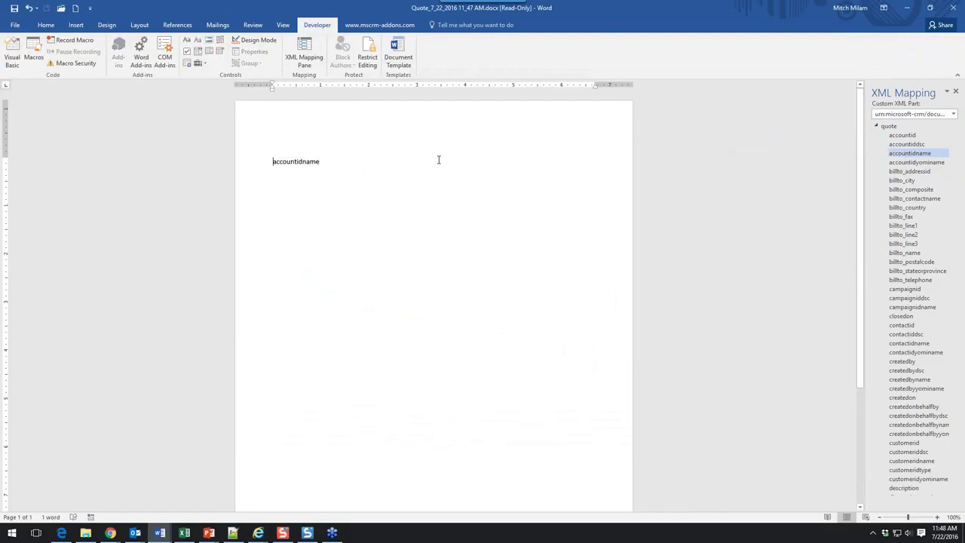
pyautogui.write('Account:')
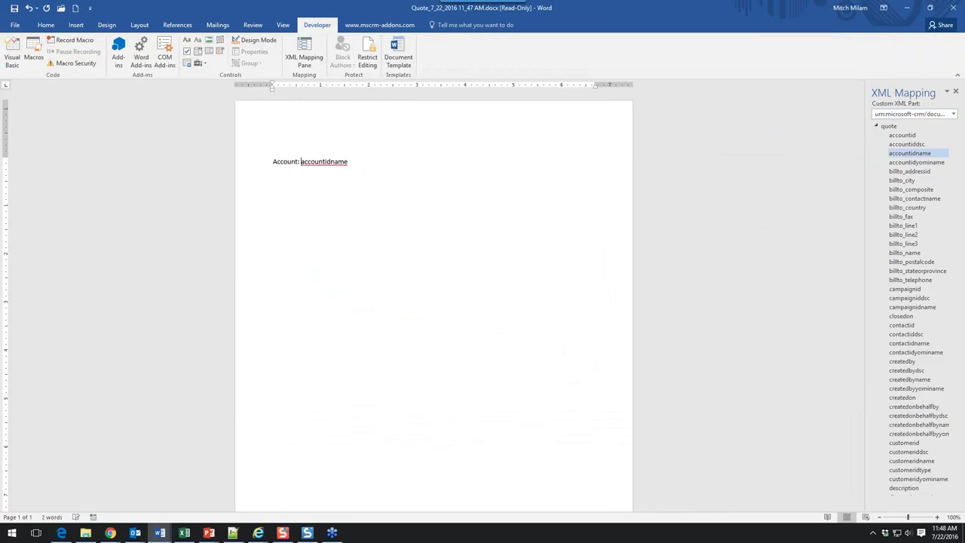
pyautogui.click(297, 161)
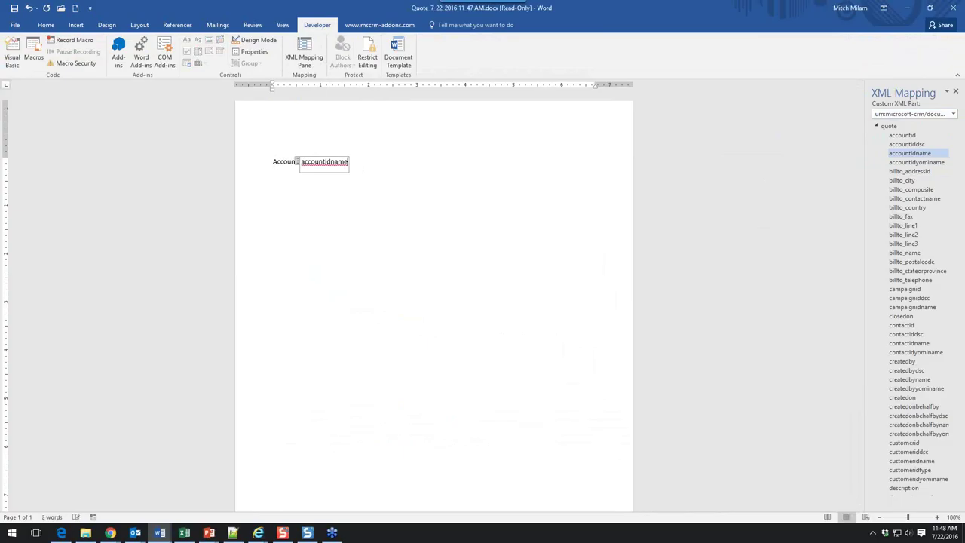
pyautogui.press('End')
pyautogui.press('Return')
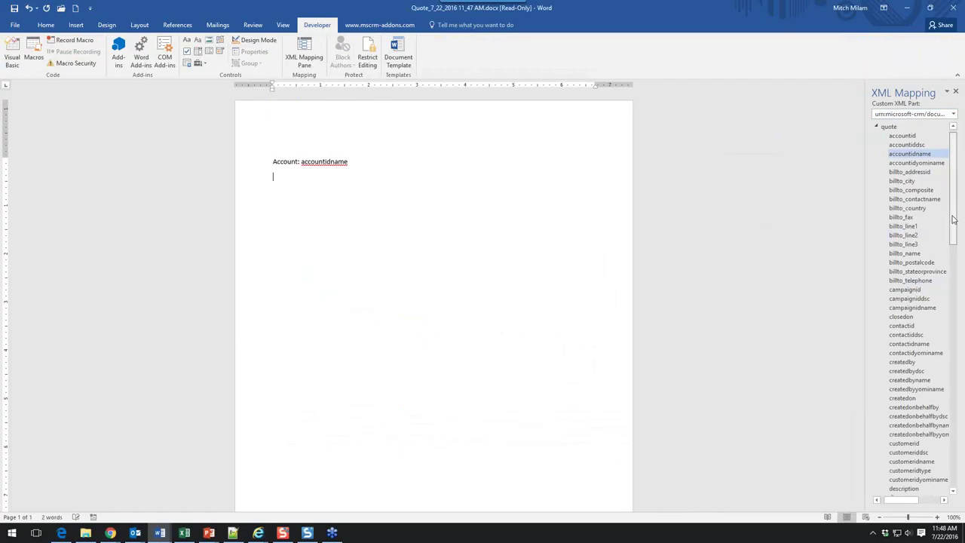
# - Insert the billto_city field as a plain text content control on the second line and label it "City:"
pyautogui.click(921, 183)
pyautogui.rightClick(921, 183)
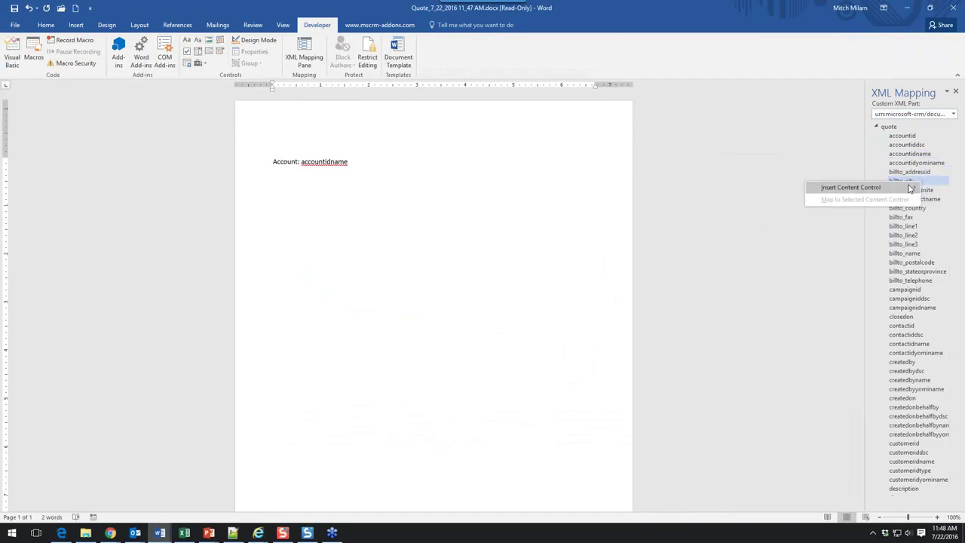
pyautogui.moveTo(908, 188)
pyautogui.click(801, 202)
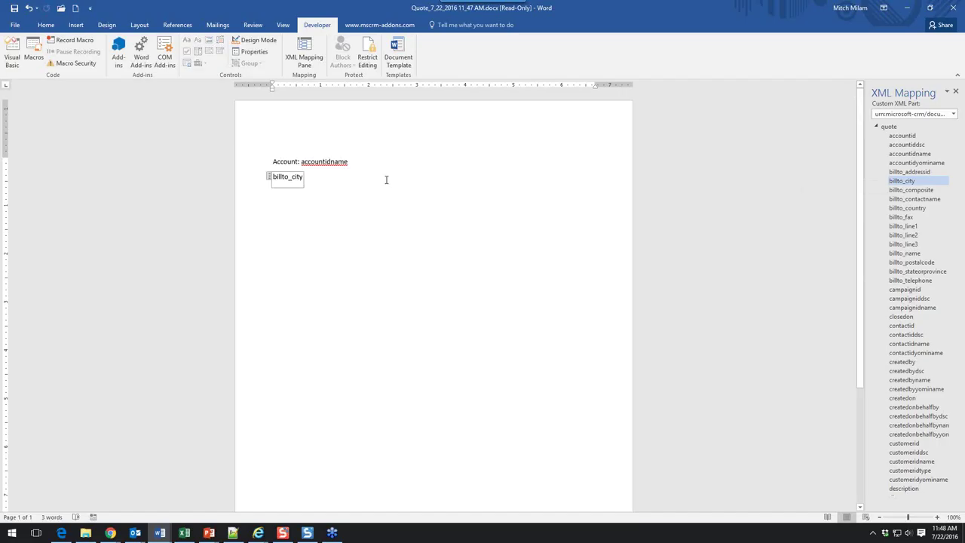
pyautogui.click(272, 176)
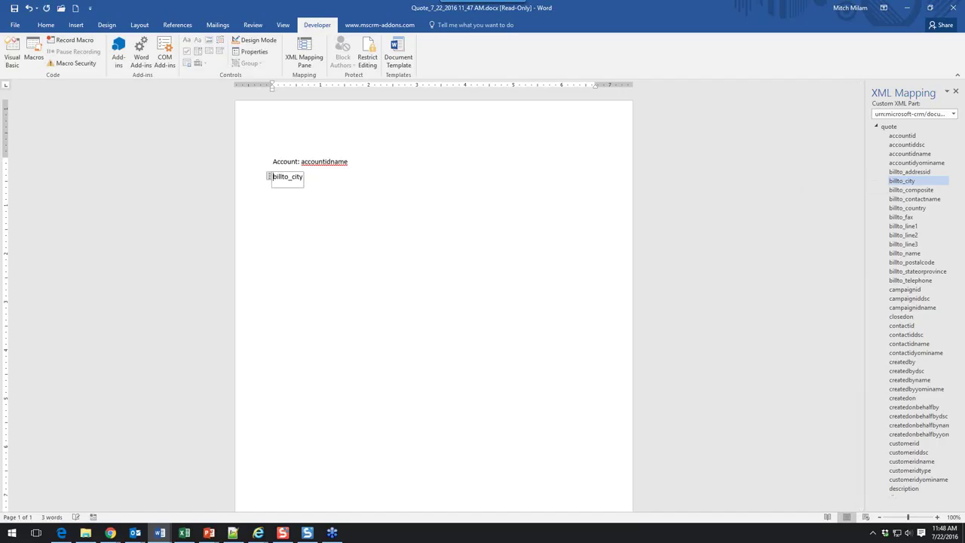
pyautogui.press('Left')
pyautogui.write('City:')
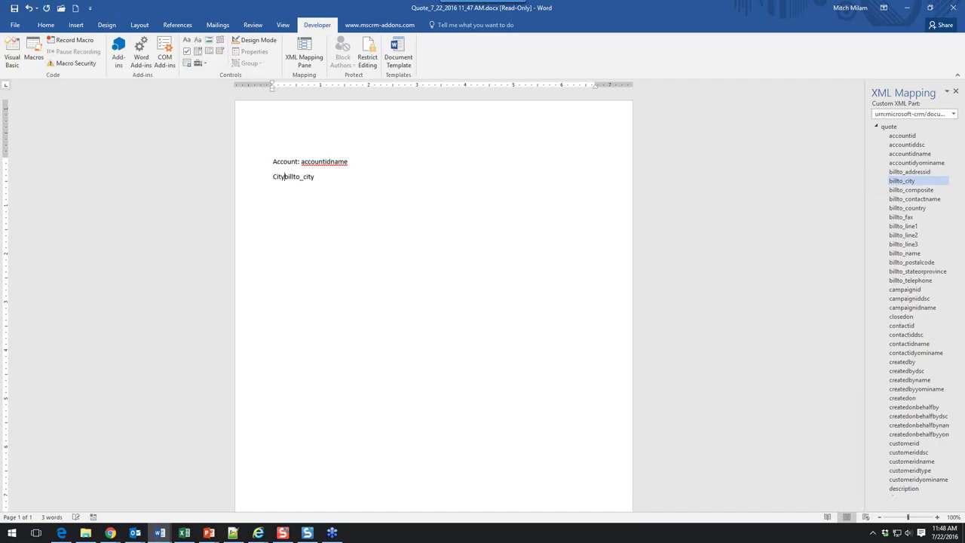
# - Align the accountidname and billto_city fields in one column by adding tab spacing after their labels
pyautogui.press('Tab')
pyautogui.press('Tab')
pyautogui.click(301, 161)
pyautogui.press('Left')
pyautogui.press('Tab')
pyautogui.press('Down')
pyautogui.press('Up')
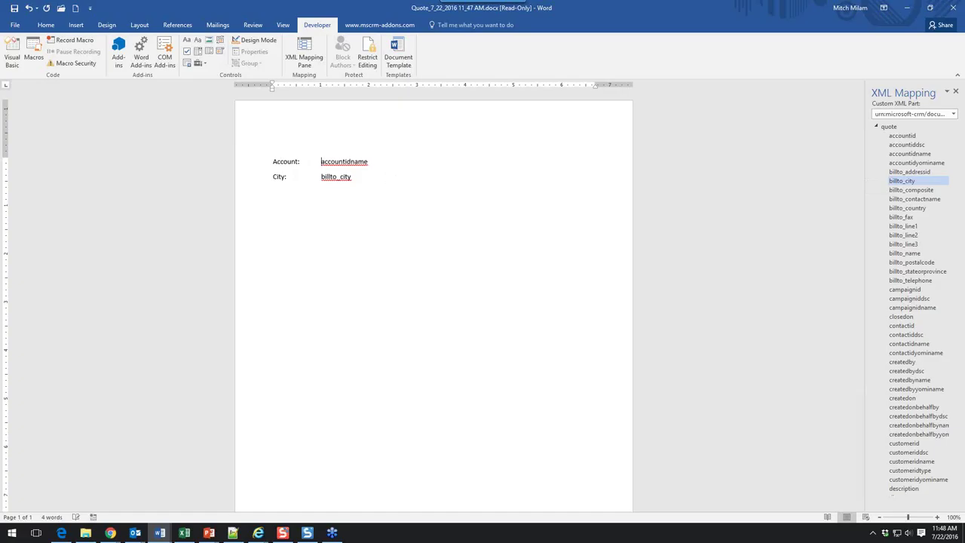
# - Insert the totalamount field as a plain text content control below the City line, leaving one blank line between
pyautogui.press('Down')
pyautogui.press('Down')
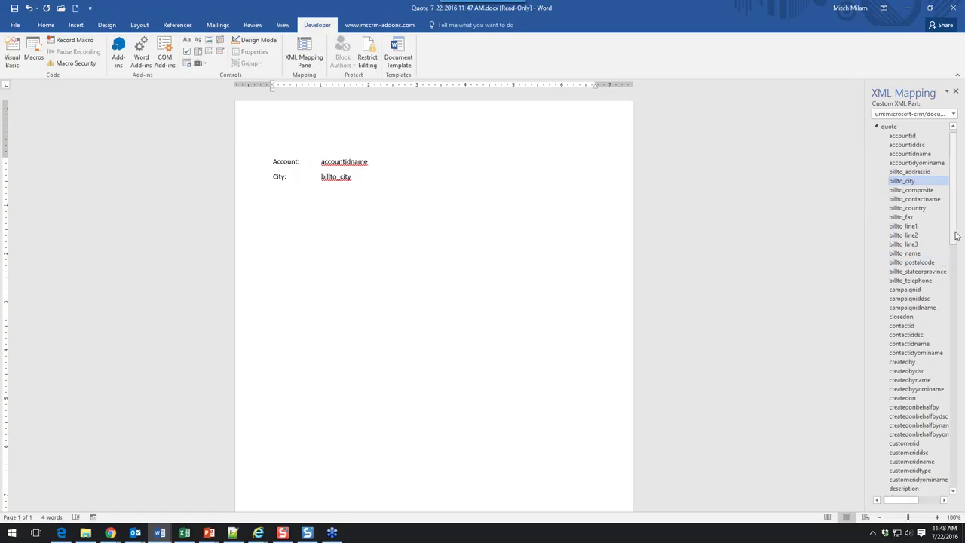
pyautogui.scroll(-2, 952, 256)
pyautogui.moveTo(952, 252); pyautogui.dragTo(954, 486)
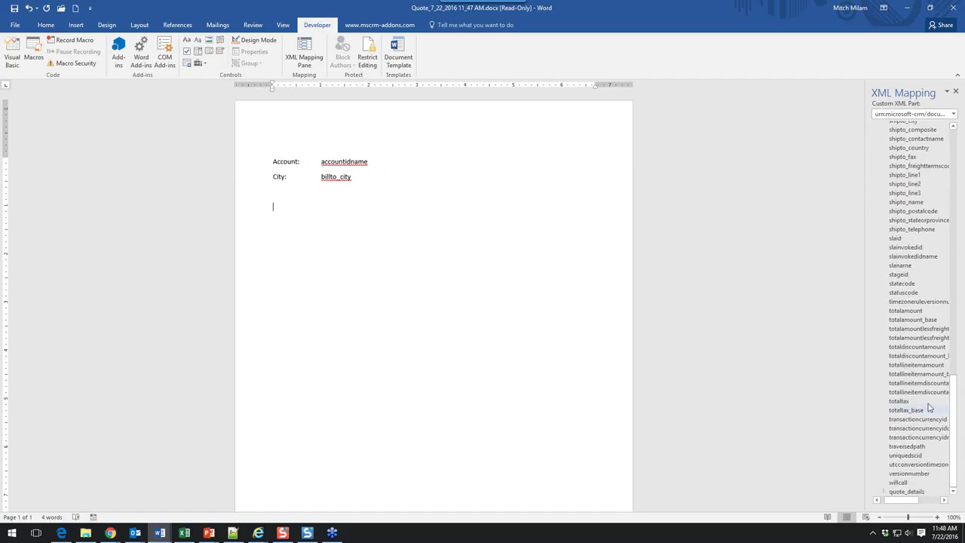
pyautogui.rightClick(927, 313)
pyautogui.moveTo(909, 320)
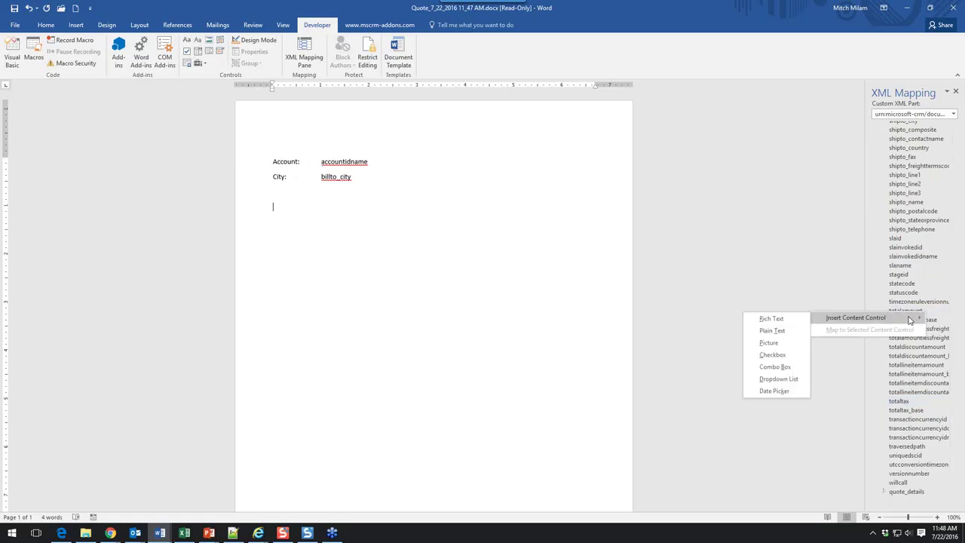
pyautogui.click(799, 330)
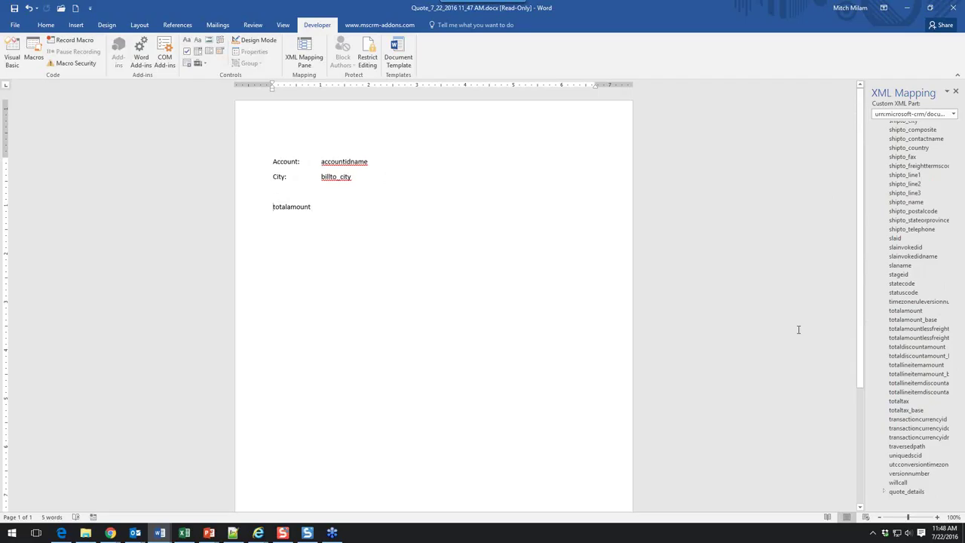
# - Label the totalamount field "Total Amount:" with tab spacing before the field, and start a new line below it
pyautogui.write('To')
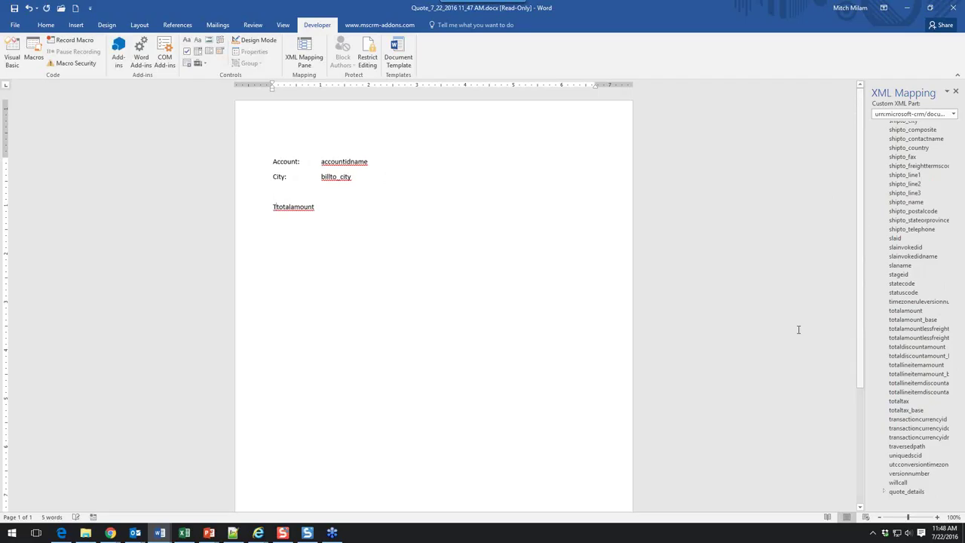
pyautogui.write('tal ')
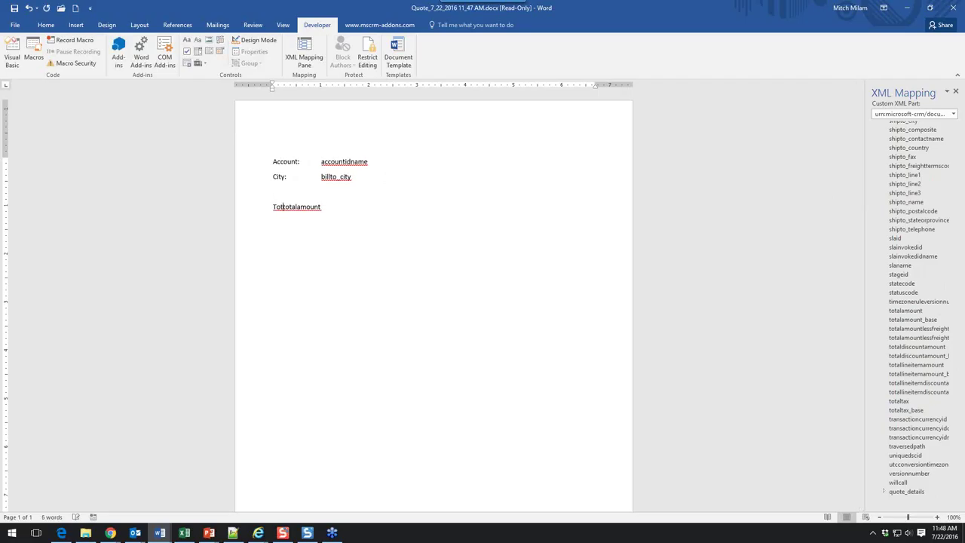
pyautogui.write('Amount')
pyautogui.press('Right')
pyautogui.press('Tab')
pyautogui.press('Right')
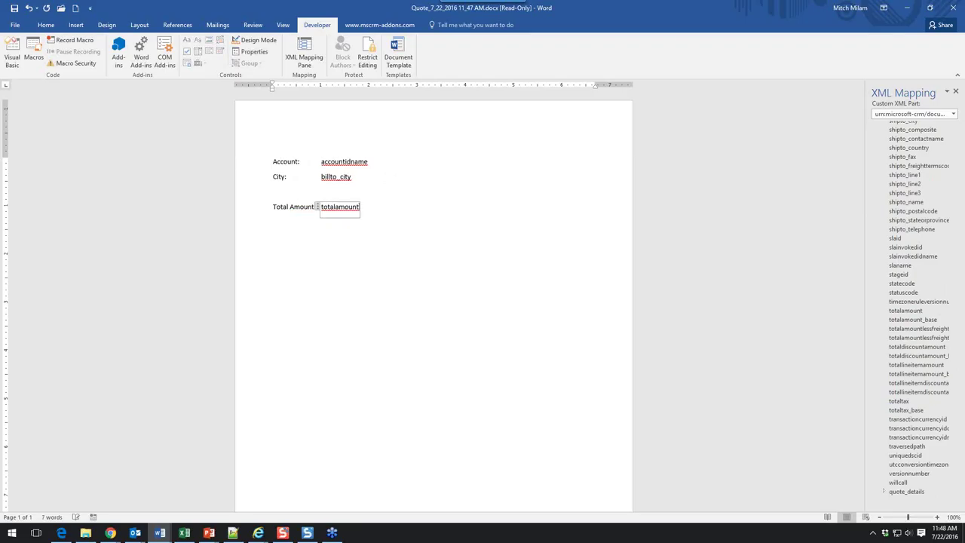
pyautogui.press('End')
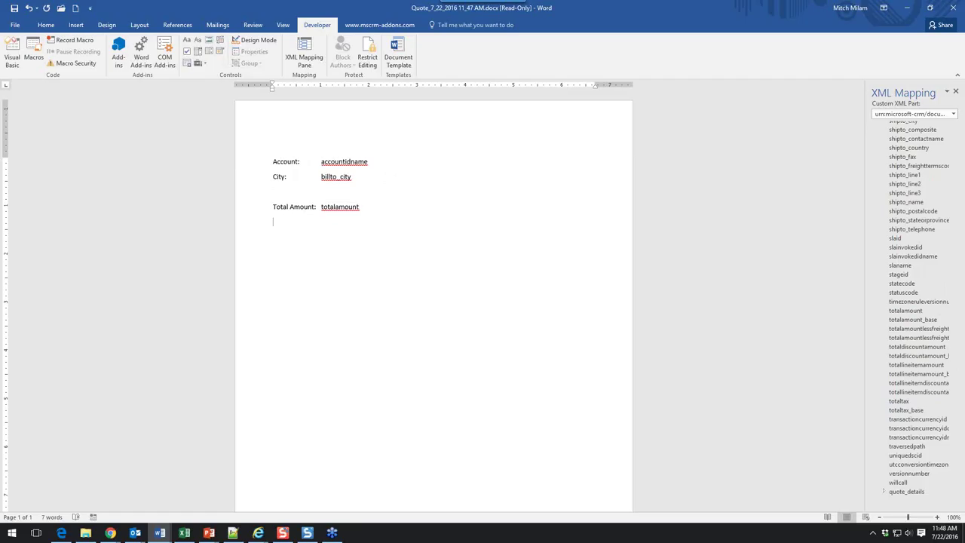
# - Add a "Total Tax:" line with the totaltax field as a plain text content control, leaving a blank line below
pyautogui.write('Tax:')
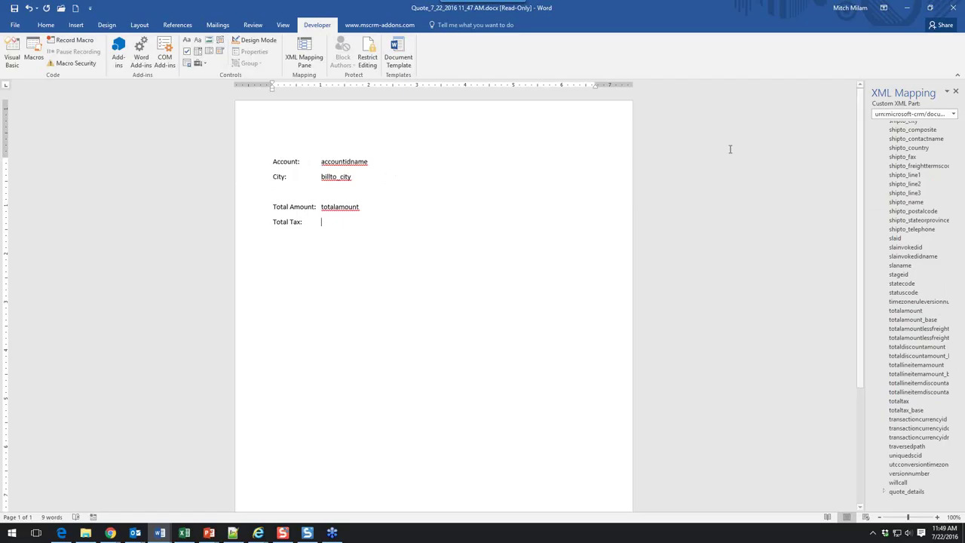
pyautogui.rightClick(913, 402)
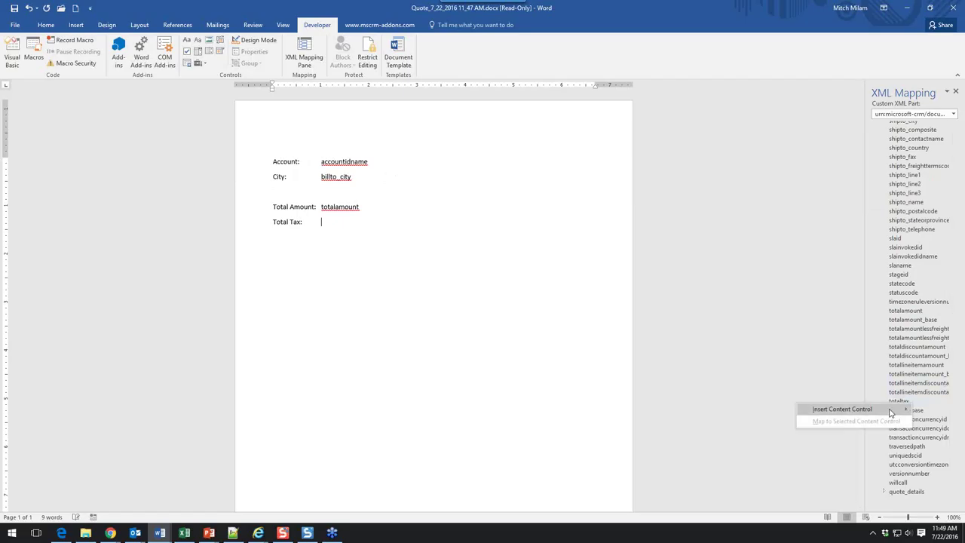
pyautogui.moveTo(892, 411)
pyautogui.click(789, 425)
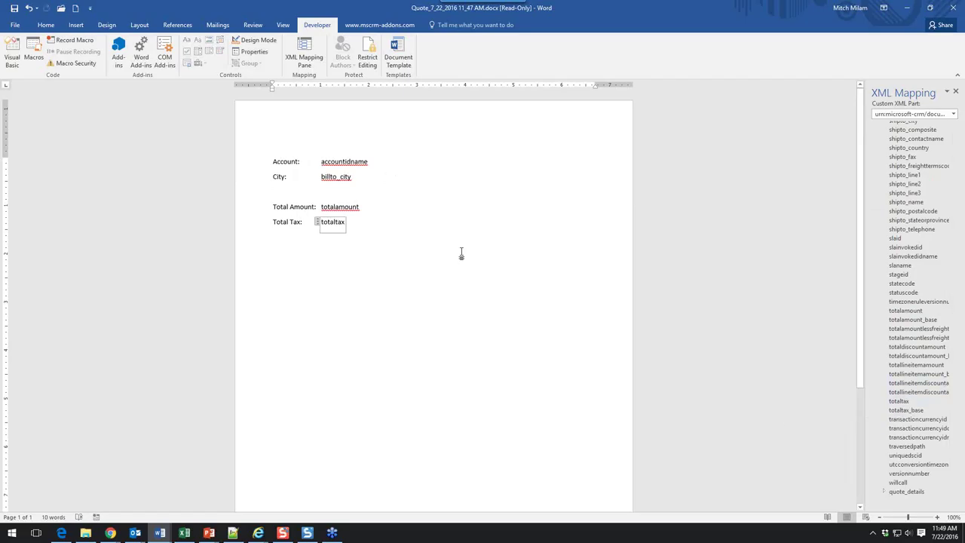
pyautogui.click(441, 236)
pyautogui.press('Return')
pyautogui.press('Return')
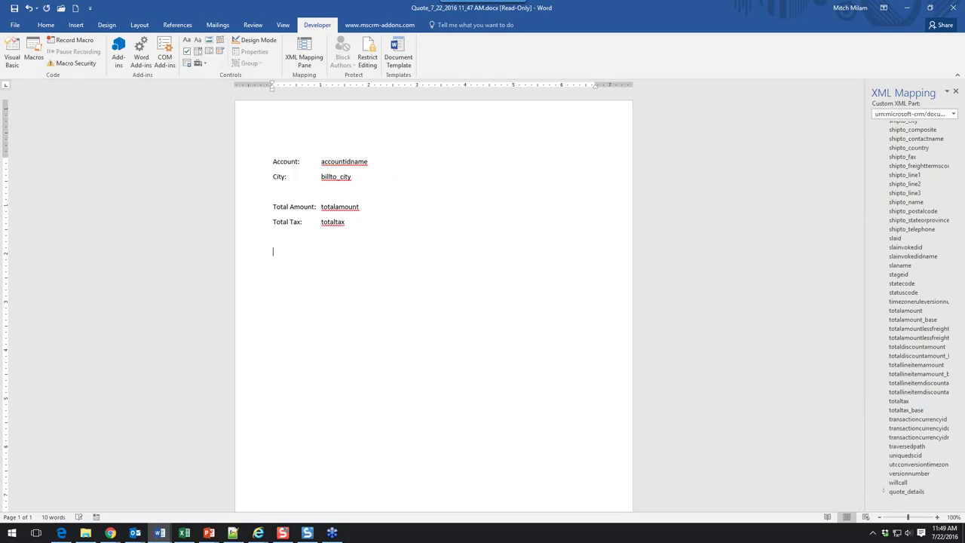
# - Insert a table with two columns and two rows below the Total Tax line
pyautogui.click(76, 25)
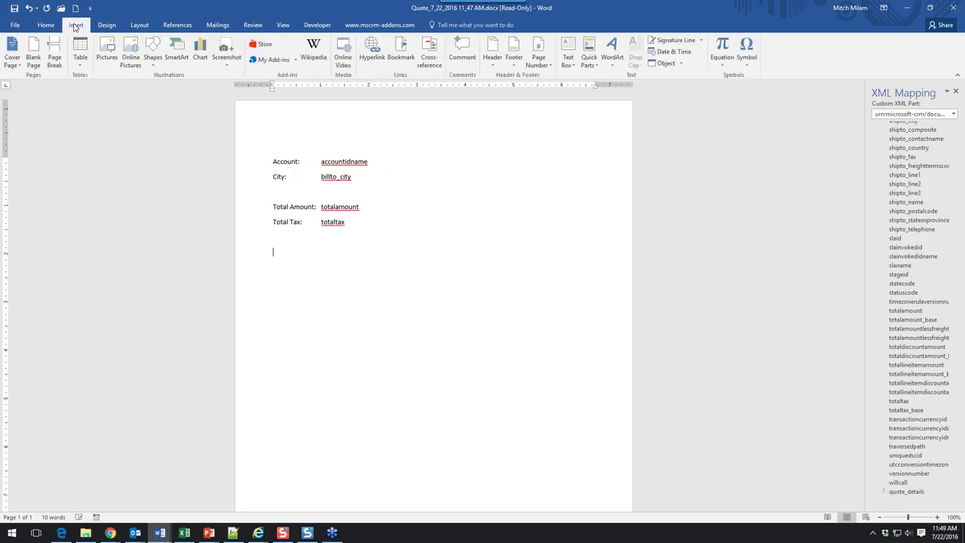
pyautogui.click(79, 57)
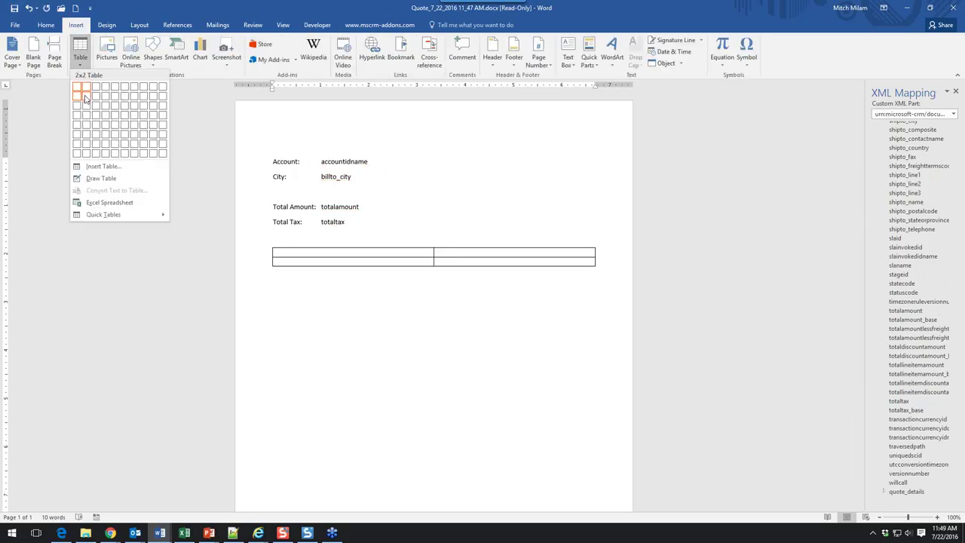
pyautogui.click(86, 95)
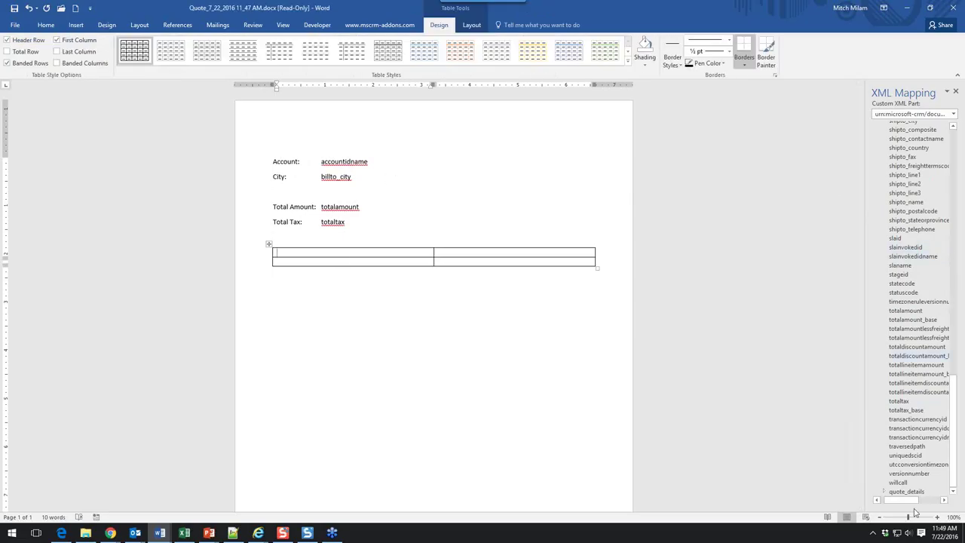
# - Insert the description field from quote_details as a content control in the first cell of the table's second row
pyautogui.click(884, 492)
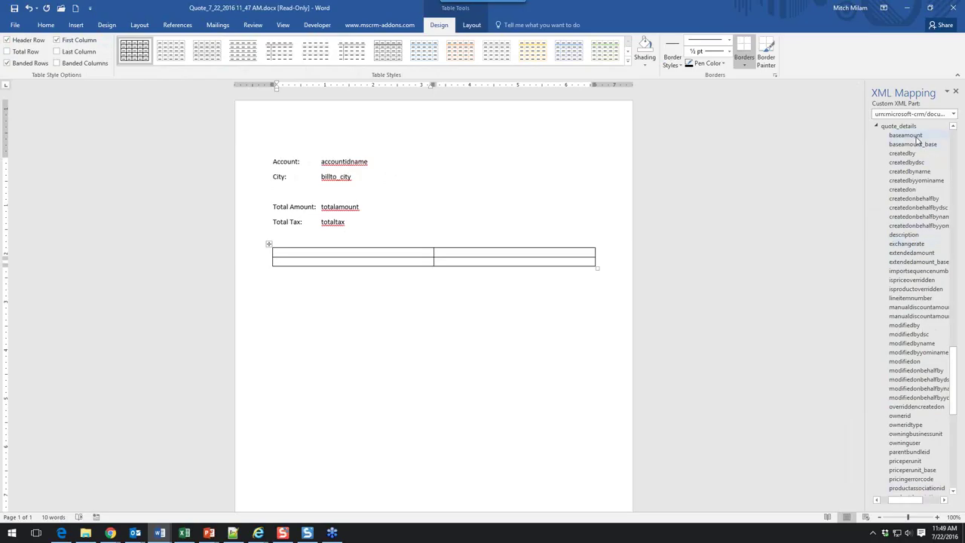
pyautogui.click(318, 260)
pyautogui.scroll(-10, 921, 239)
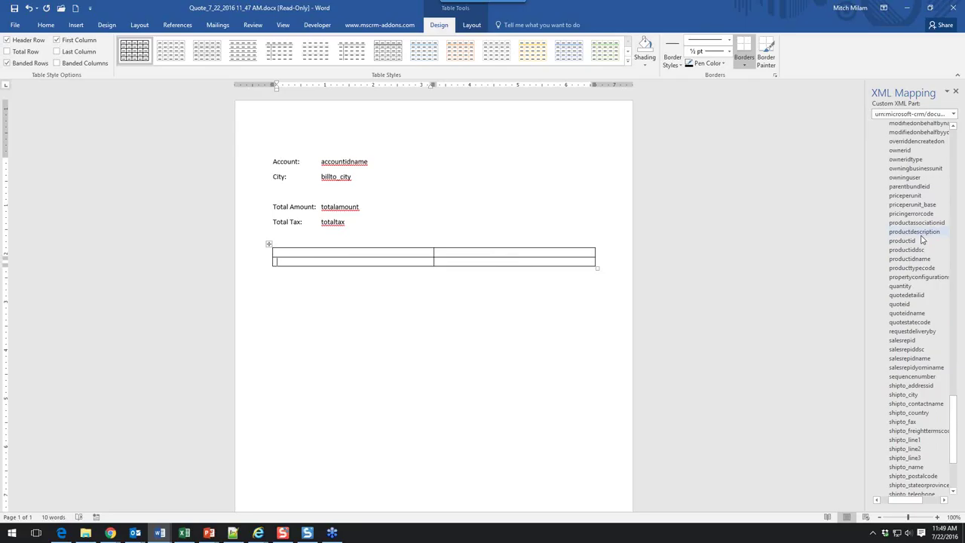
pyautogui.scroll(3, 921, 238)
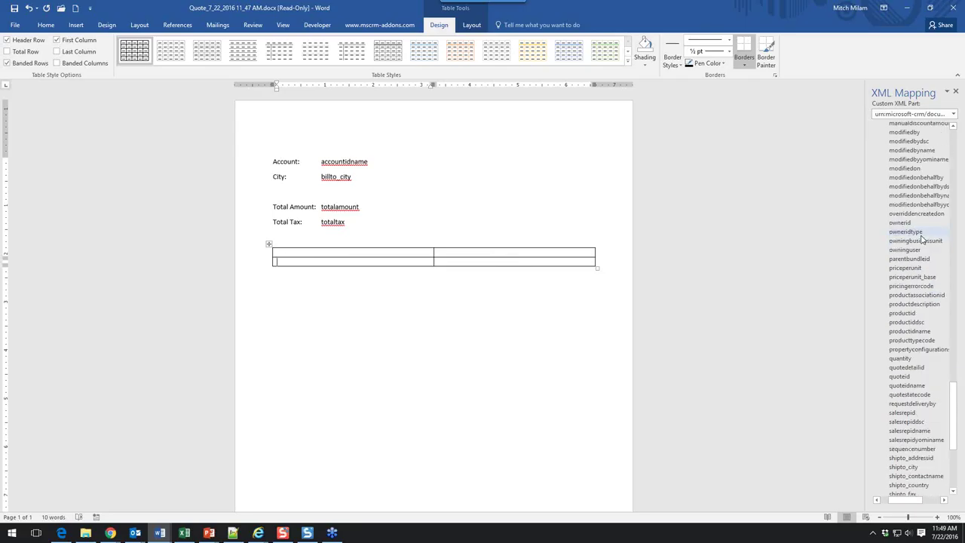
pyautogui.scroll(-6, 921, 239)
pyautogui.scroll(-2, 921, 239)
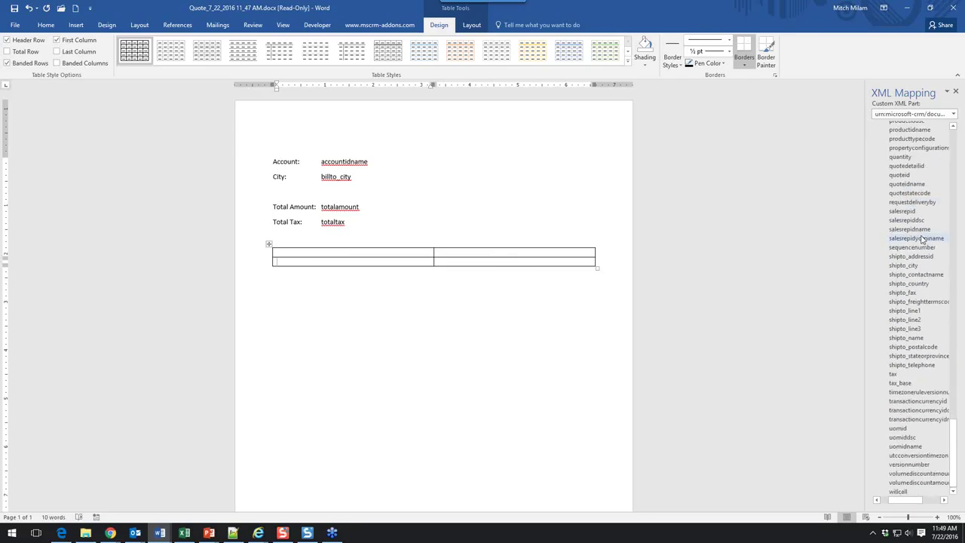
pyautogui.scroll(9, 918, 277)
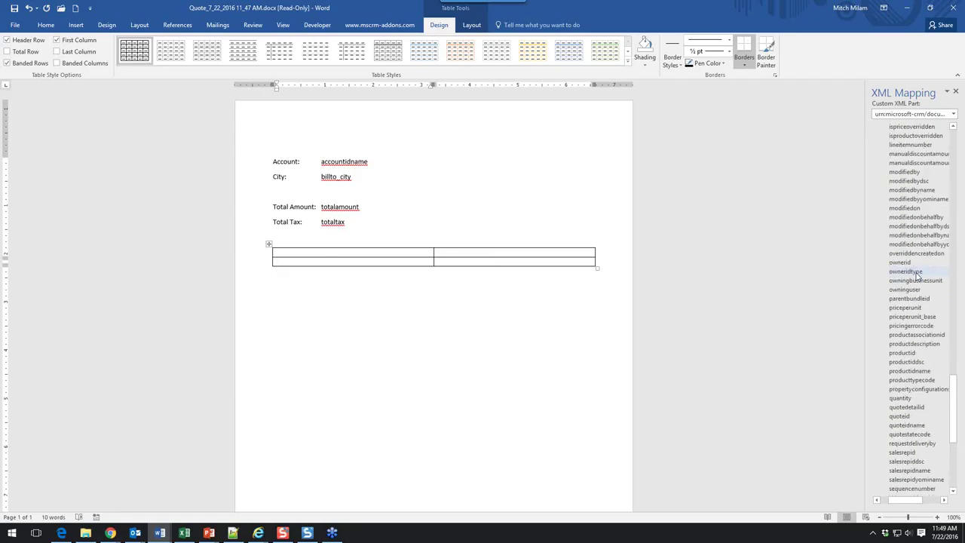
pyautogui.scroll(8, 918, 277)
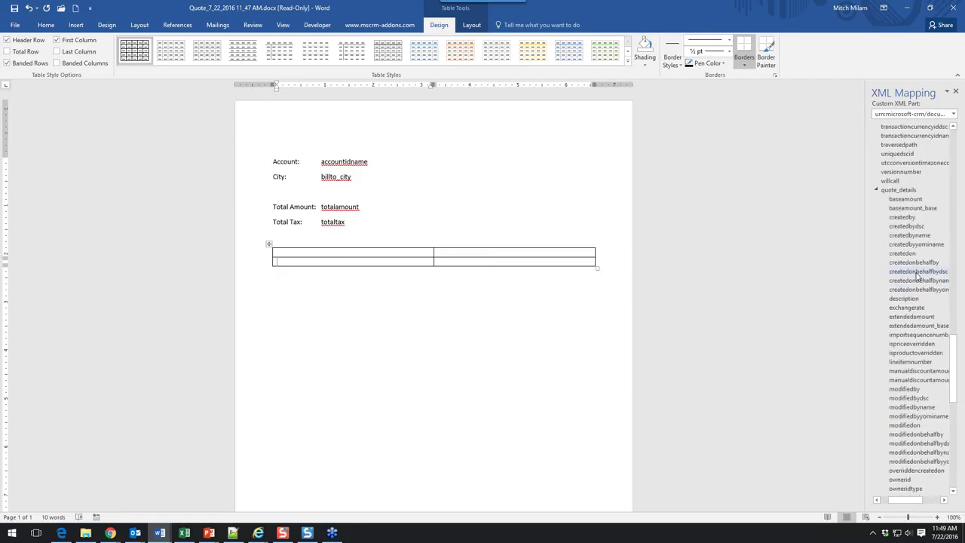
pyautogui.scroll(-2, 918, 276)
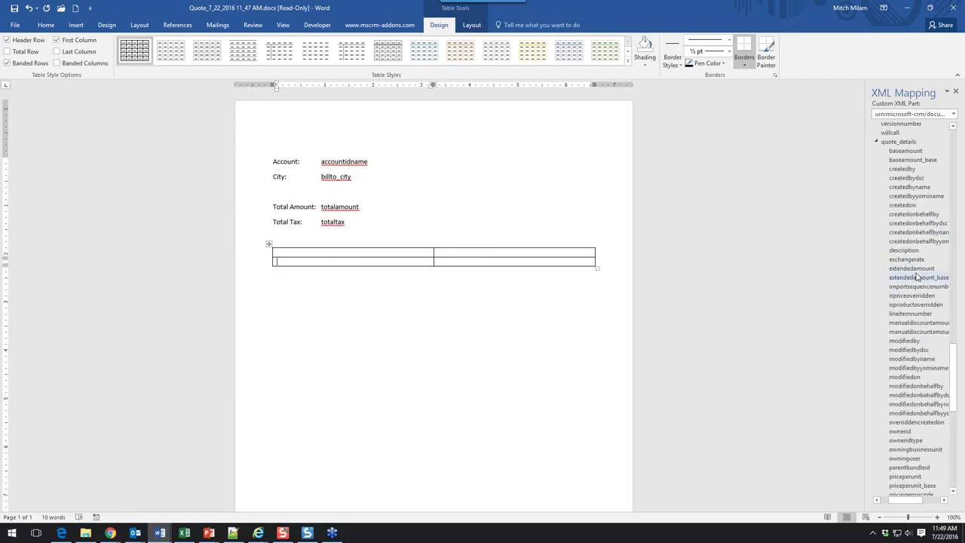
pyautogui.scroll(-4, 918, 277)
pyautogui.scroll(4, 917, 276)
pyautogui.rightClick(910, 253)
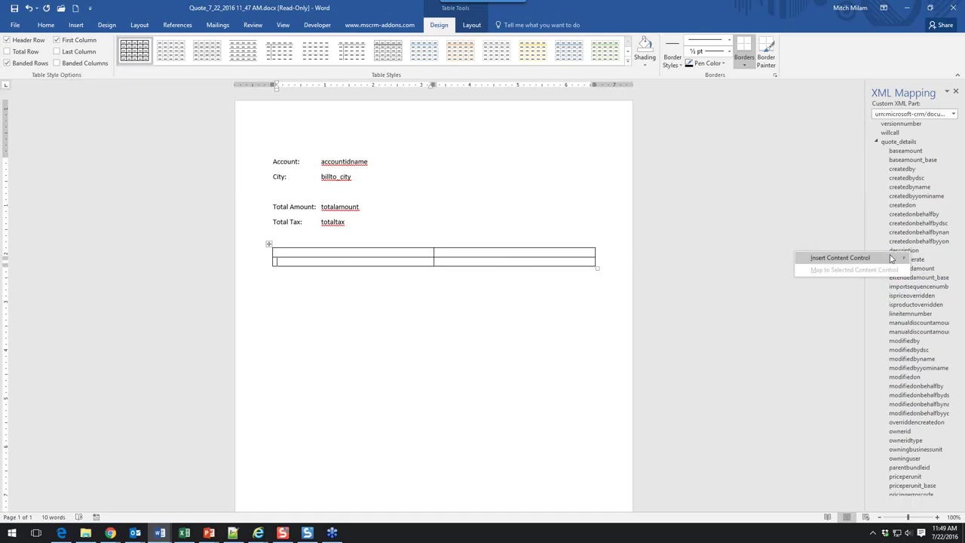
pyautogui.moveTo(891, 258)
pyautogui.click(769, 271)
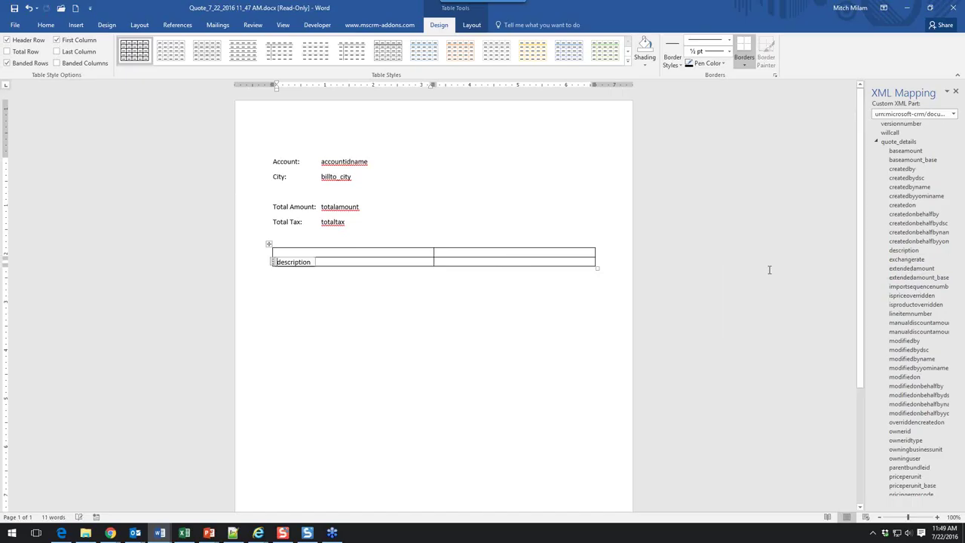
# - Enter the table's column headings "Description" and "Quantity" in the first row
pyautogui.click(339, 251)
pyautogui.write('Des')
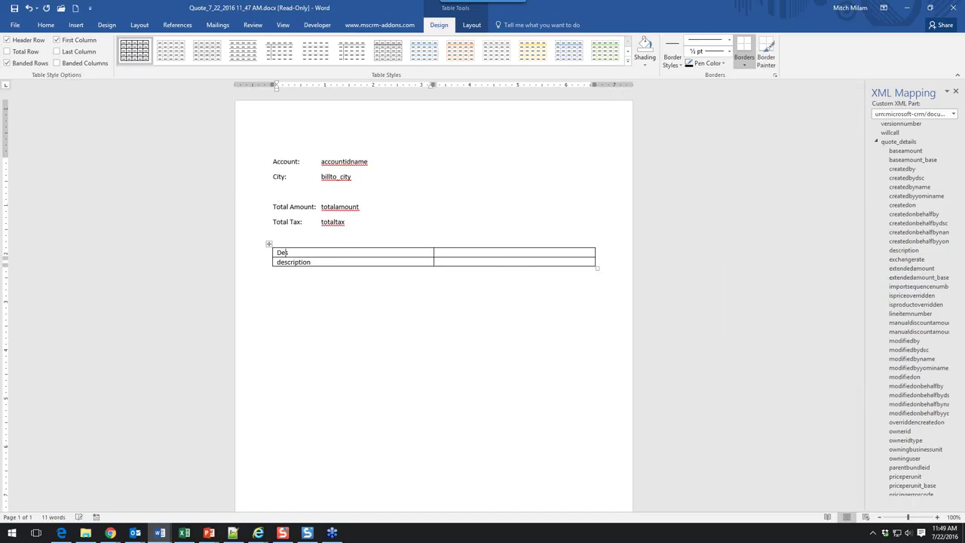
pyautogui.write('cription')
pyautogui.press('Tab')
pyautogui.write('Quantity')
# - Add a third column after Quantity and give it the heading "Amount"
pyautogui.rightClick(470, 254)
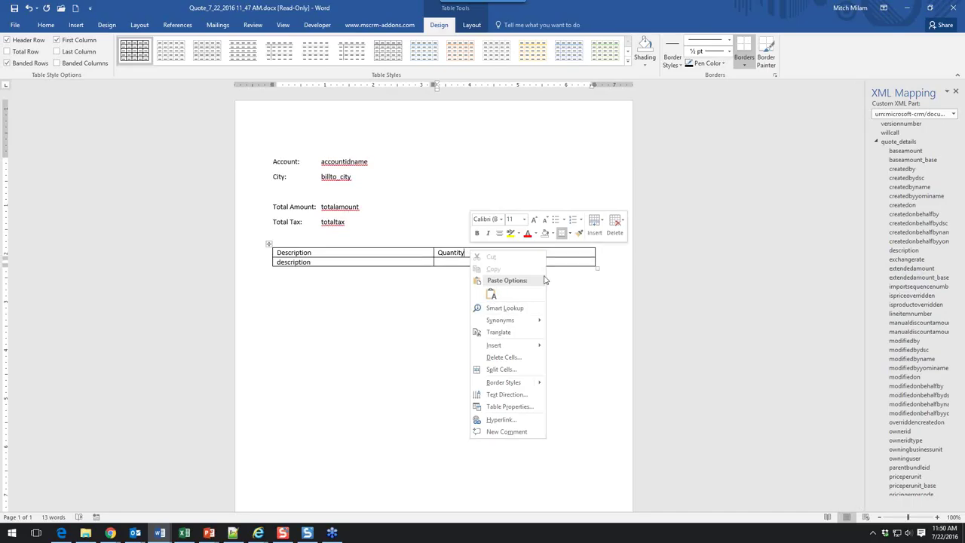
pyautogui.click(594, 236)
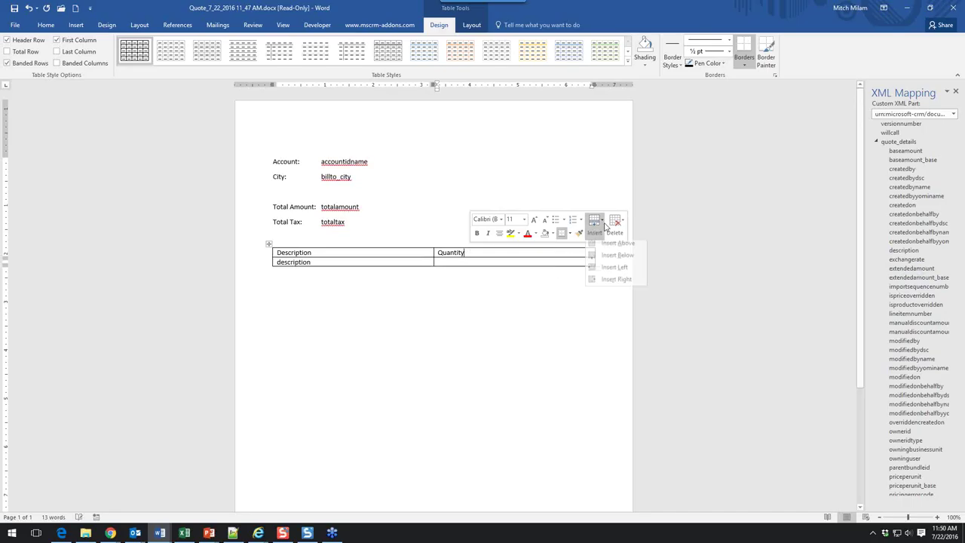
pyautogui.click(623, 284)
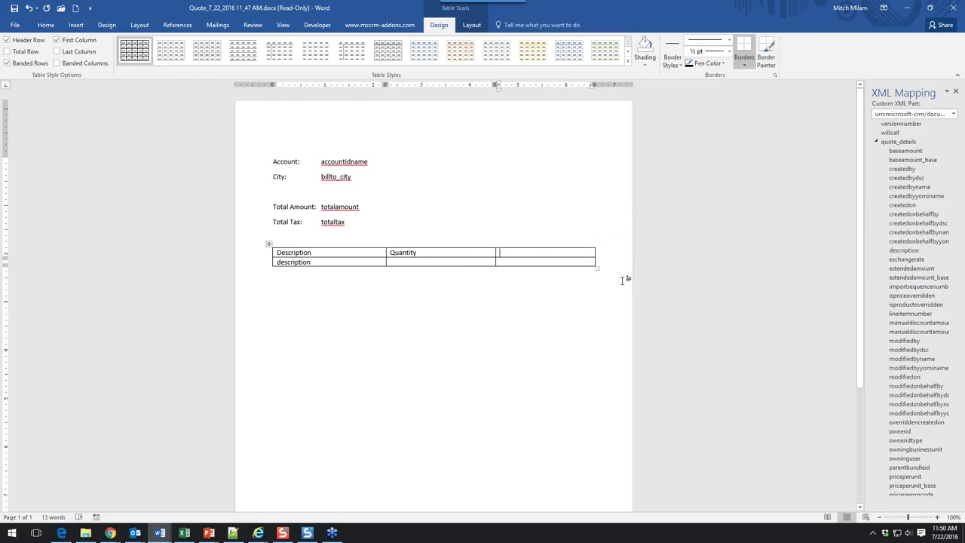
pyautogui.write('Amount')
# - Insert the quantity field from quote_details as a content control in the cell below the Quantity heading
pyautogui.click(428, 273)
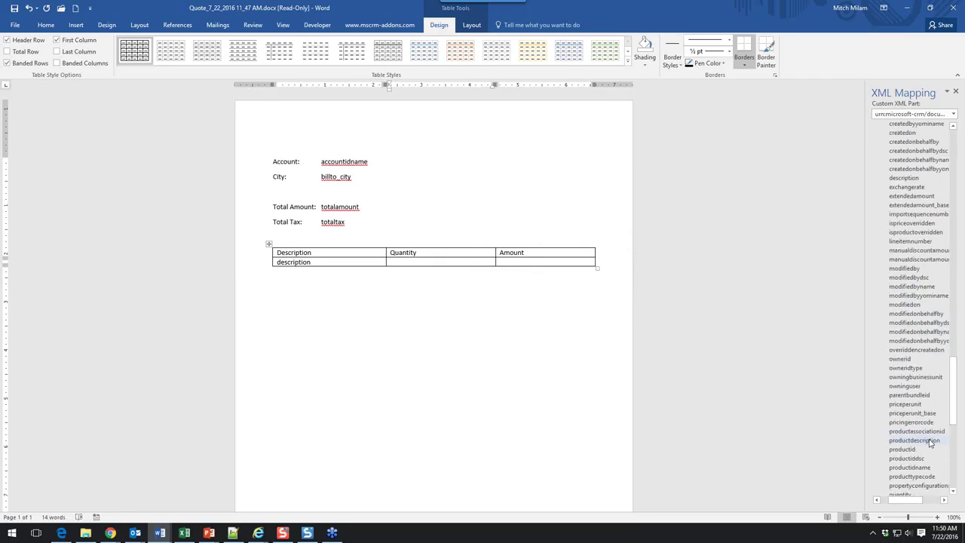
pyautogui.scroll(-7, 923, 422)
pyautogui.rightClick(916, 377)
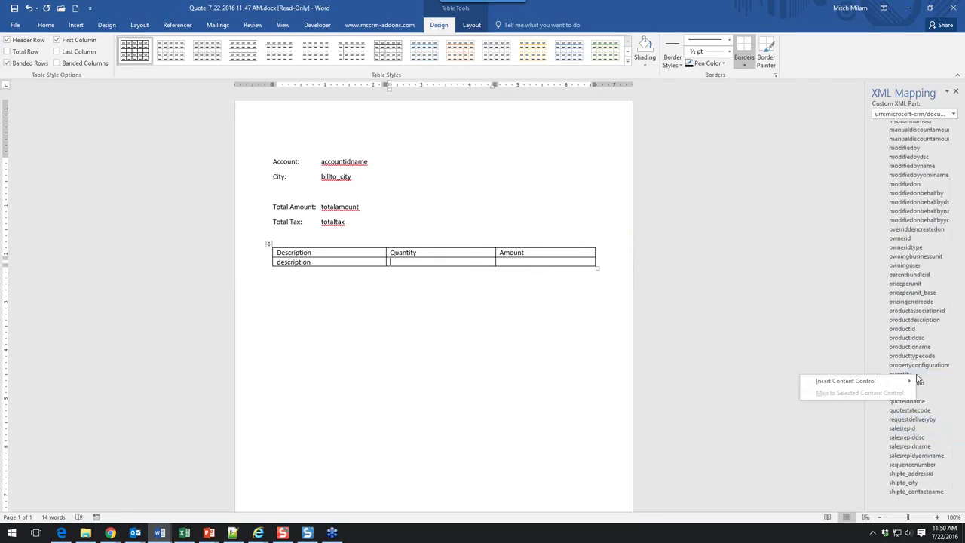
pyautogui.moveTo(852, 386)
pyautogui.click(776, 392)
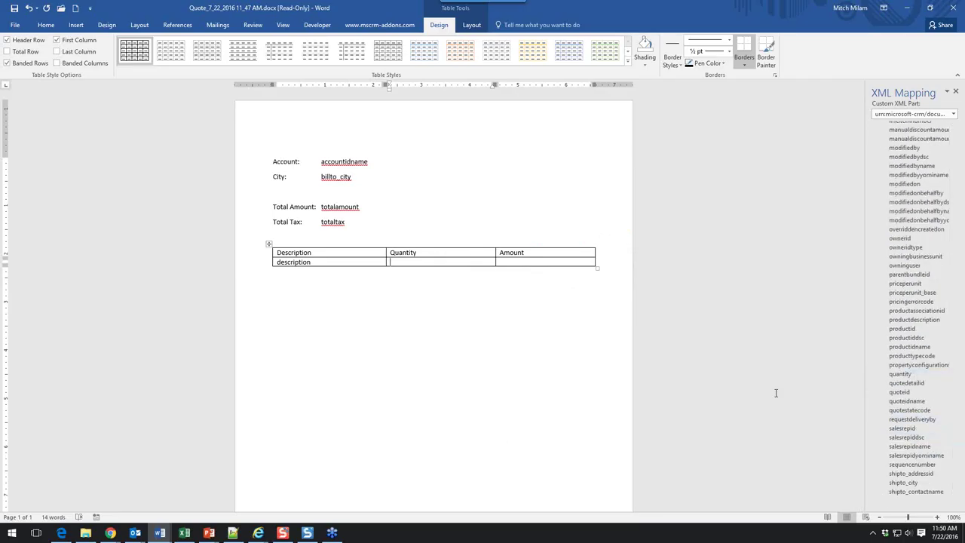
# - Insert the baseamount field from quote_details as a content control in the cell below the Amount heading
pyautogui.click(547, 262)
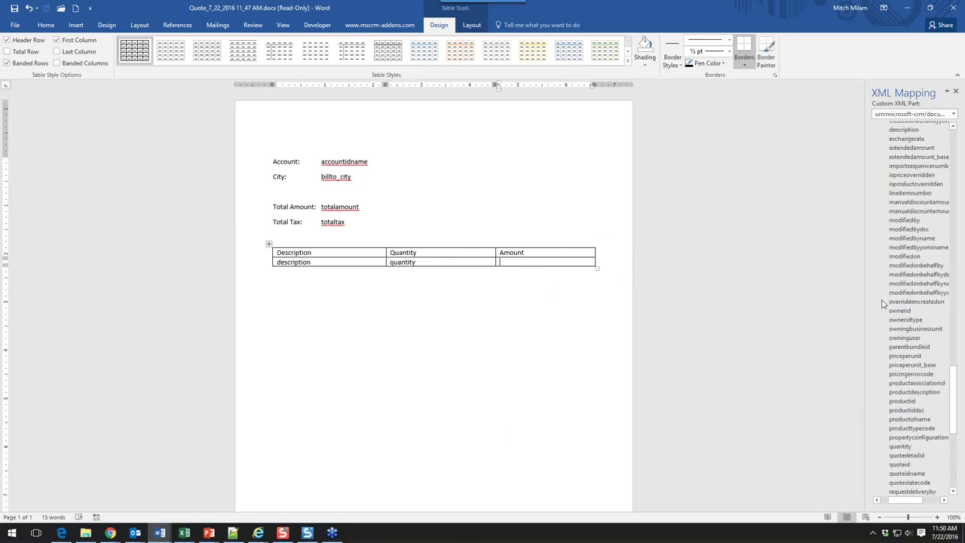
pyautogui.scroll(12, 906, 292)
pyautogui.rightClick(904, 273)
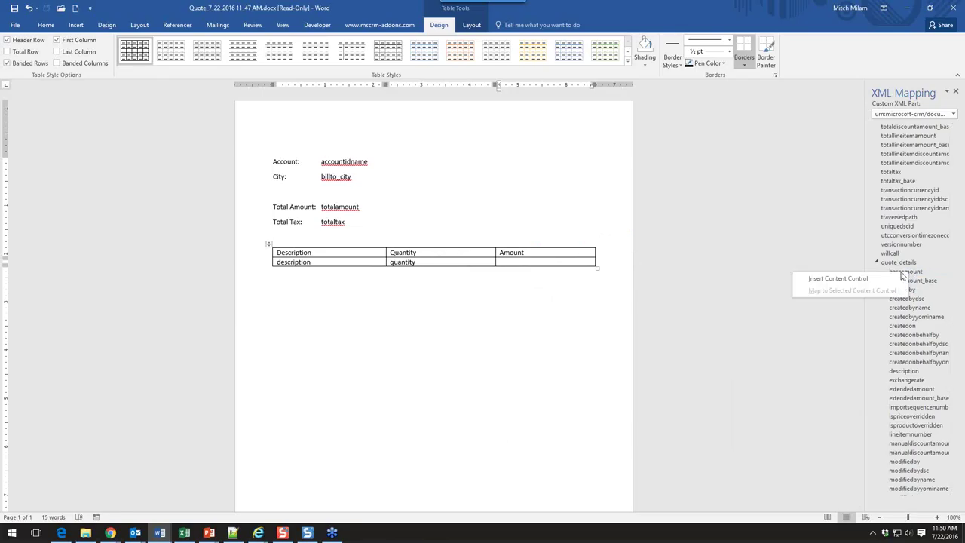
pyautogui.moveTo(886, 279)
pyautogui.click(754, 291)
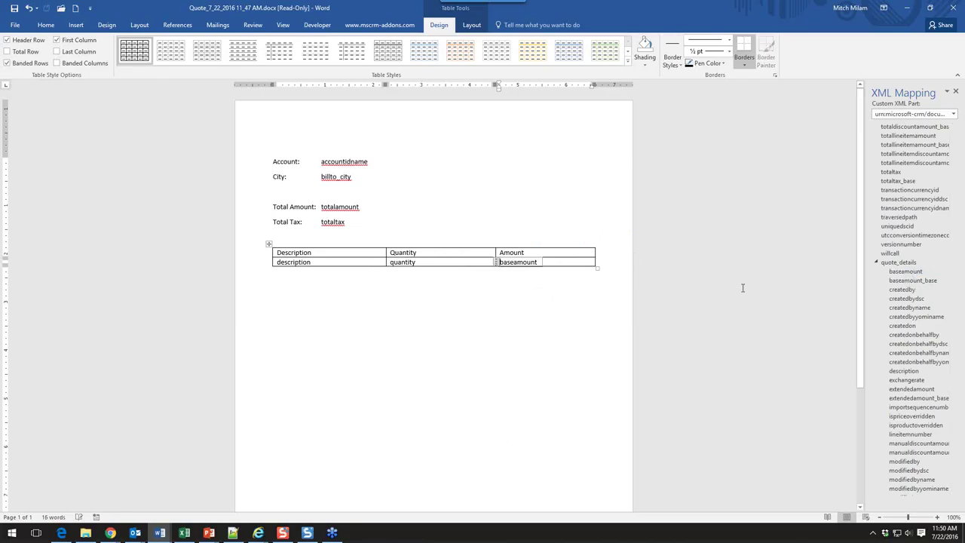
# - Apply a blue grid table style with a solid blue header row to the quote products table
pyautogui.click(333, 253)
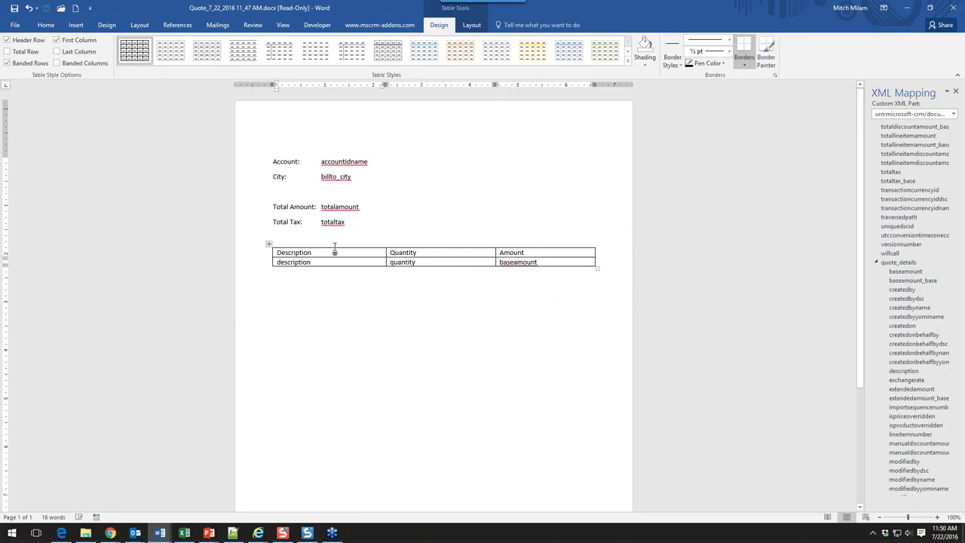
pyautogui.click(629, 64)
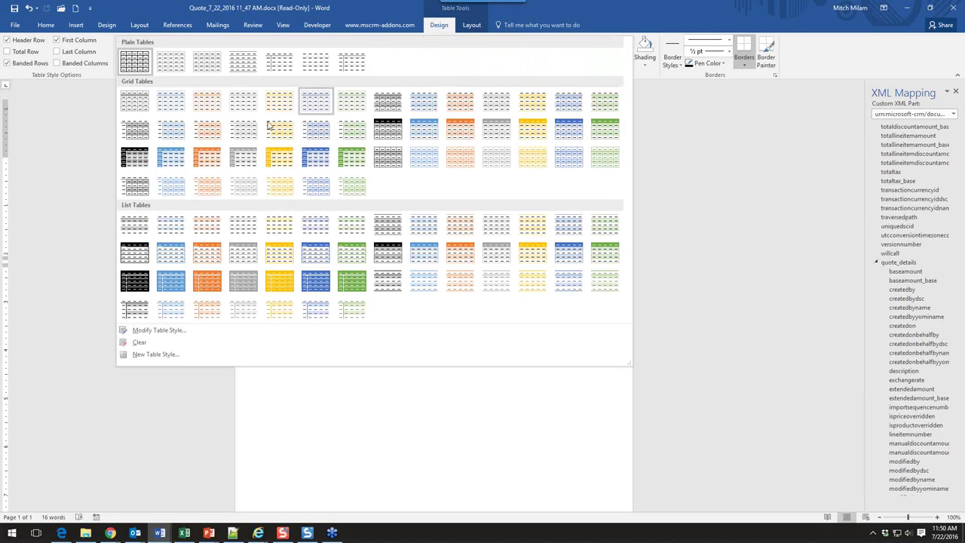
pyautogui.click(569, 130)
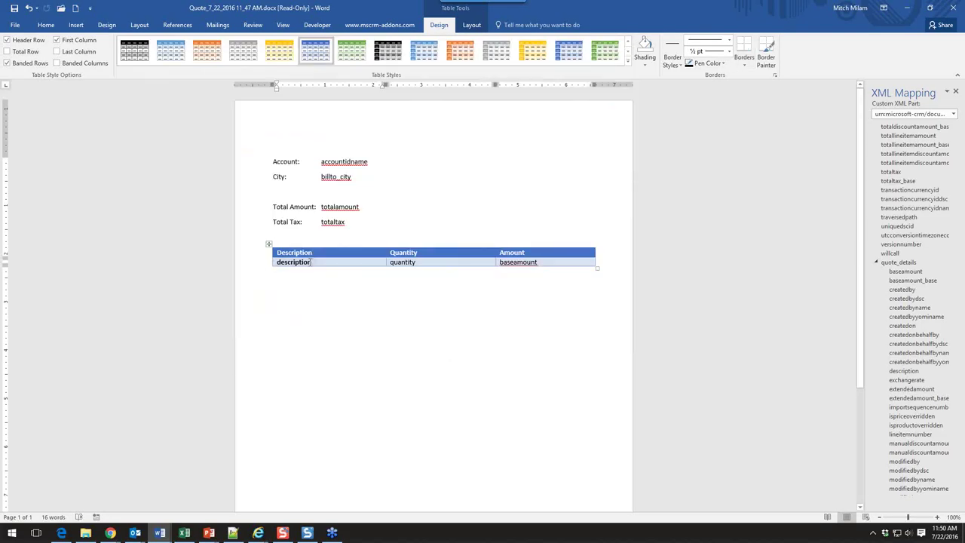
# - Select the table's whole second row and wrap it in a repeating content control mapped to quote_details
pyautogui.click(273, 262)
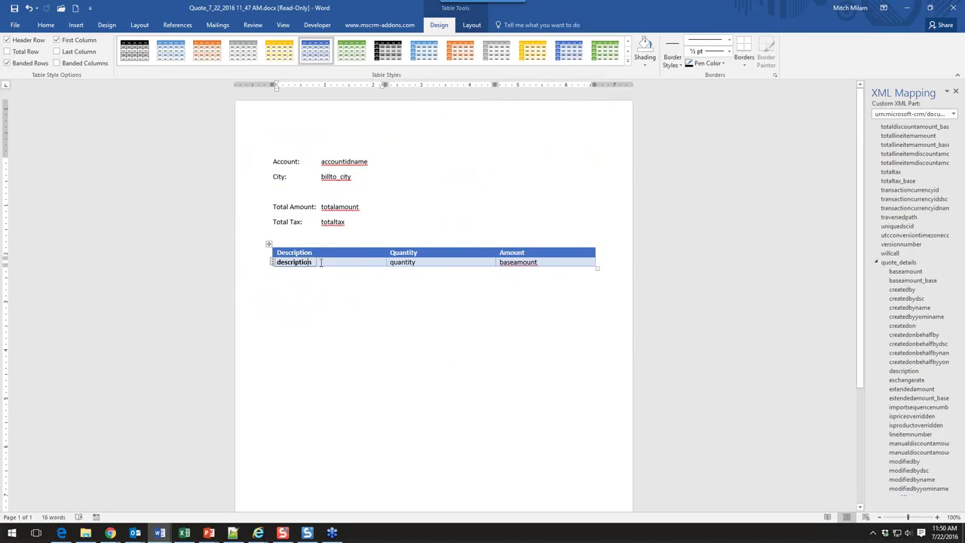
pyautogui.click(471, 25)
pyautogui.click(14, 68)
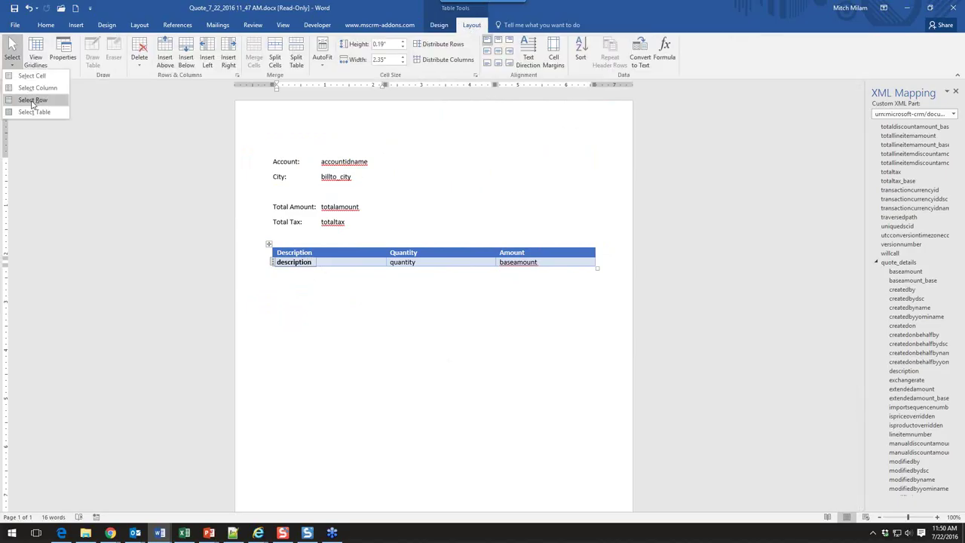
pyautogui.click(28, 100)
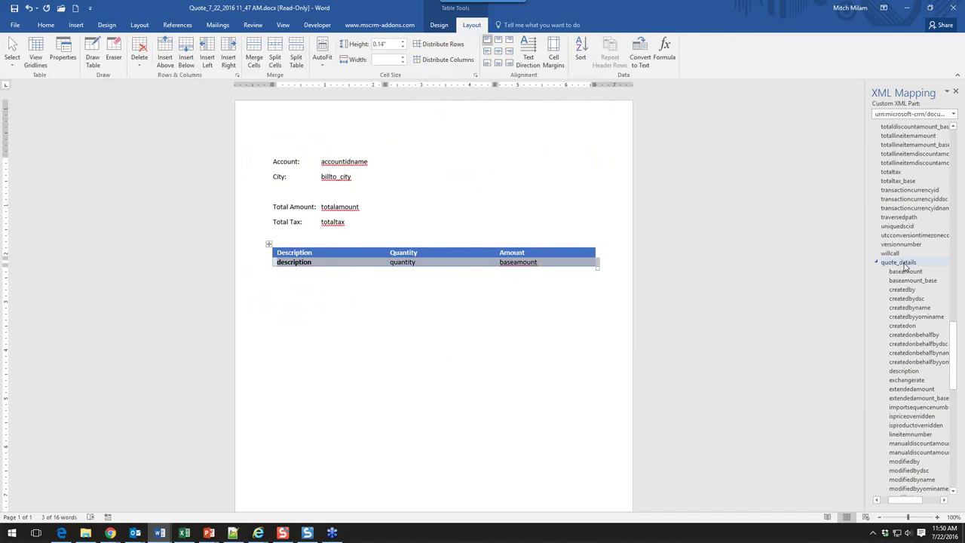
pyautogui.rightClick(903, 266)
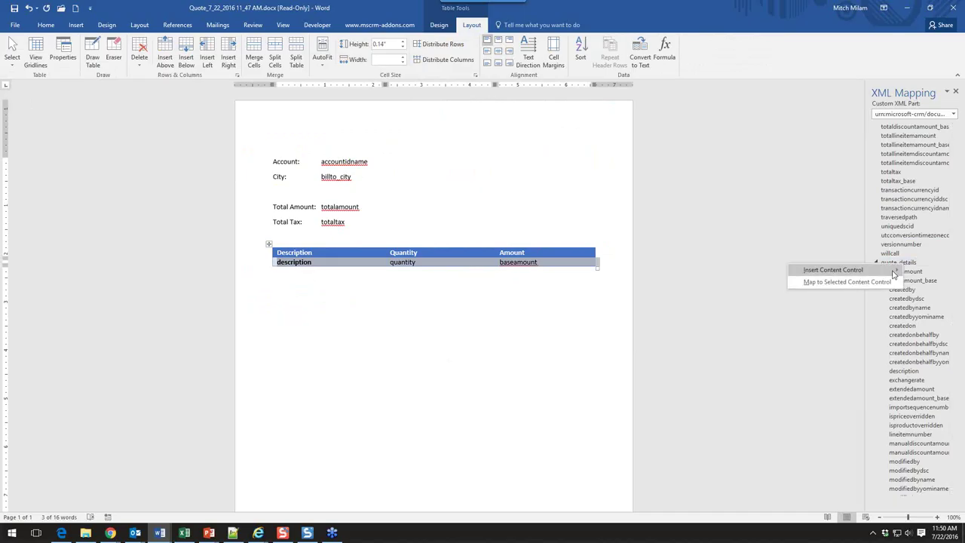
pyautogui.moveTo(903, 272)
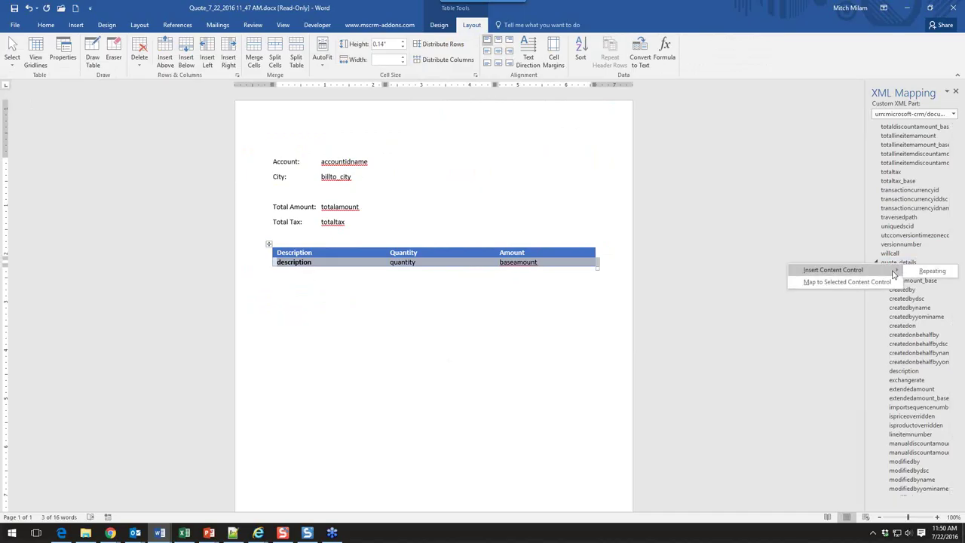
pyautogui.click(932, 272)
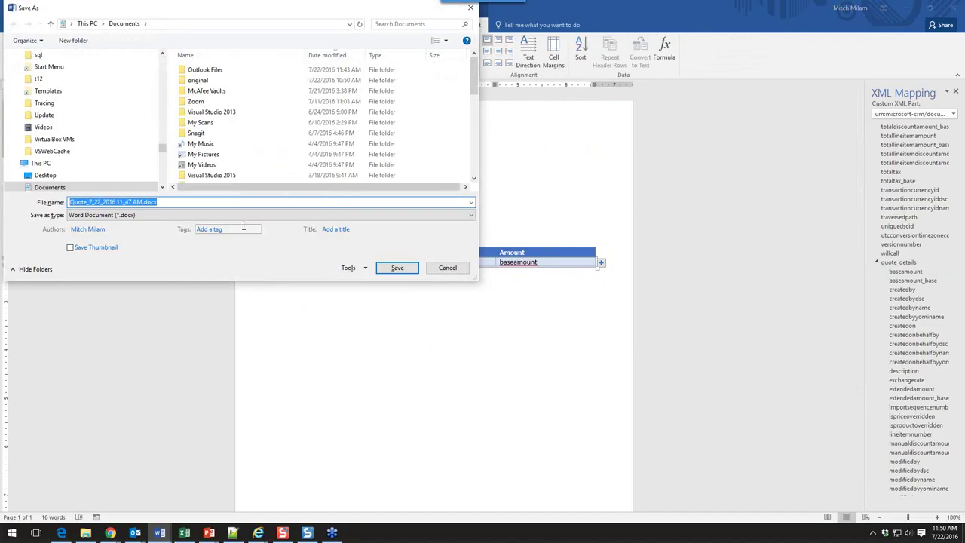
# - Save the document in the Documents folder as "Quote Template.docx"
pyautogui.click(210, 208)
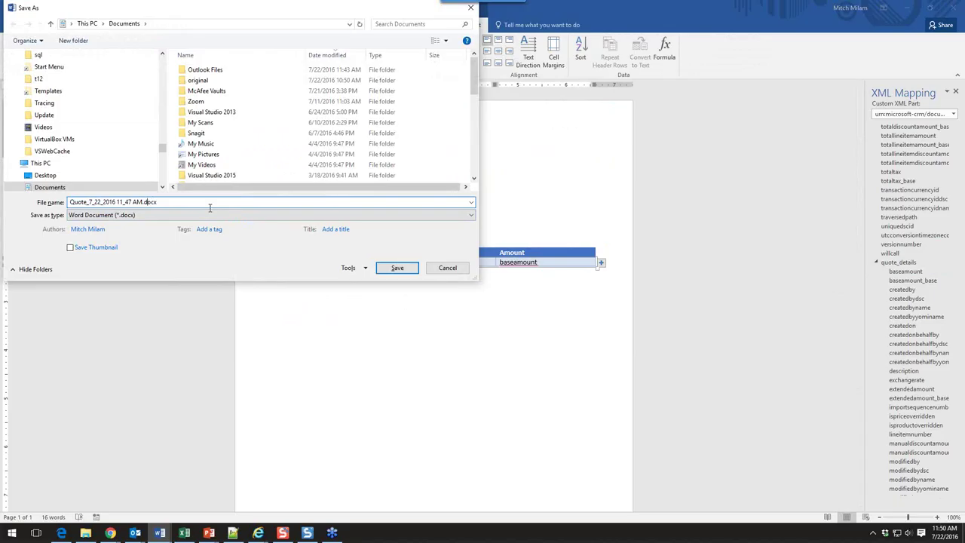
pyautogui.hotkey('ctrl', 'shift', 'Left')
pyautogui.hotkey('ctrl', 'shift', 'Left')
pyautogui.hotkey('ctrl', 'shift', 'Left')
pyautogui.write('Template')
pyautogui.press('Return')
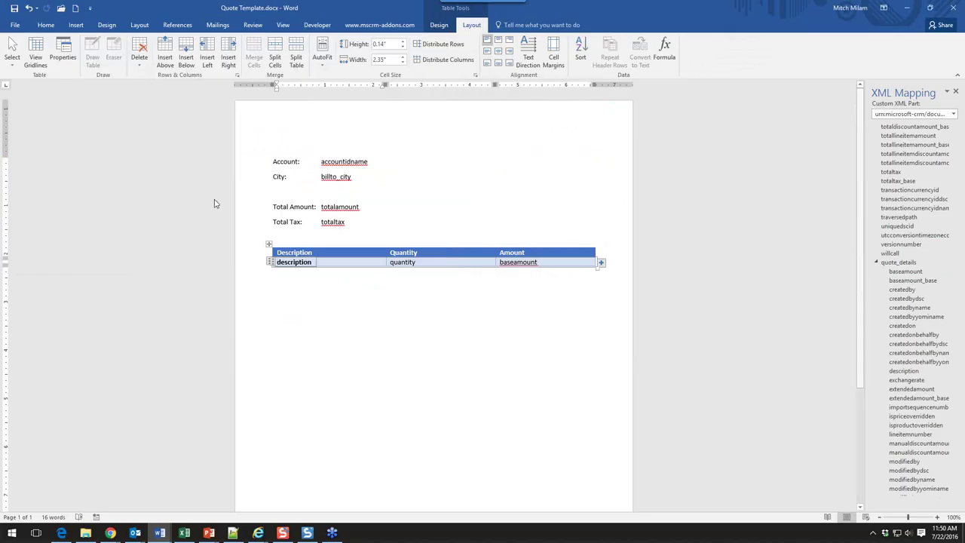
# - Close the Quote Template document and switch to Microsoft Dynamics CRM in the browser
pyautogui.click(952, 10)
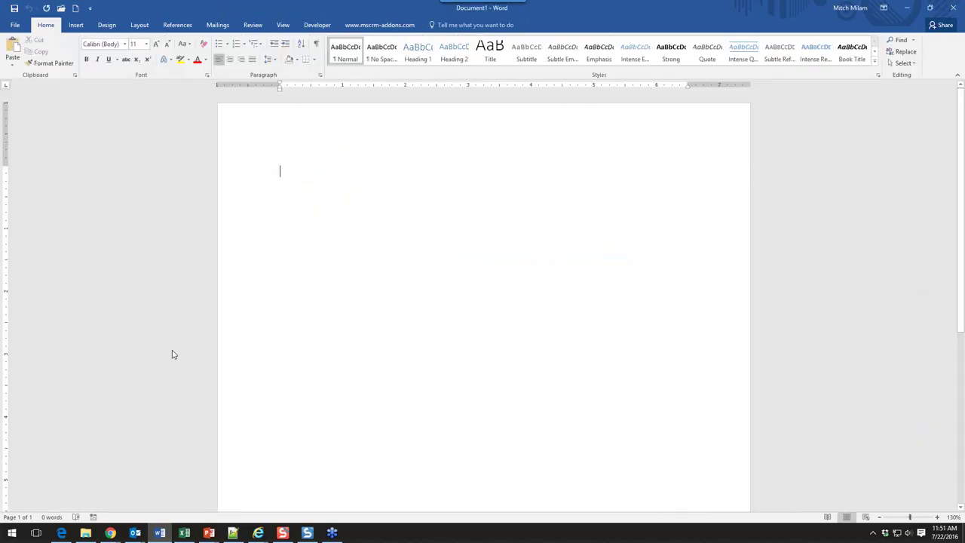
pyautogui.click(61, 534)
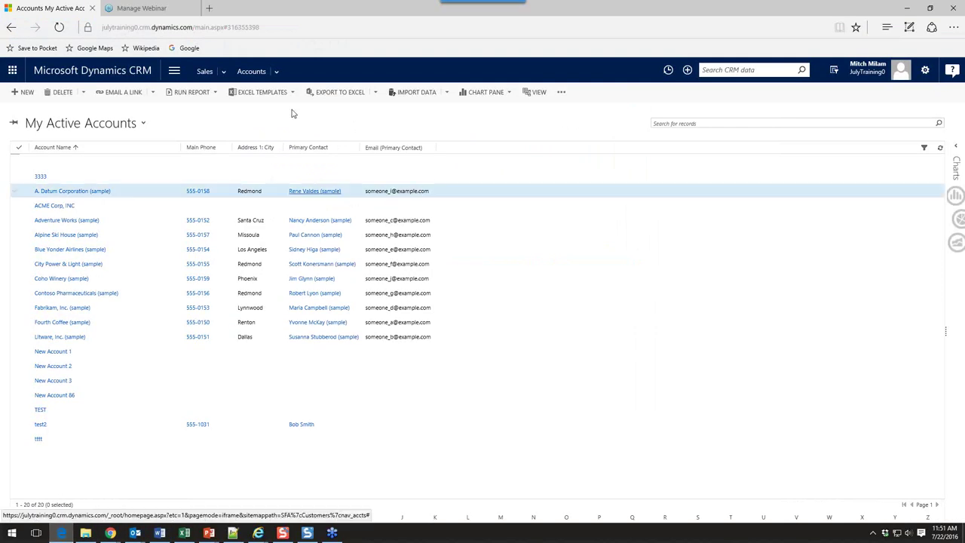
# - Open the Quotes list in the sales area and switch it to the Active Quotes view
pyautogui.click(225, 76)
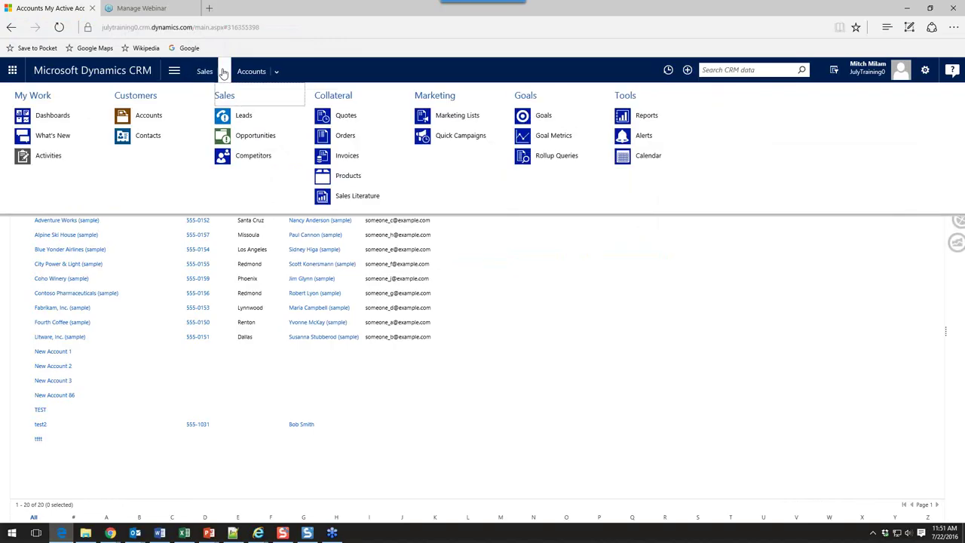
pyautogui.click(353, 123)
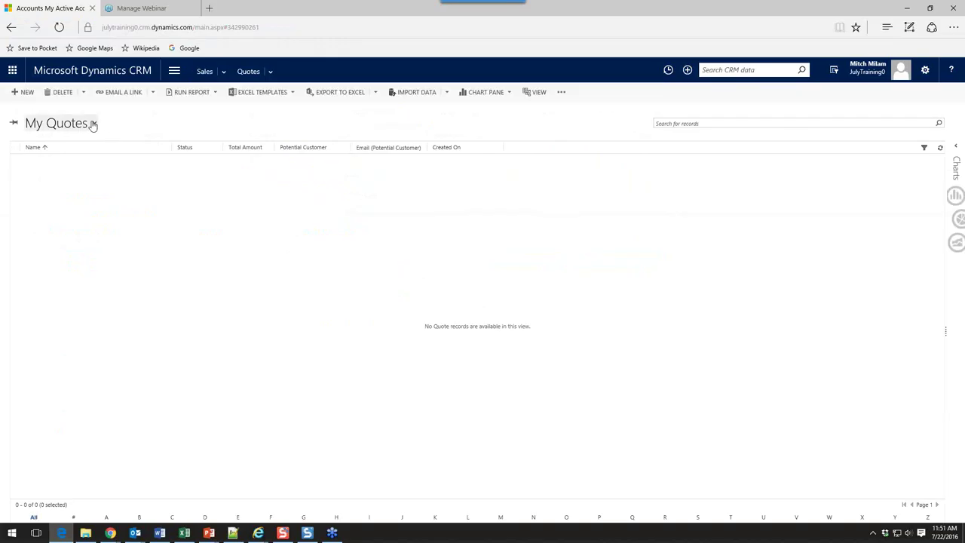
pyautogui.click(93, 123)
pyautogui.click(62, 151)
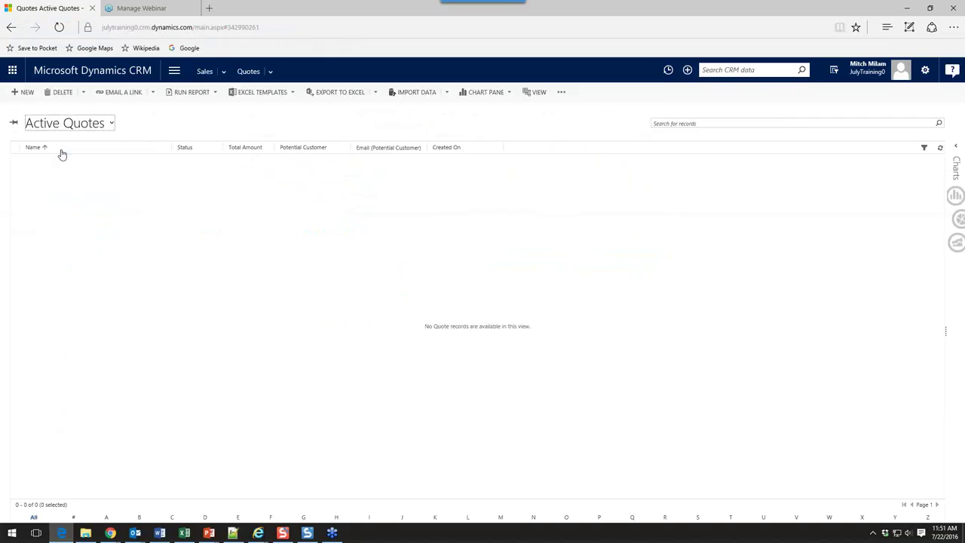
# - Start a new quote, send the script error report, and name the quote "First Quote"
pyautogui.click(561, 93)
pyautogui.click(30, 94)
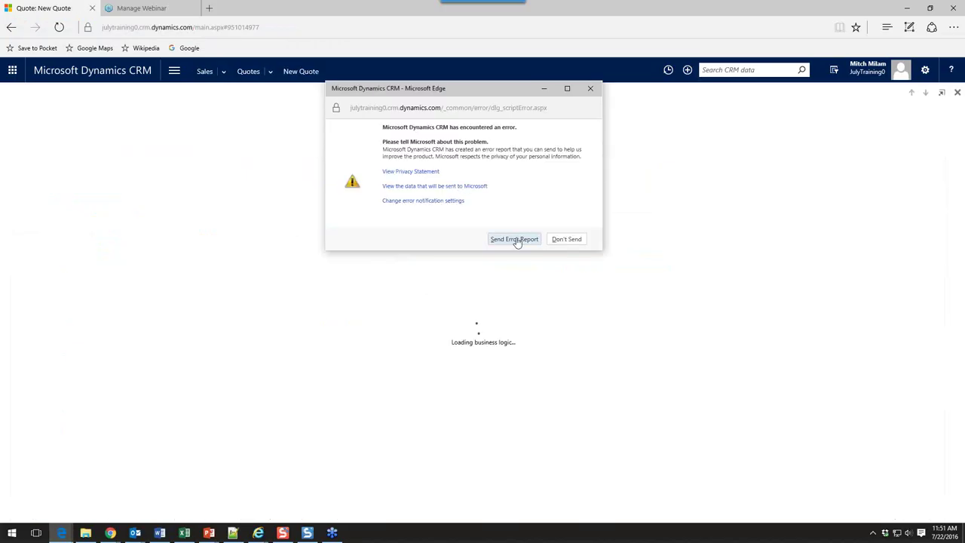
pyautogui.click(514, 242)
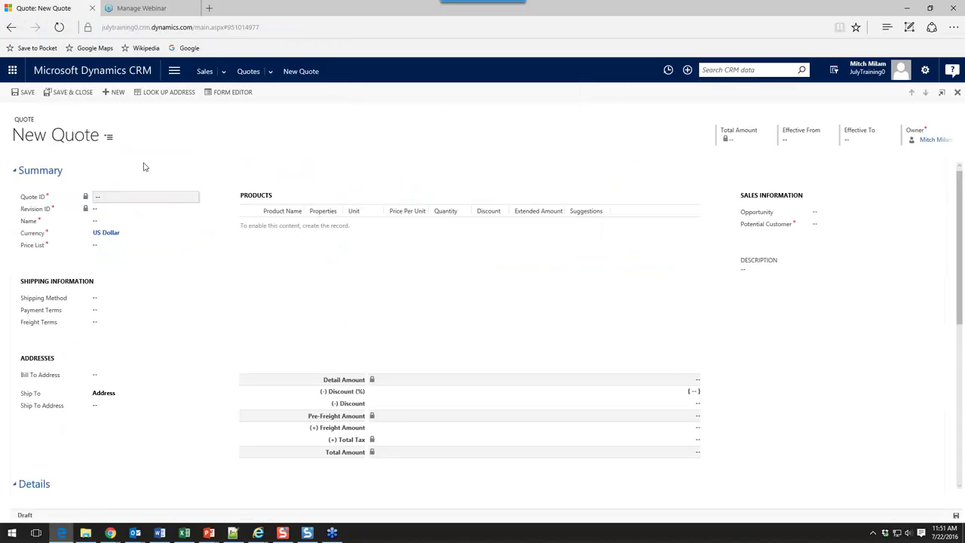
pyautogui.click(104, 221)
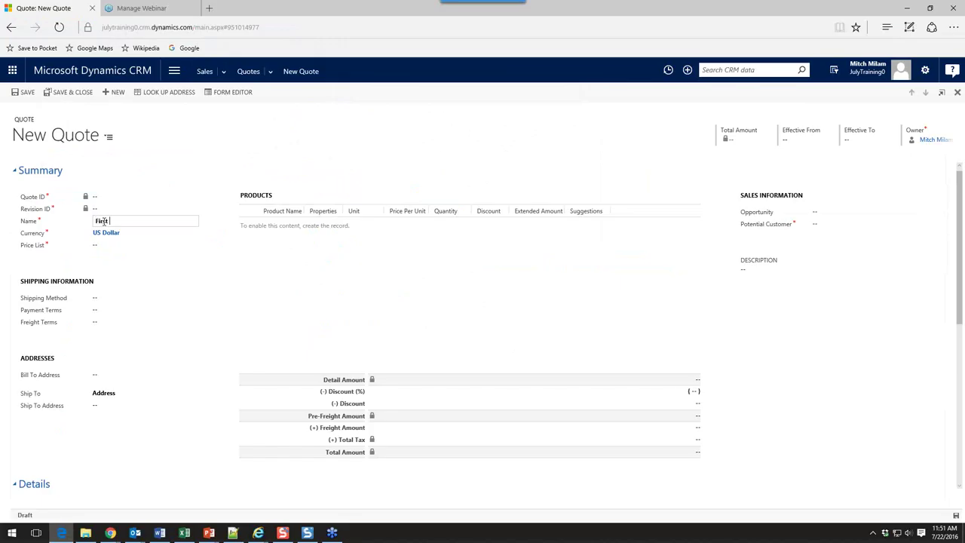
pyautogui.write('First Quote')
pyautogui.press('Tab')
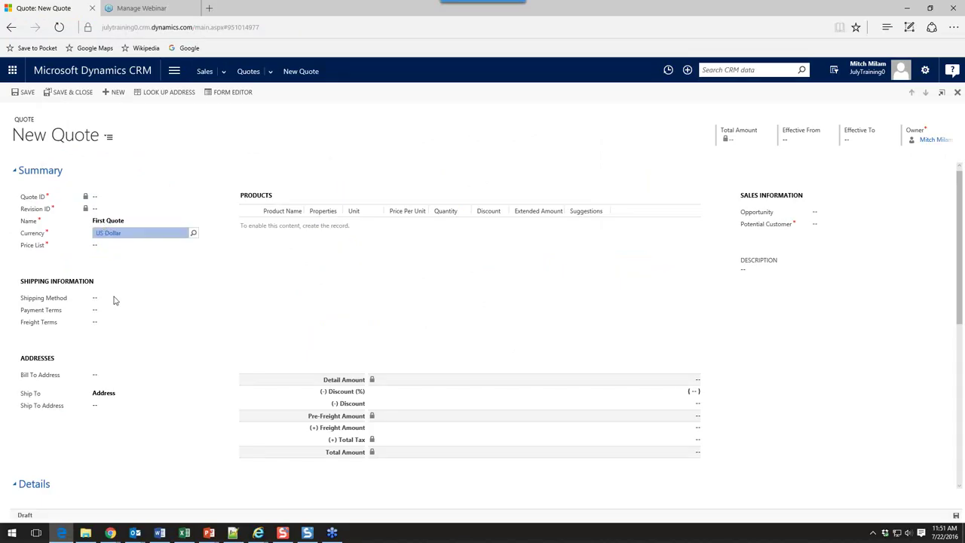
# - Clear and reselect US Dollar as the quote's currency, and set the potential customer to A. Datum Corporation (sample)
pyautogui.press('Delete')
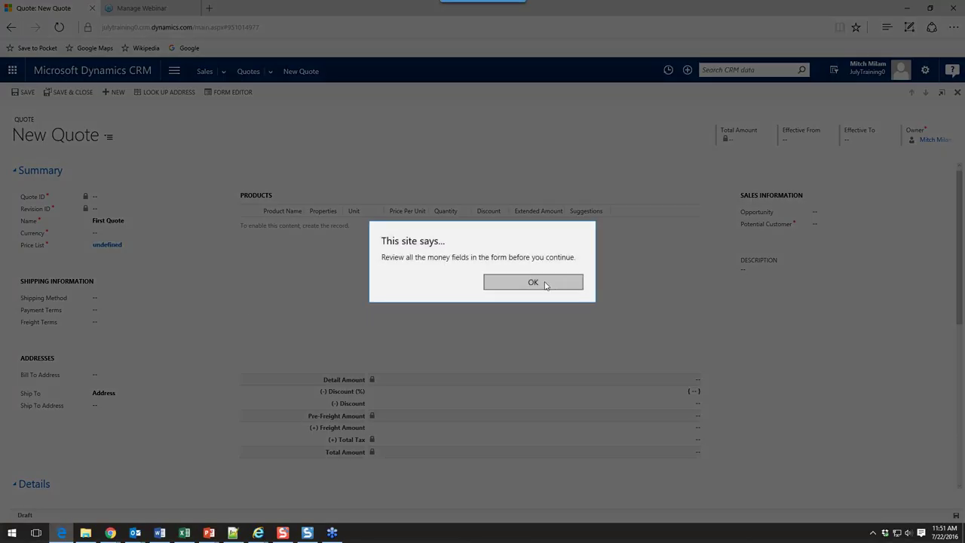
pyautogui.click(546, 284)
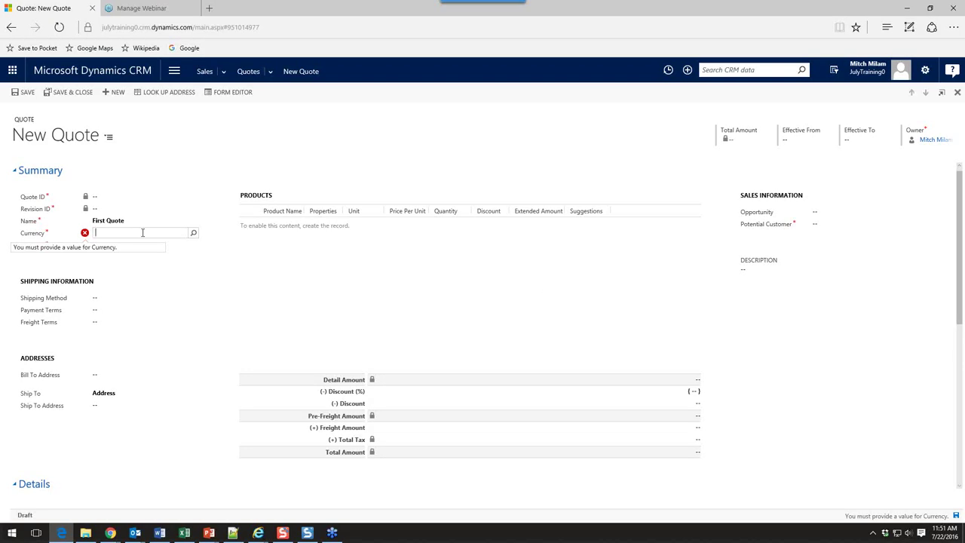
pyautogui.click(193, 233)
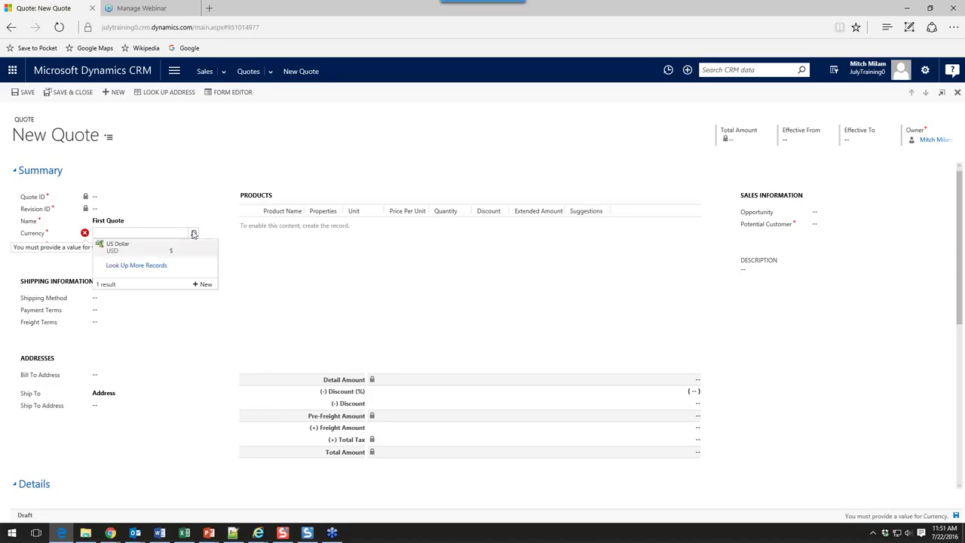
pyautogui.click(119, 247)
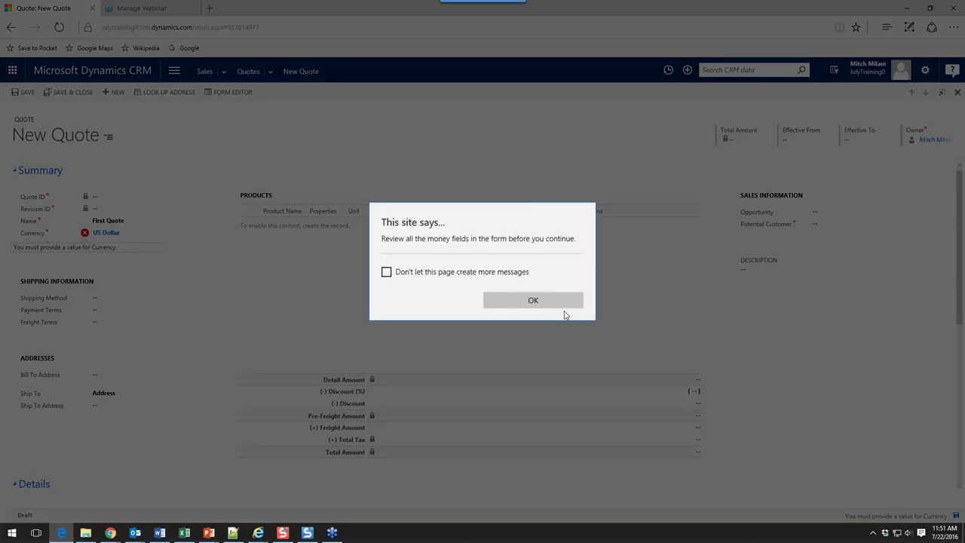
pyautogui.click(518, 302)
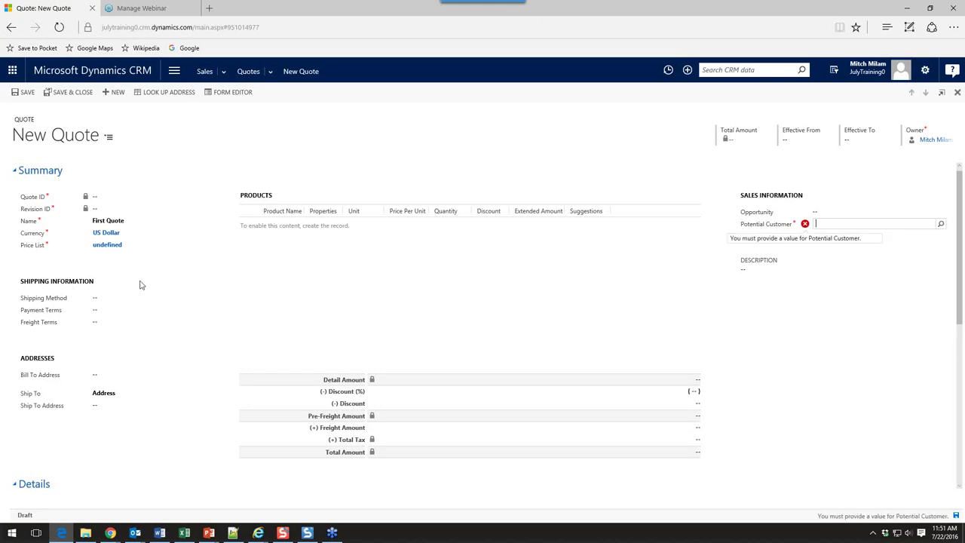
pyautogui.click(940, 224)
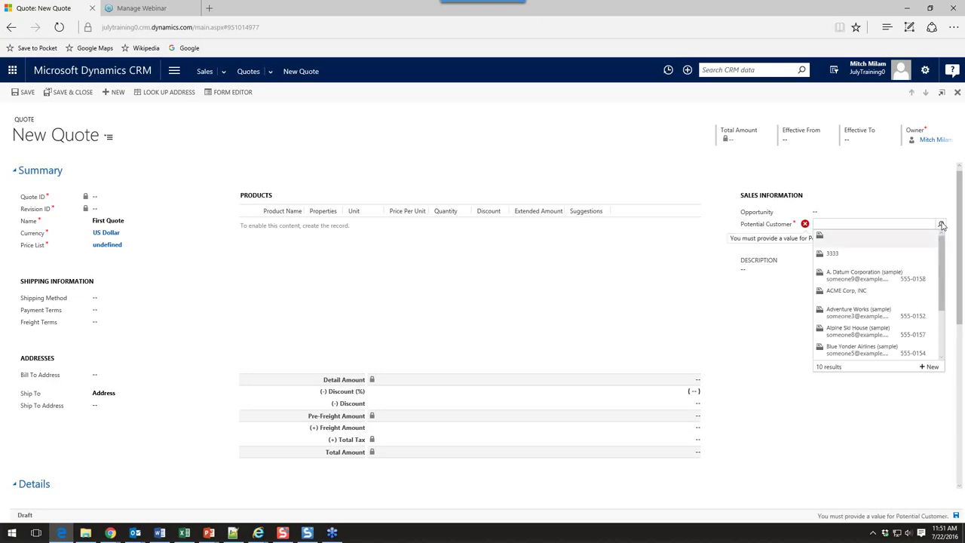
pyautogui.click(866, 275)
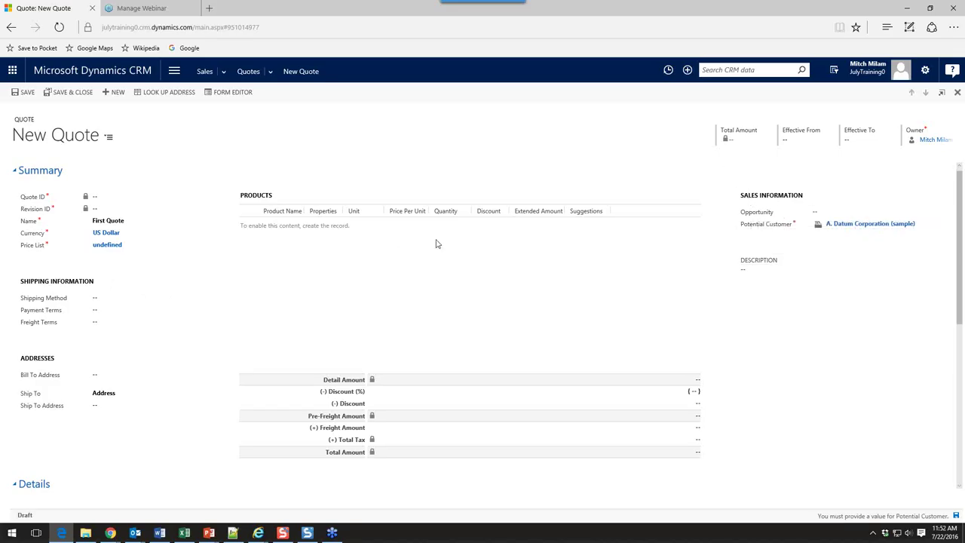
# - Create a price list named "Retail" from the quote's price list lookup, and save the quote with it assigned
pyautogui.click(193, 245)
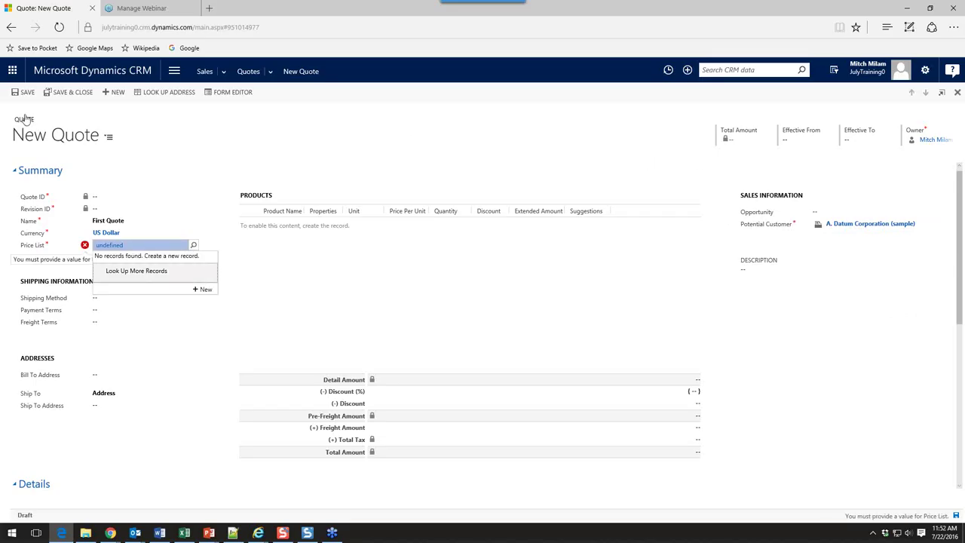
pyautogui.click(193, 245)
pyautogui.click(158, 273)
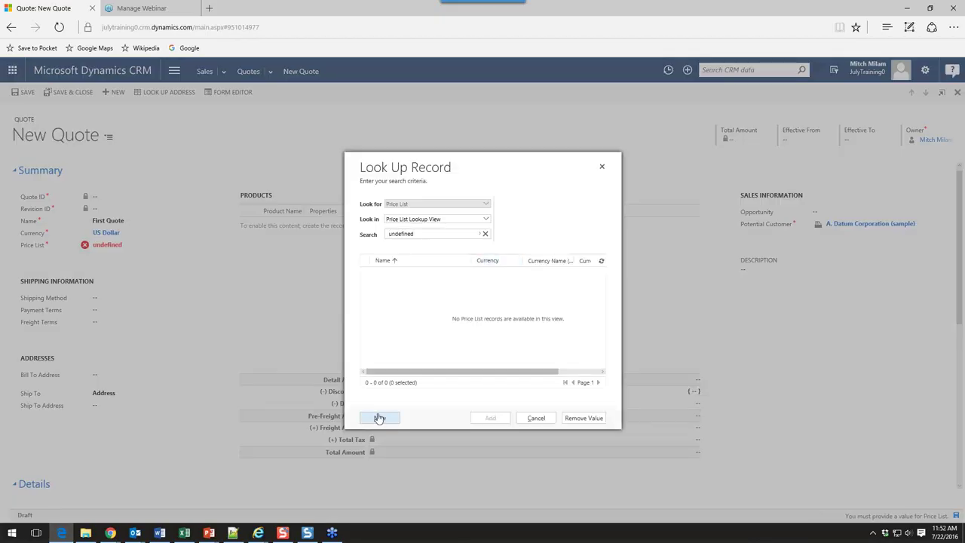
pyautogui.click(379, 418)
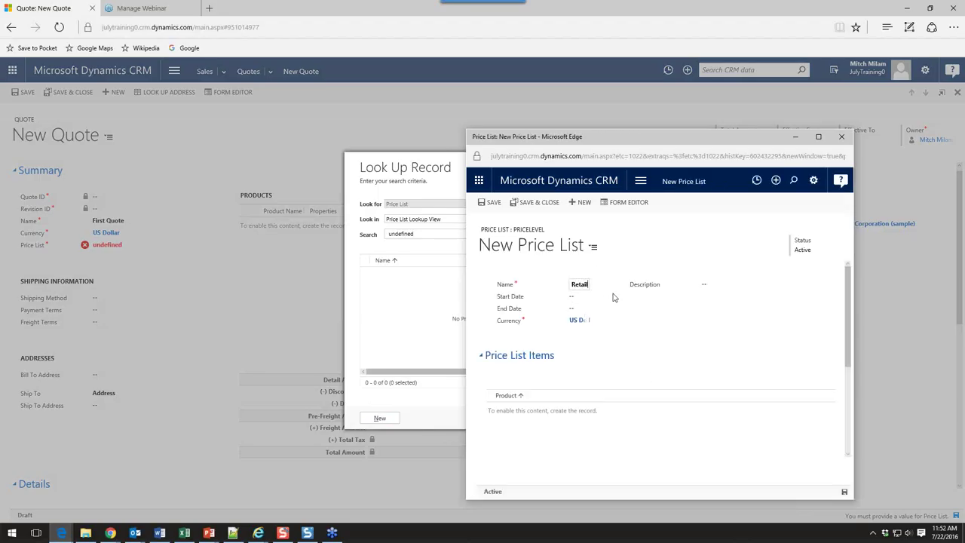
pyautogui.hotkey('ctrl', 's')
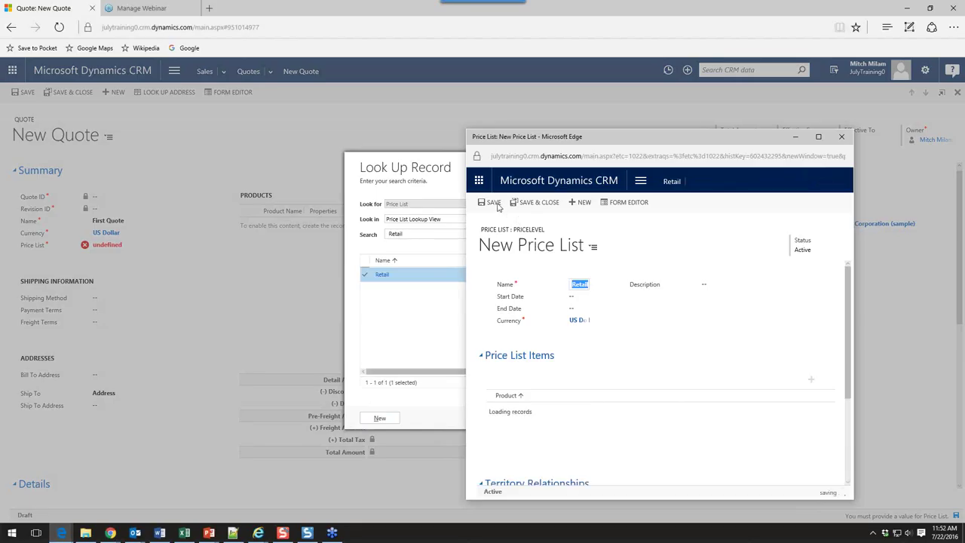
pyautogui.click(842, 138)
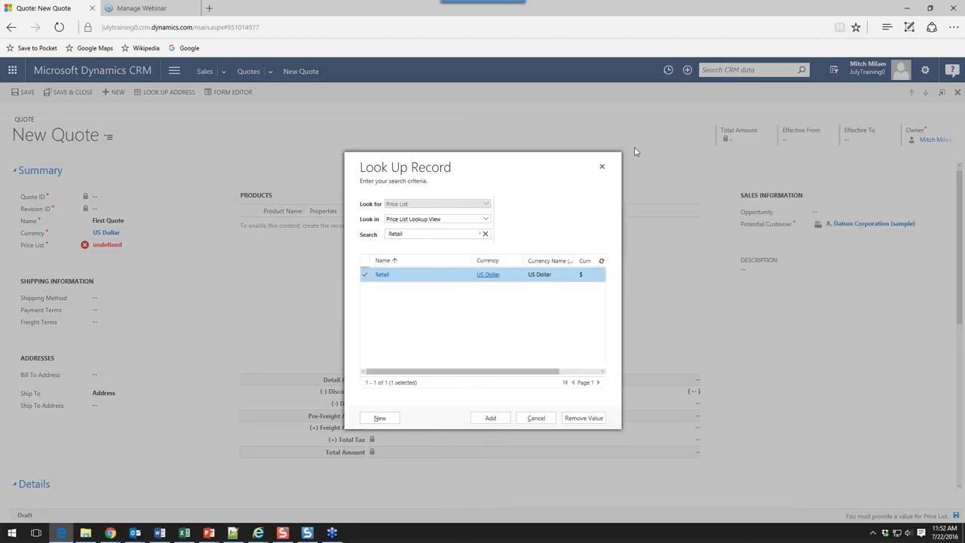
pyautogui.click(478, 419)
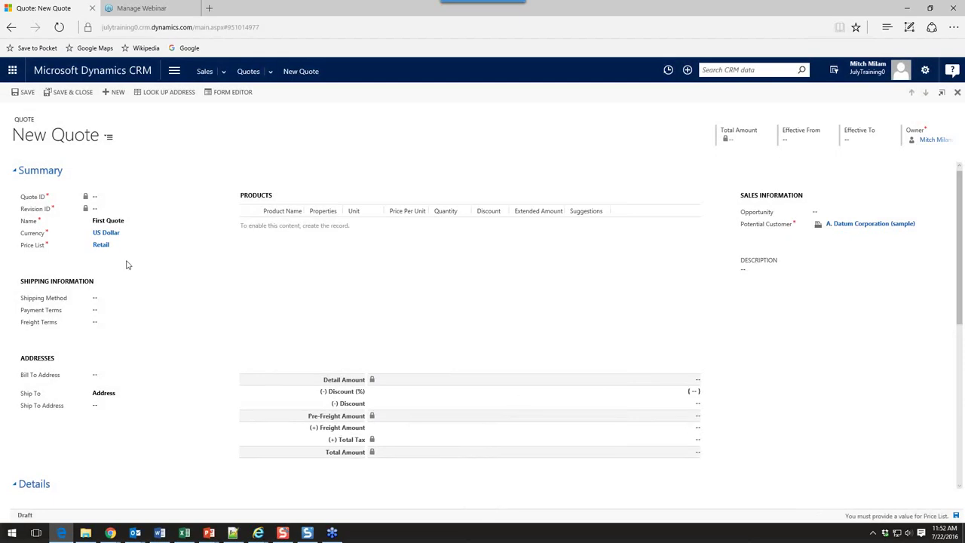
pyautogui.click(29, 93)
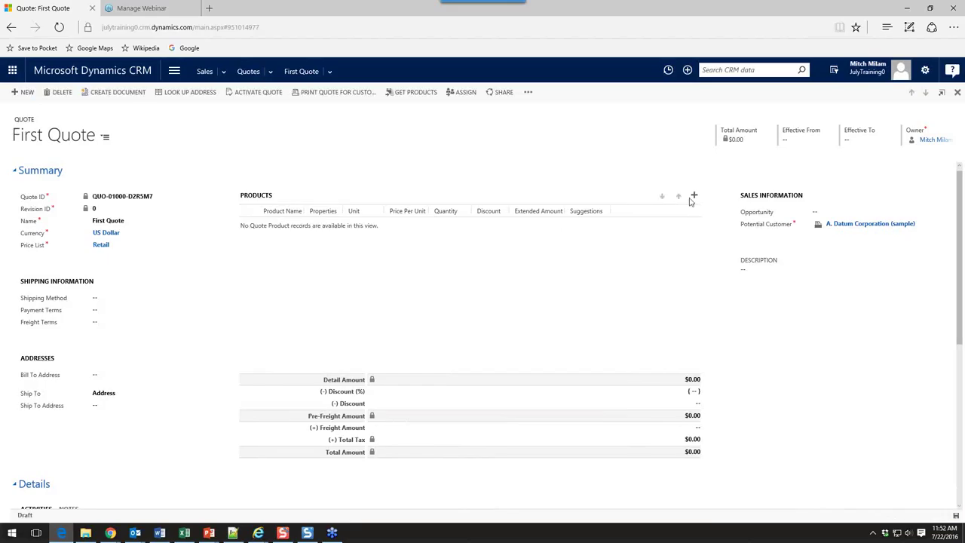
# - Begin adding an existing product to First Quote and open a new price list item form from the full record lookup
pyautogui.click(694, 197)
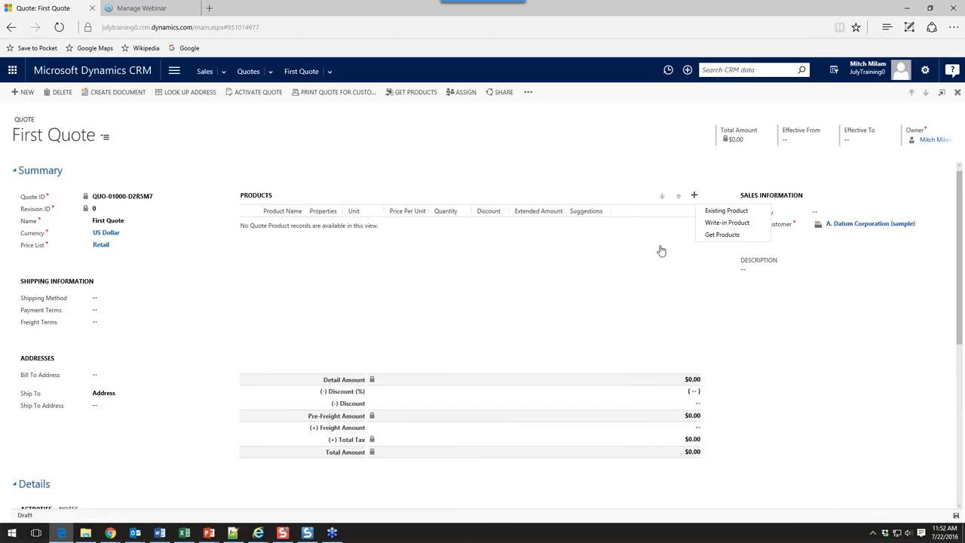
pyautogui.click(726, 211)
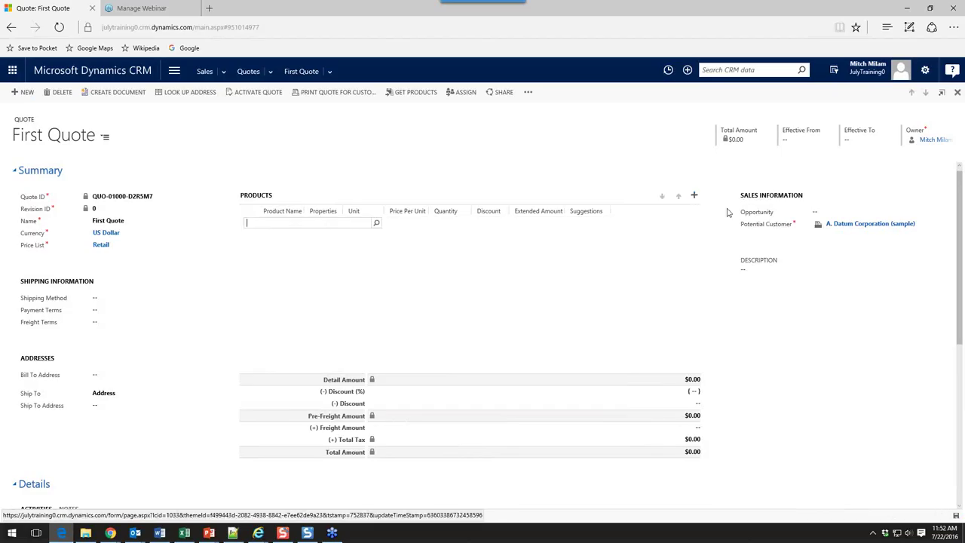
pyautogui.click(376, 225)
pyautogui.click(313, 252)
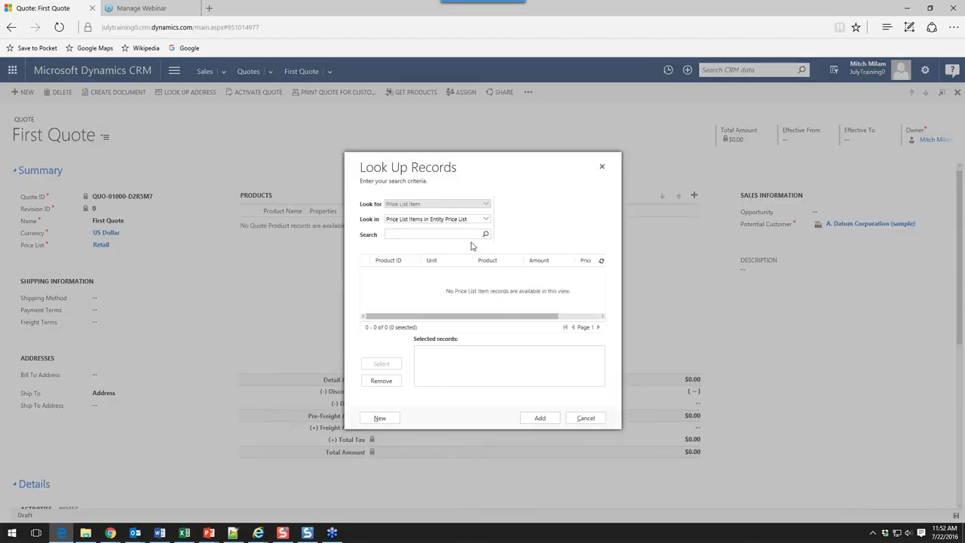
pyautogui.click(380, 419)
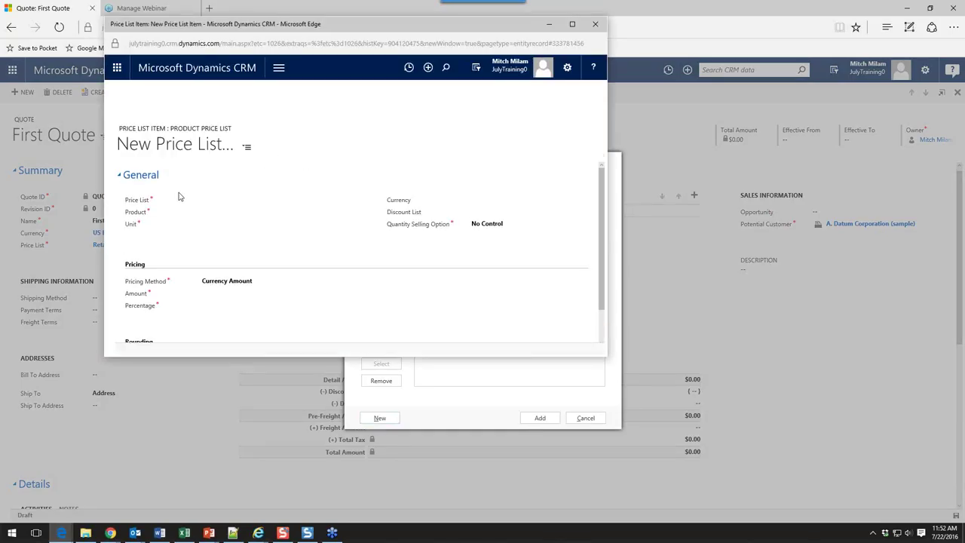
# - Set the item's price list to CRM Service USA (sample), product to CRM Online: Enterprise (sample) and unit to Standard User (sample)
pyautogui.click(205, 190)
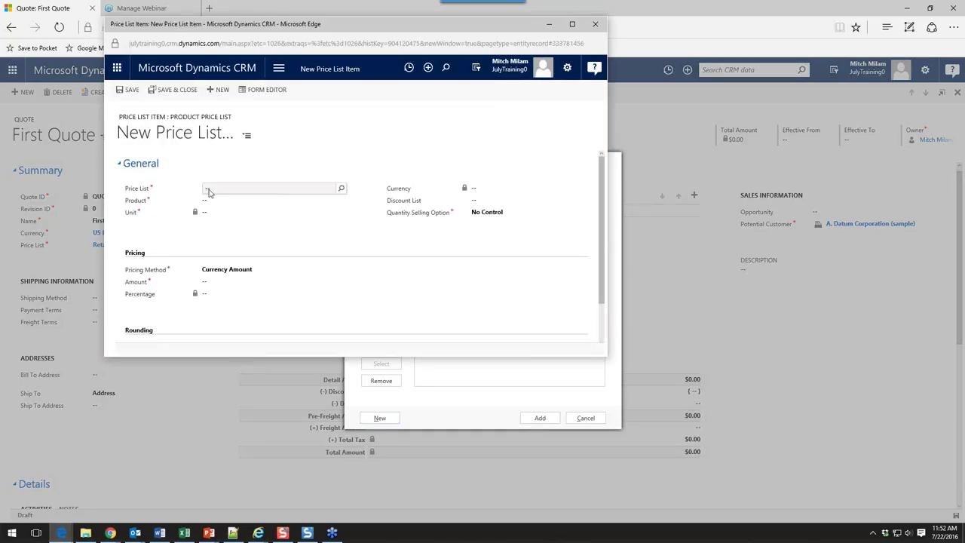
pyautogui.click(339, 190)
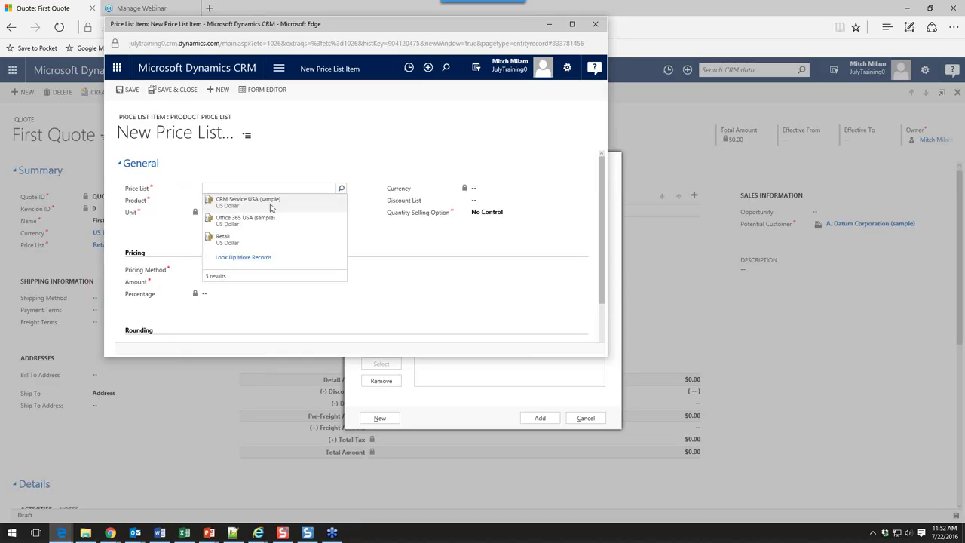
pyautogui.click(270, 204)
pyautogui.click(249, 199)
pyautogui.click(341, 200)
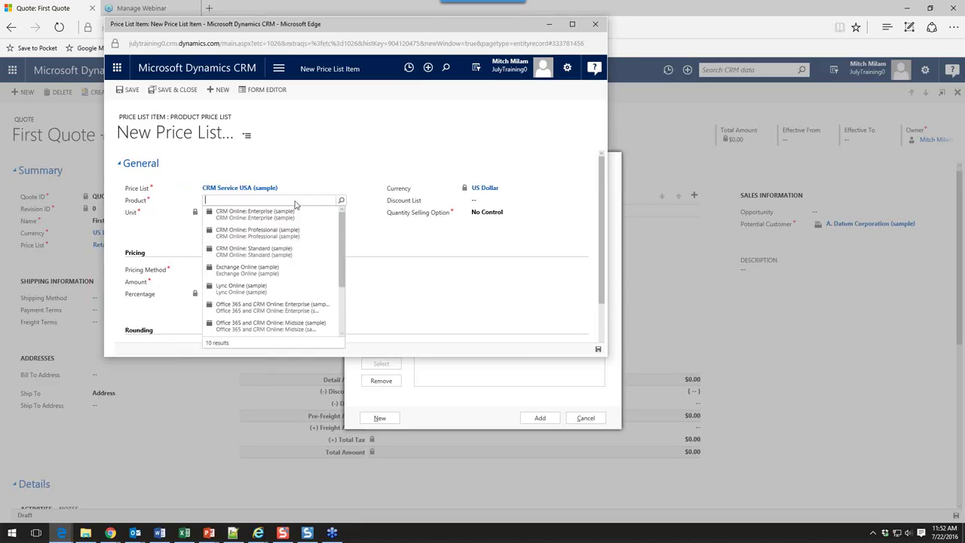
pyautogui.click(251, 215)
pyautogui.click(242, 214)
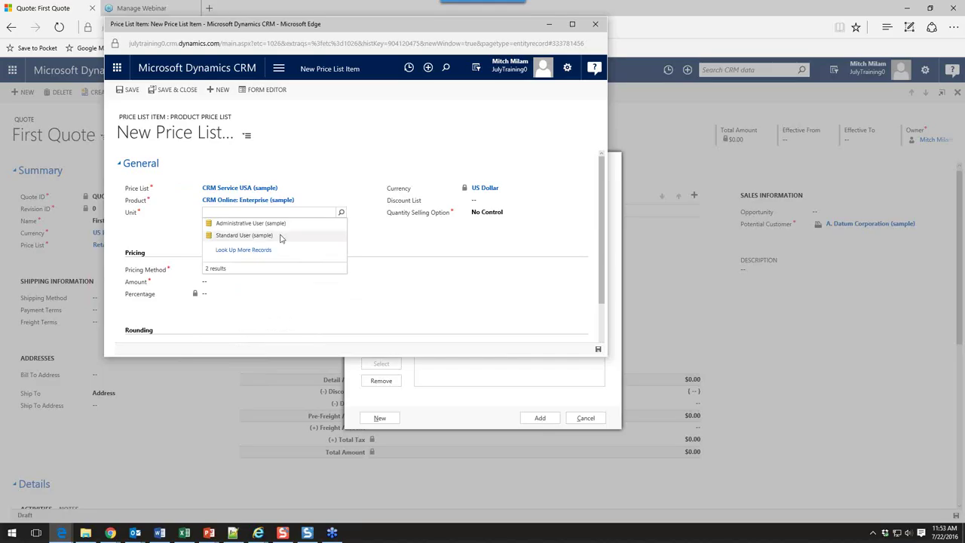
pyautogui.click(280, 236)
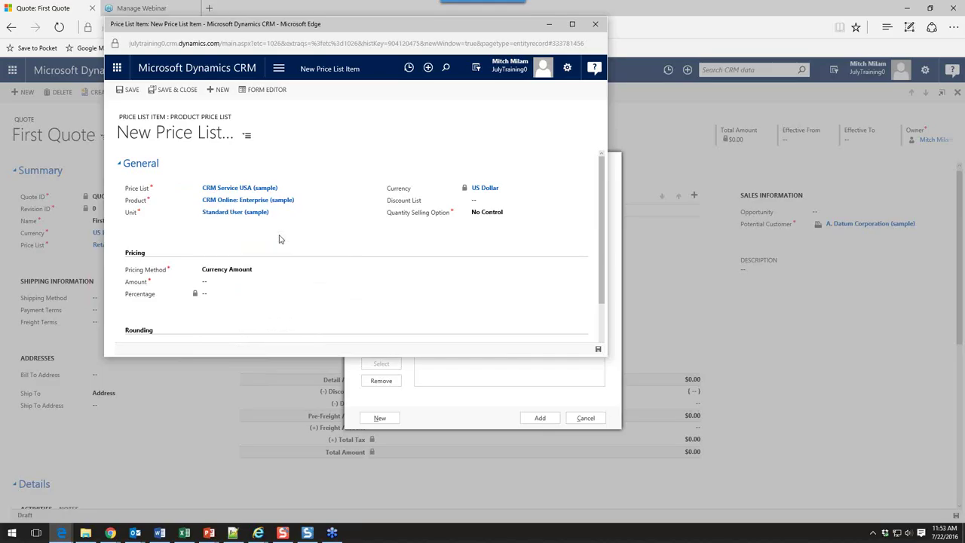
# - Set the price list item's amount to $100 and try to save the item
pyautogui.click(219, 281)
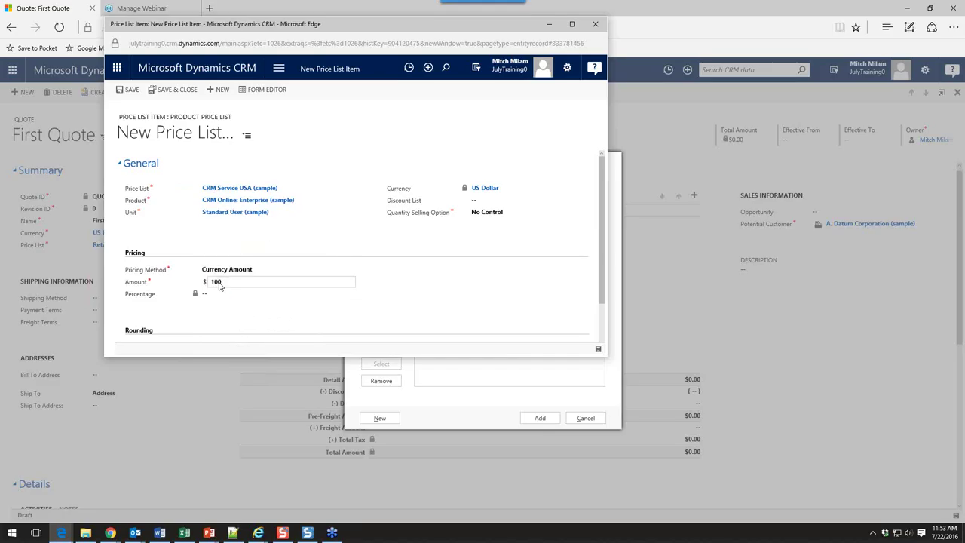
pyautogui.write('100')
pyautogui.hotkey('ctrl', 's')
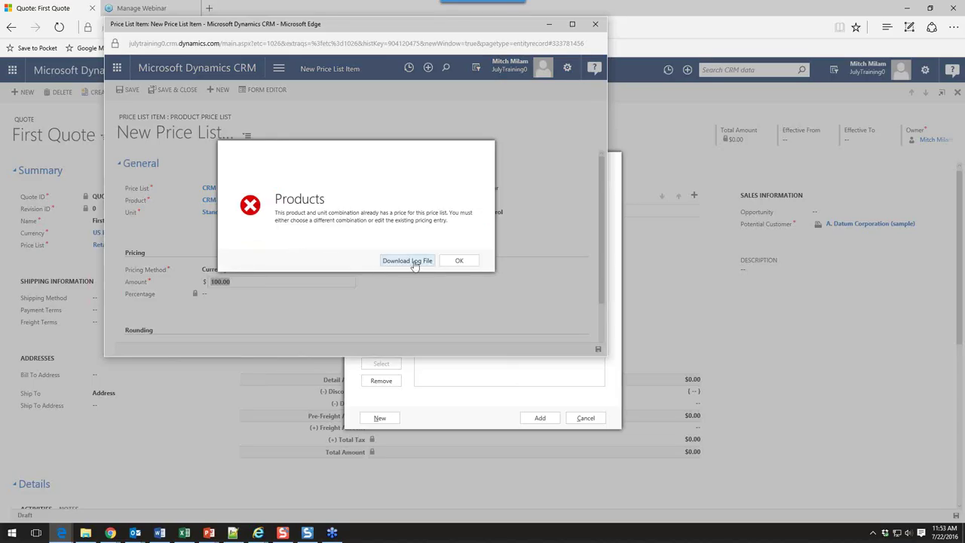
pyautogui.click(458, 261)
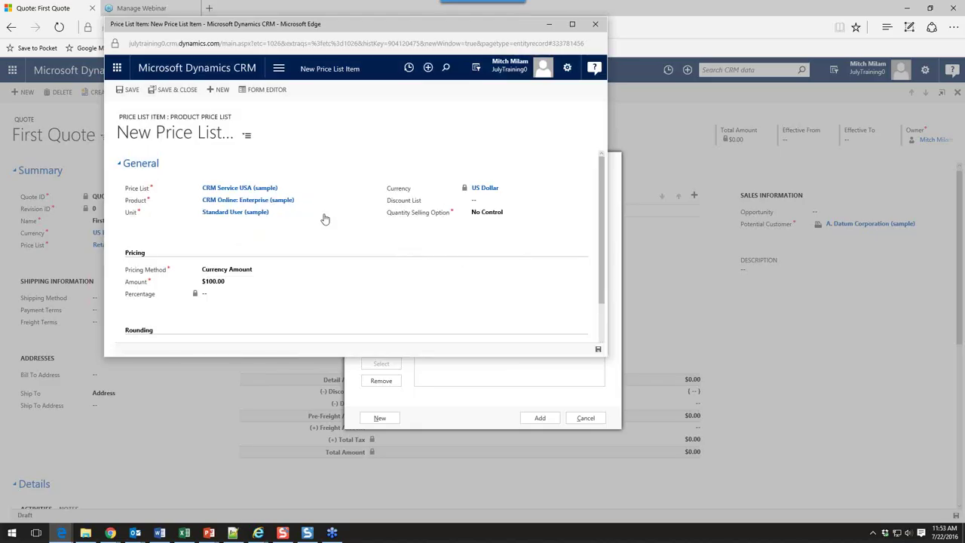
# - Change the price list item's unit to Administrative User (sample), save the item, and return to the quote
pyautogui.click(327, 215)
pyautogui.click(265, 238)
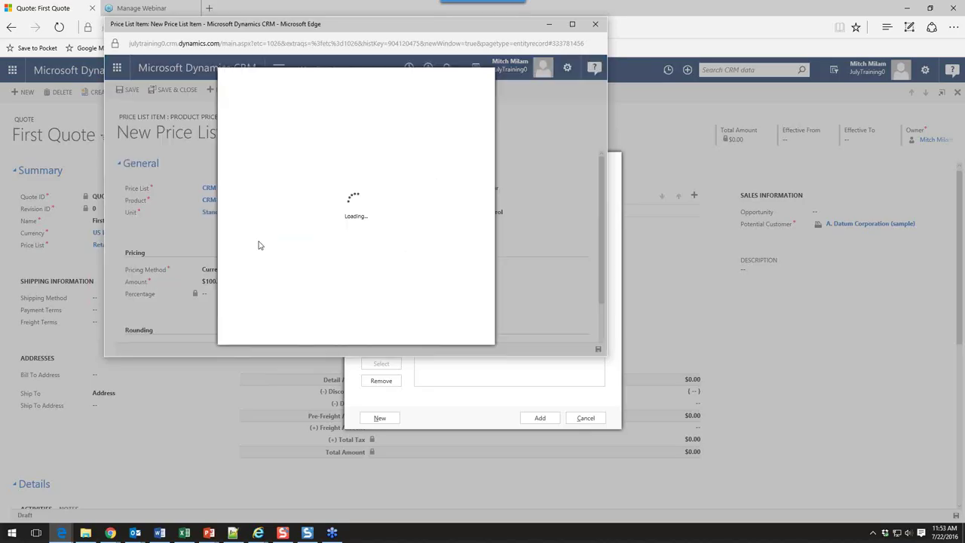
pyautogui.click(319, 153)
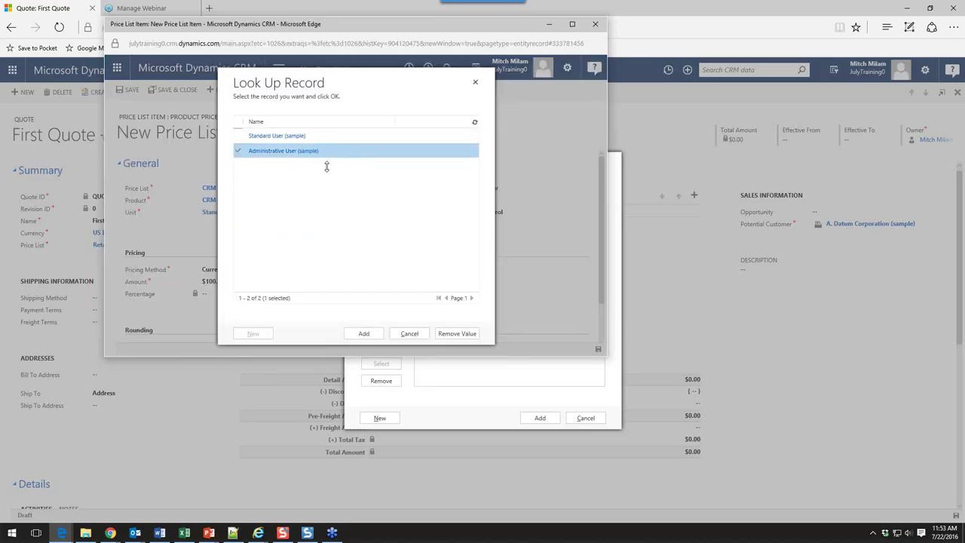
pyautogui.click(365, 334)
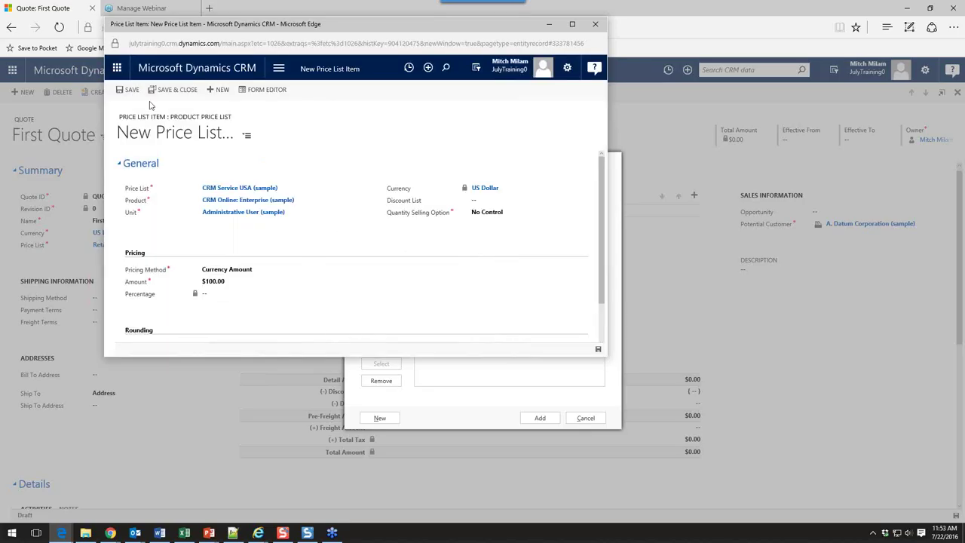
pyautogui.click(130, 90)
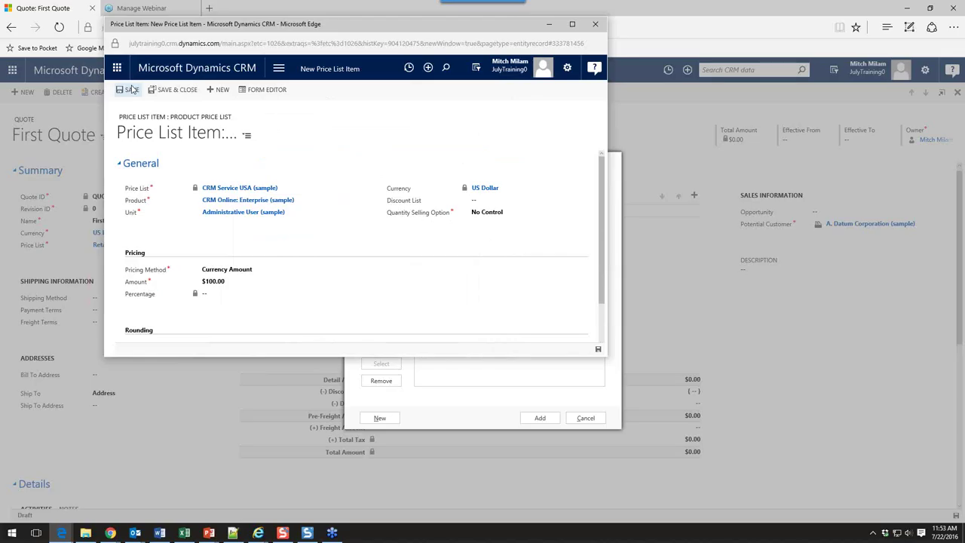
pyautogui.click(595, 24)
pyautogui.click(549, 416)
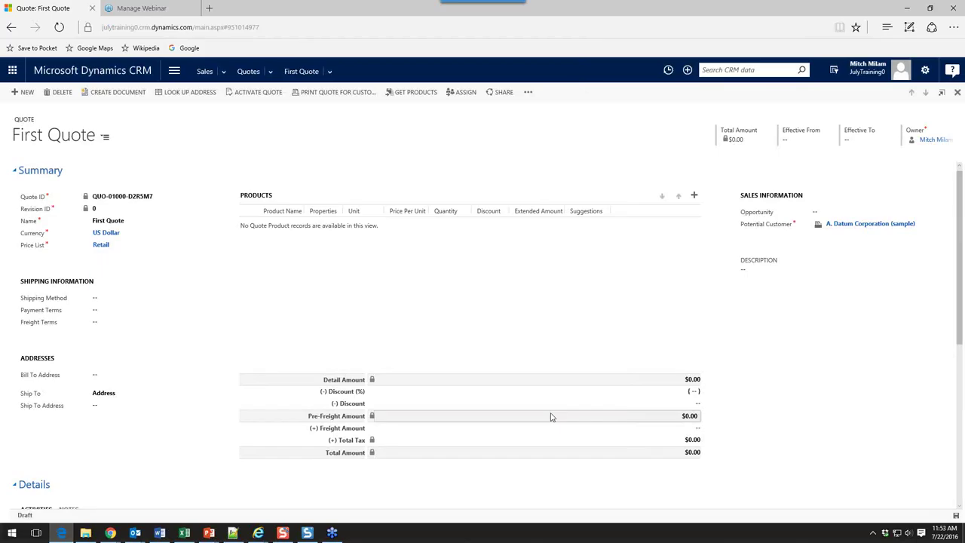
# - Try to add the CRM Online: Enterprise (sample) item with unit Standard User (sample) to the quote, using the All Price List Items view
pyautogui.click(695, 197)
pyautogui.click(713, 212)
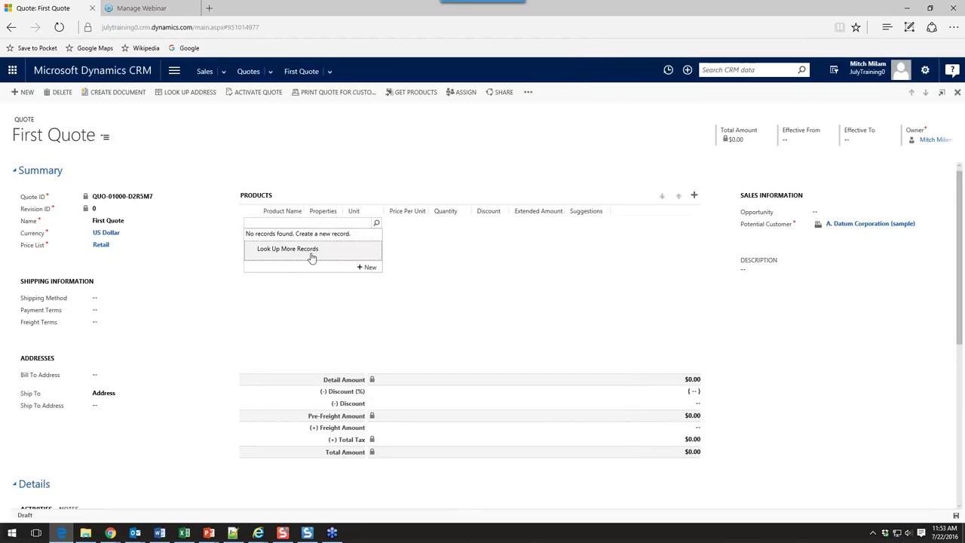
pyautogui.click(310, 252)
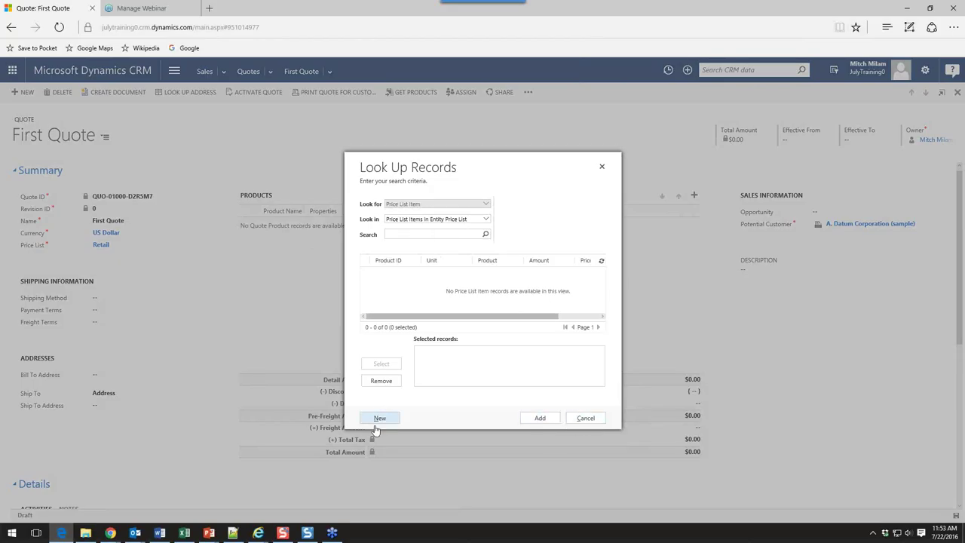
pyautogui.click(379, 418)
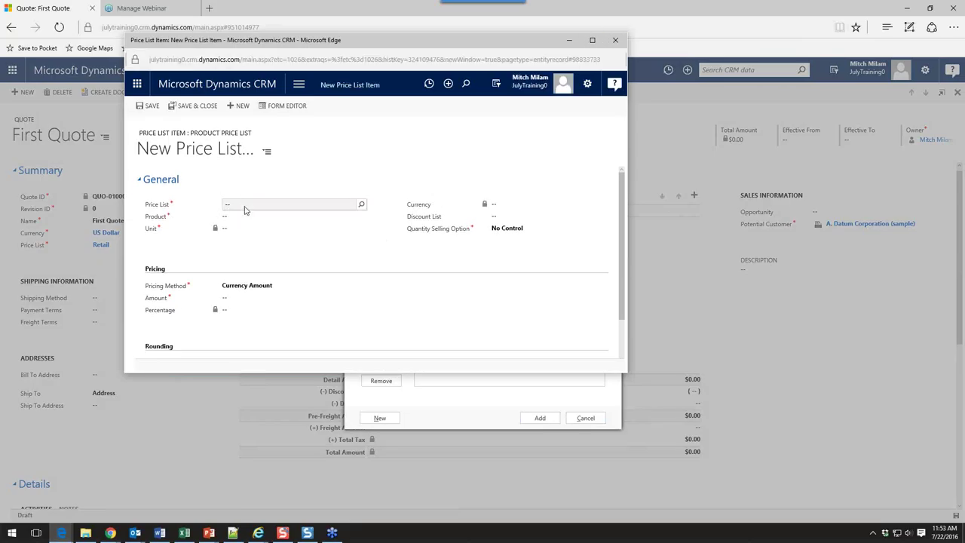
pyautogui.click(615, 40)
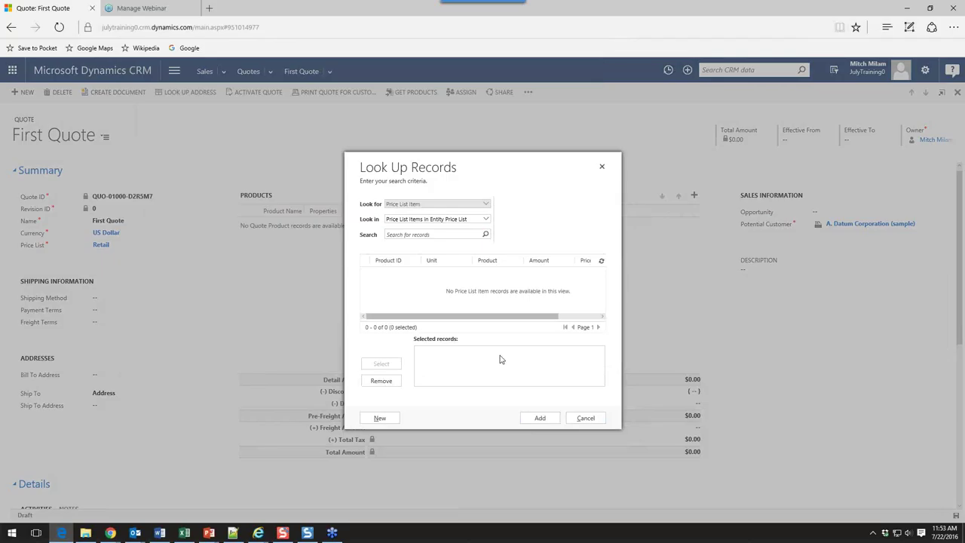
pyautogui.click(486, 219)
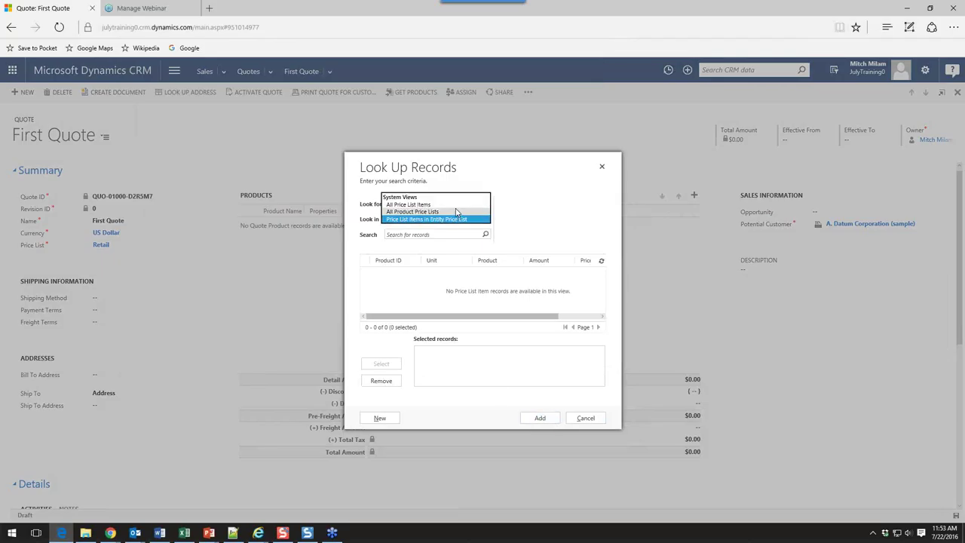
pyautogui.click(456, 206)
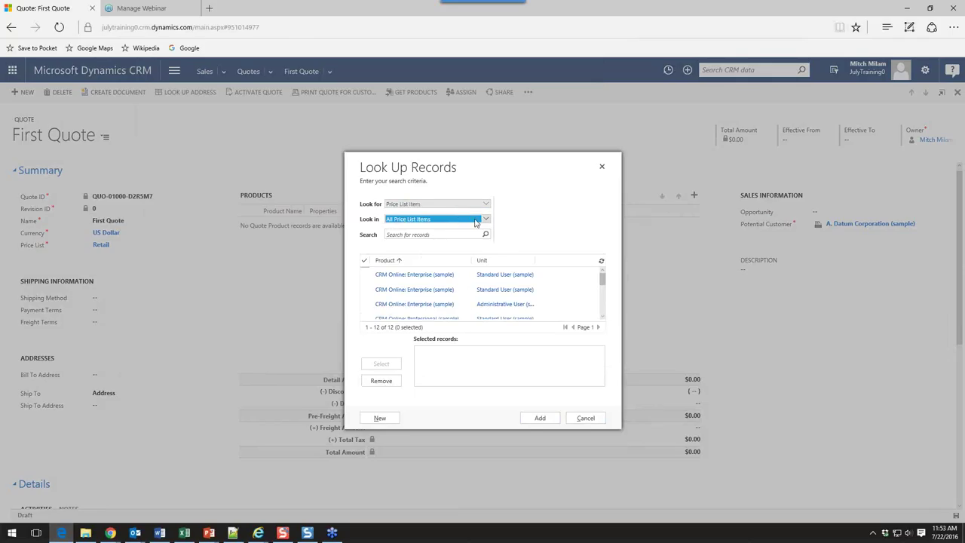
pyautogui.click(465, 276)
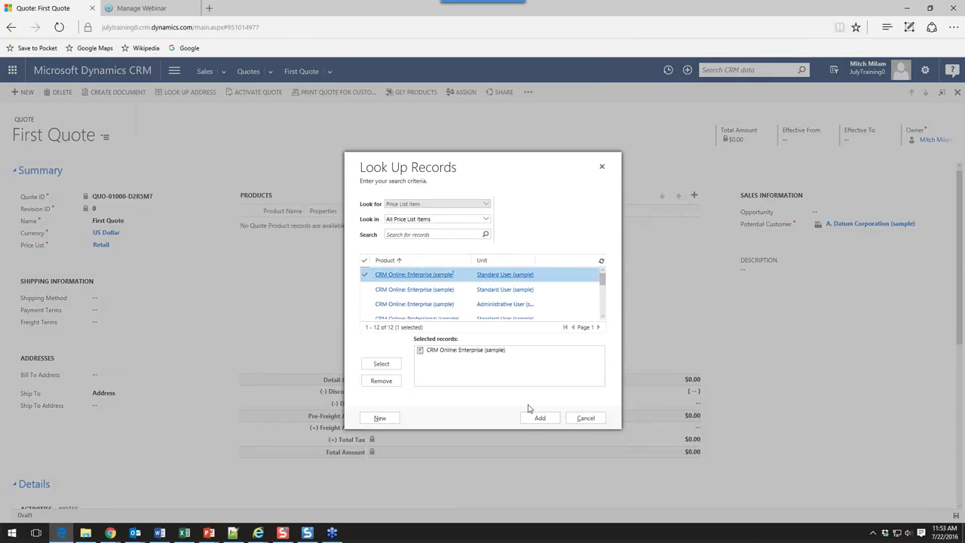
pyautogui.click(534, 415)
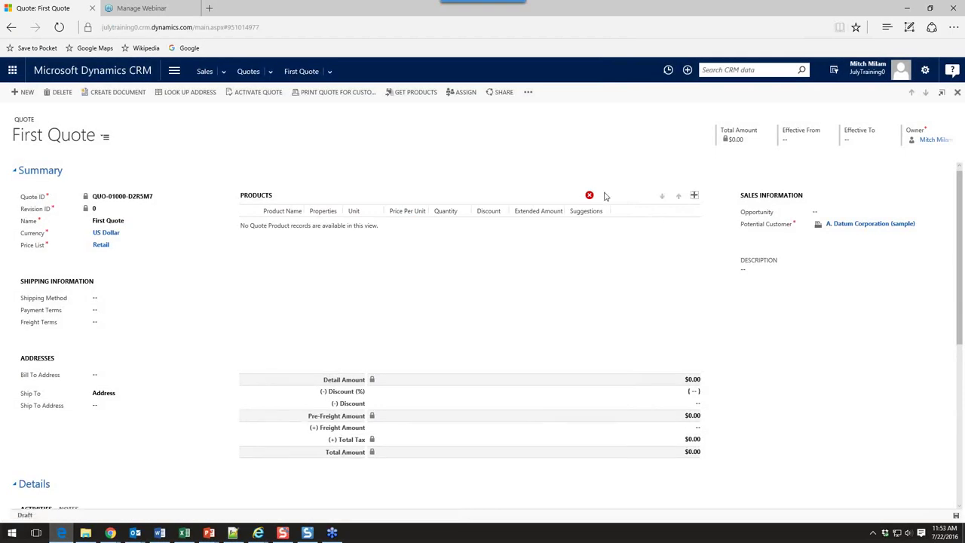
pyautogui.moveTo(594, 197)
pyautogui.click(693, 196)
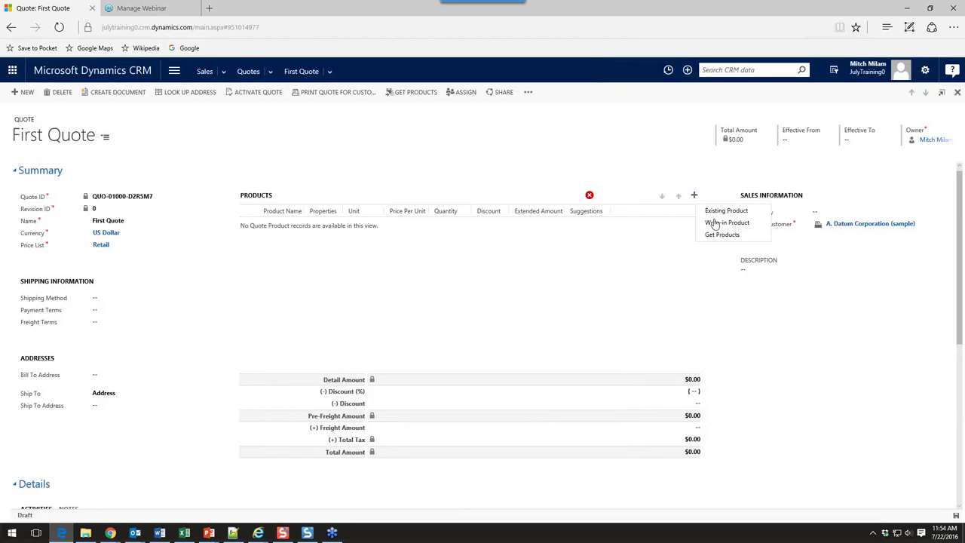
# - Leave the quote and open the A. Datum Corporation (sample) account record from the Sales accounts
pyautogui.click(174, 73)
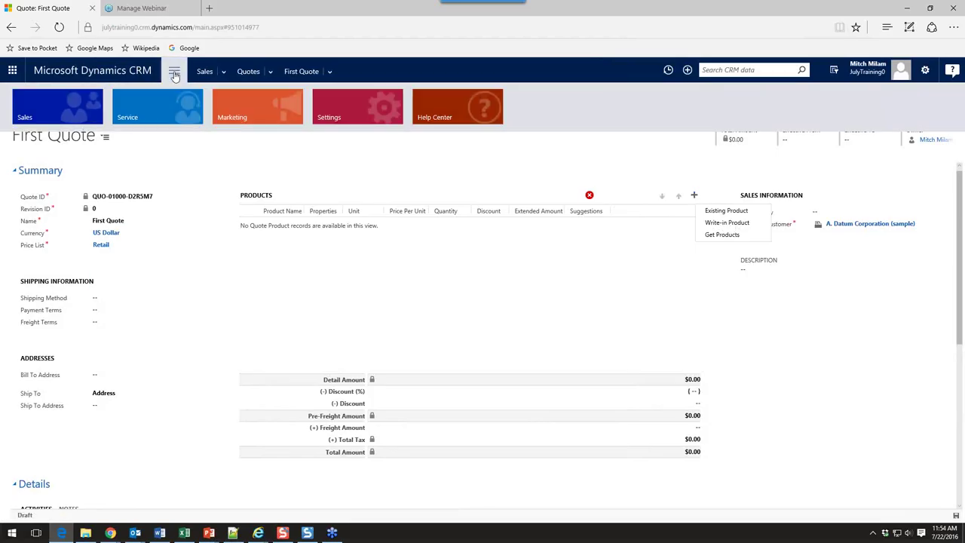
pyautogui.click(42, 99)
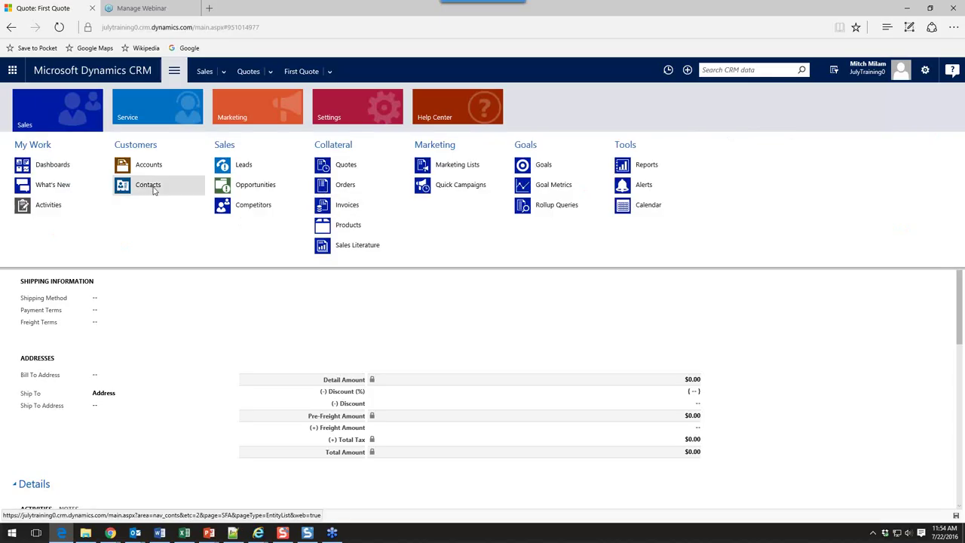
pyautogui.click(127, 163)
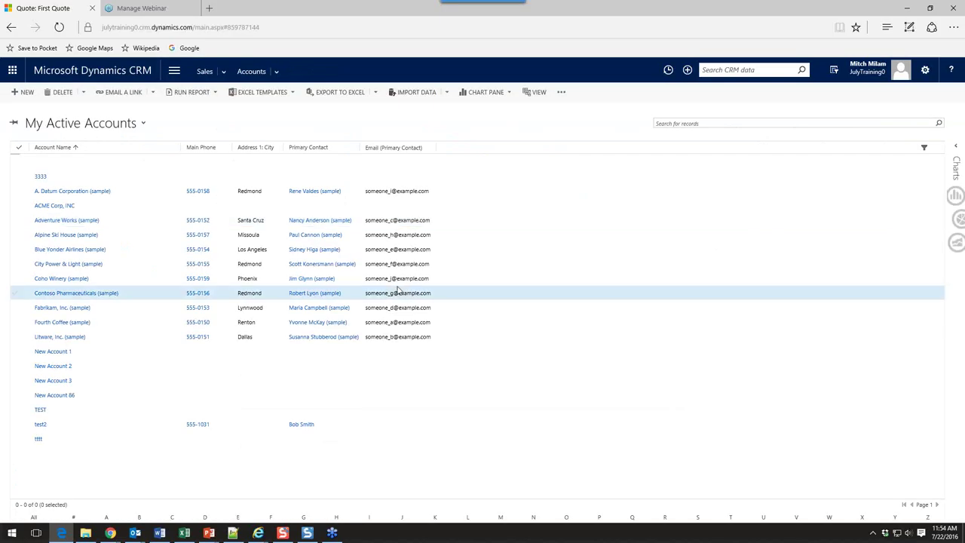
pyautogui.click(95, 193)
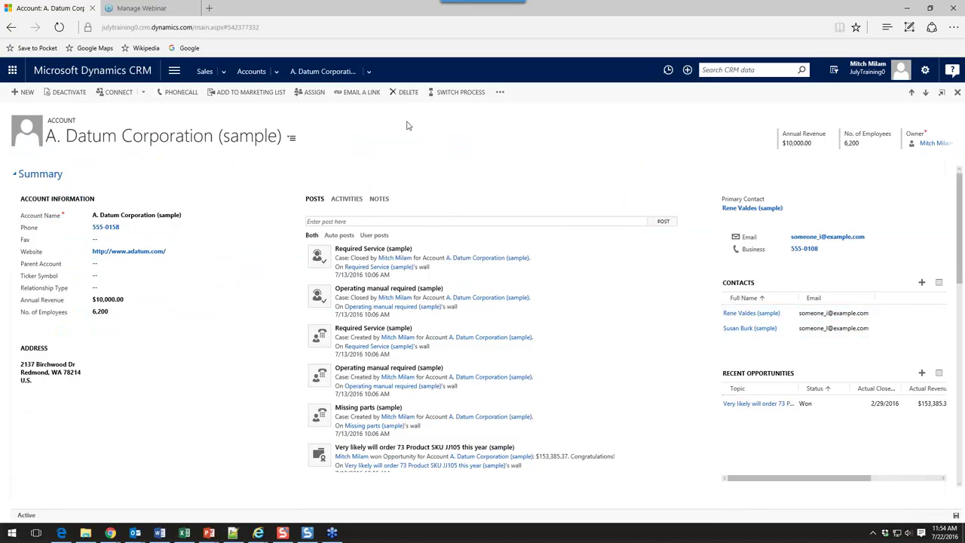
# - Create and download a Word template for the Account entity that includes the 1:N Contact relationship contact_customer_accounts
pyautogui.click(499, 94)
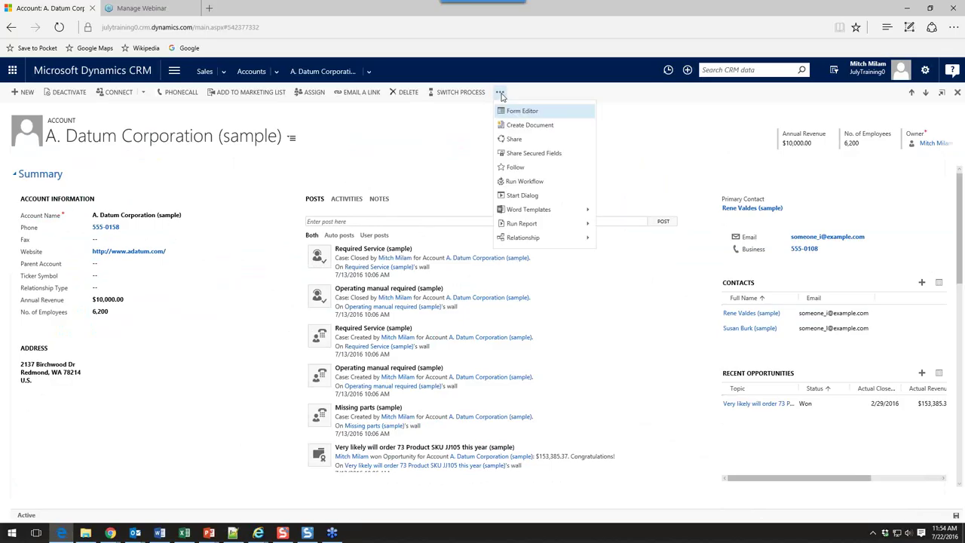
pyautogui.moveTo(549, 208)
pyautogui.click(637, 225)
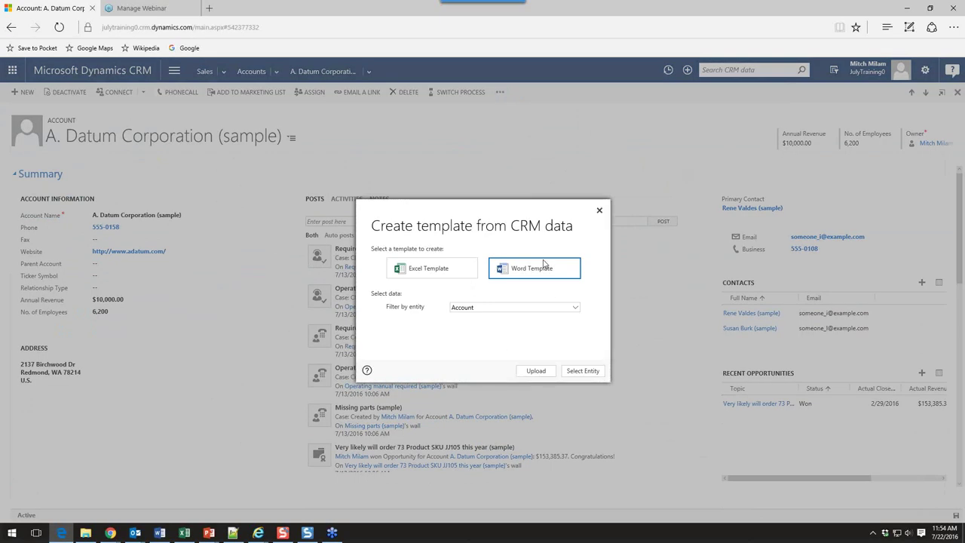
pyautogui.click(582, 373)
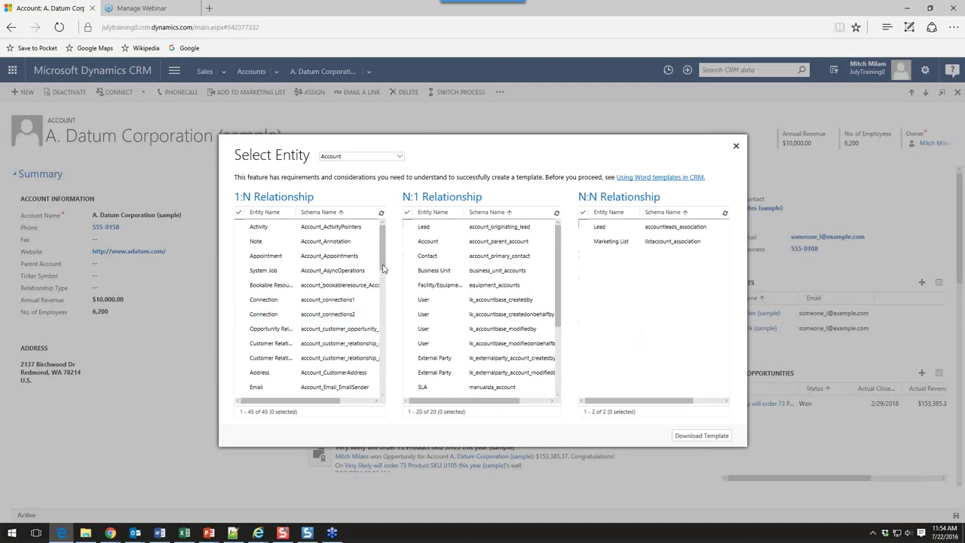
pyautogui.moveTo(382, 272); pyautogui.dragTo(384, 354)
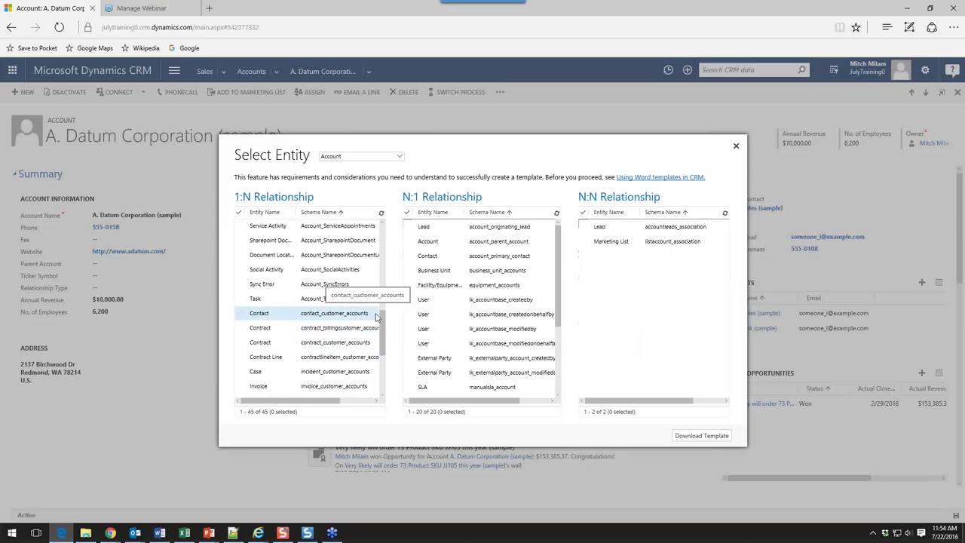
pyautogui.click(379, 317)
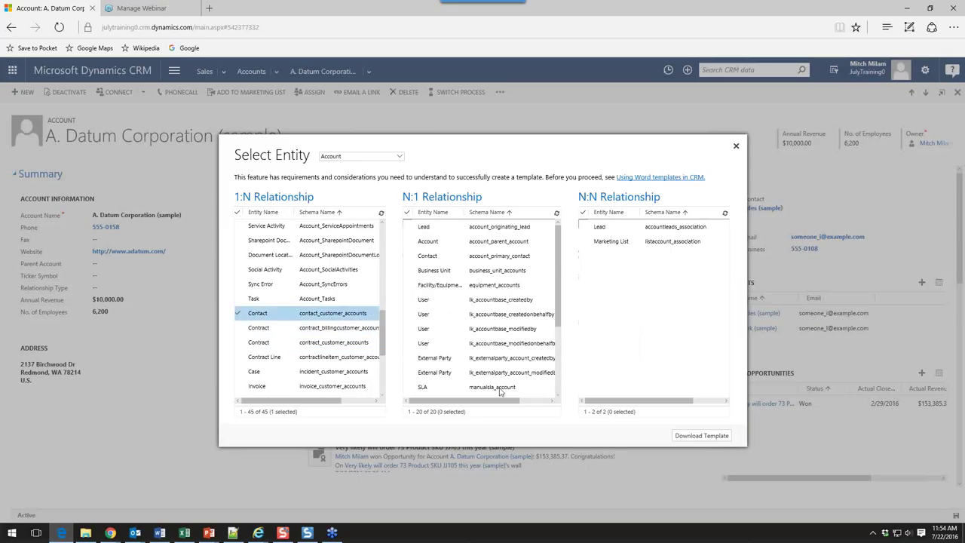
pyautogui.click(702, 436)
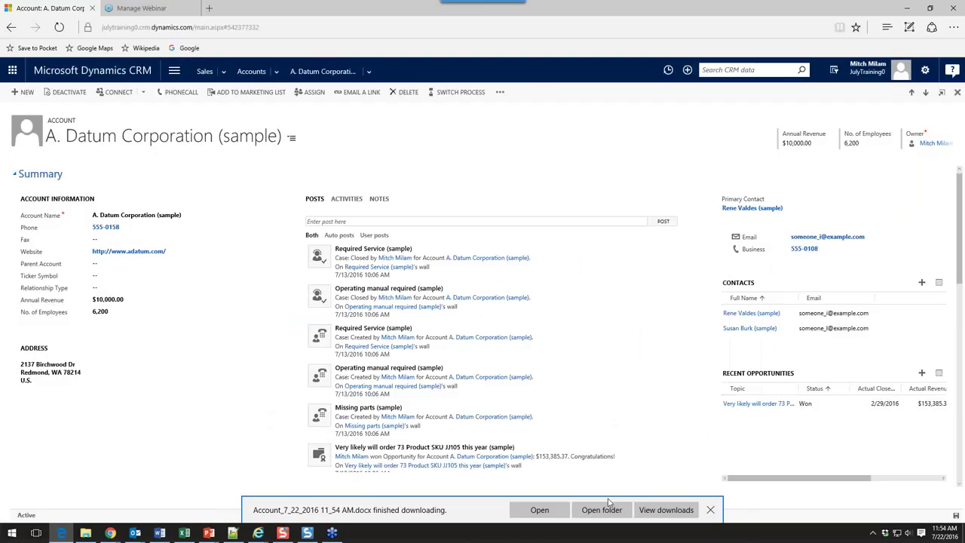
# - Open the downloaded Account template in Word for editing and expand the CRM document template's account fields for XML mapping
pyautogui.click(539, 511)
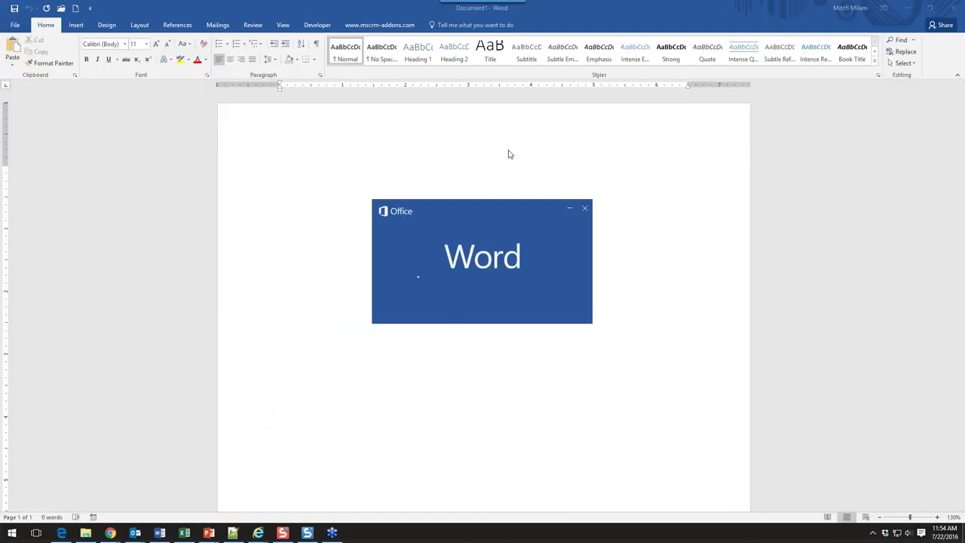
pyautogui.click(422, 44)
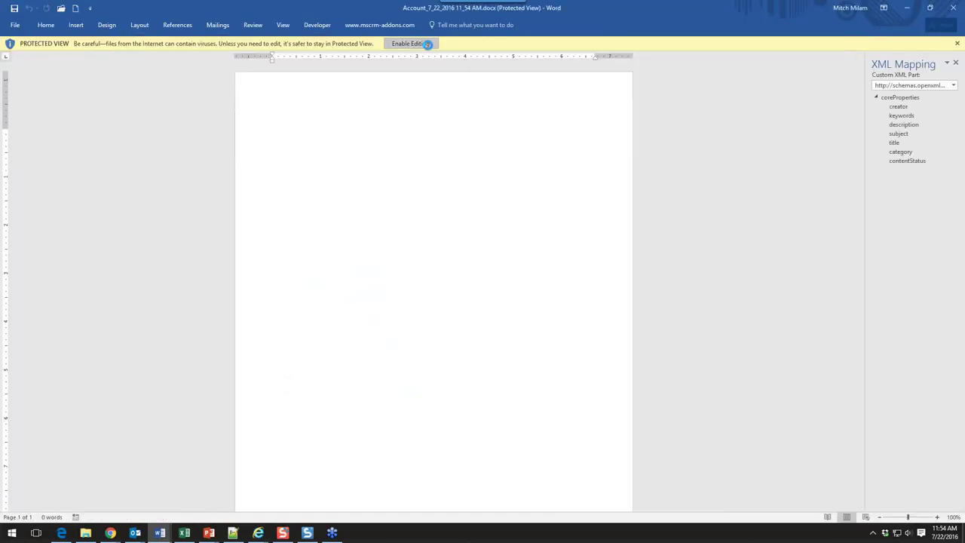
pyautogui.click(317, 25)
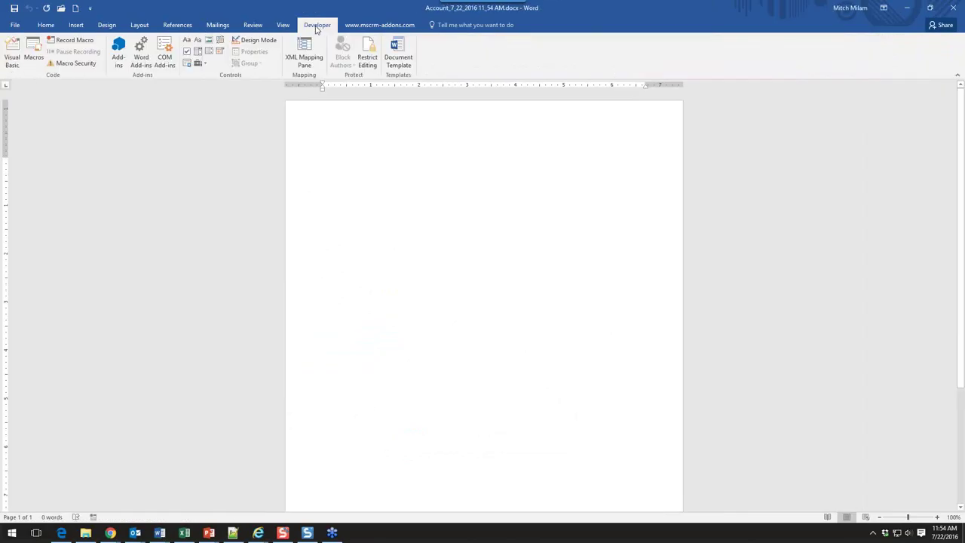
pyautogui.click(305, 61)
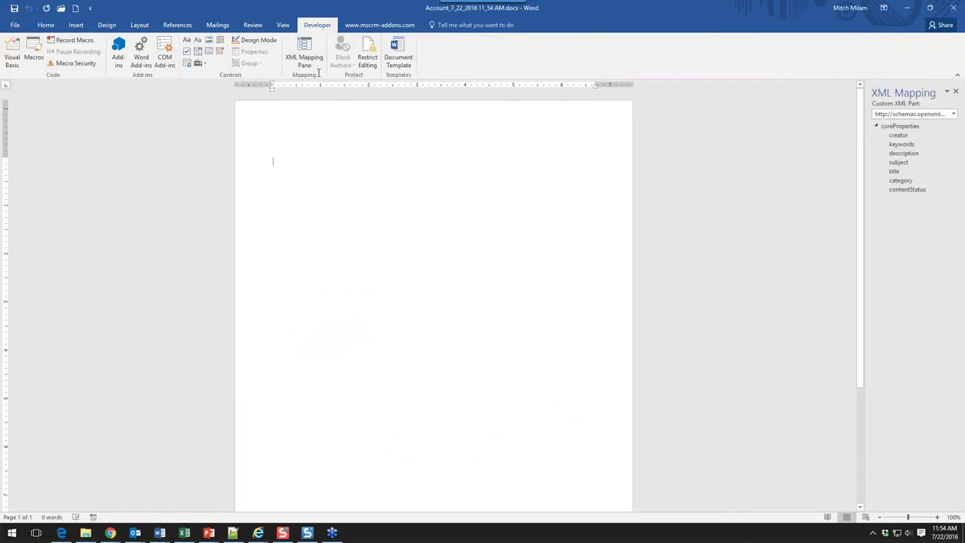
pyautogui.click(953, 114)
pyautogui.click(897, 153)
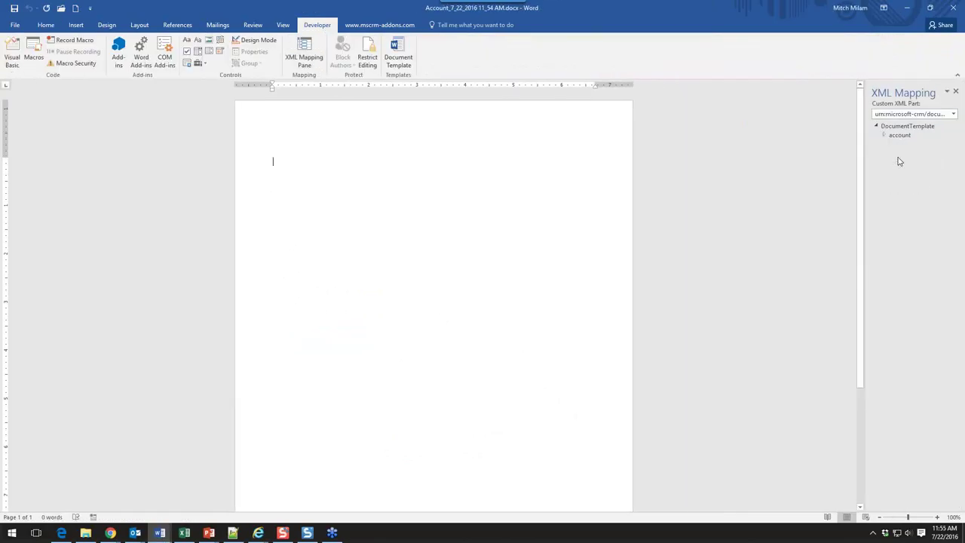
pyautogui.click(886, 135)
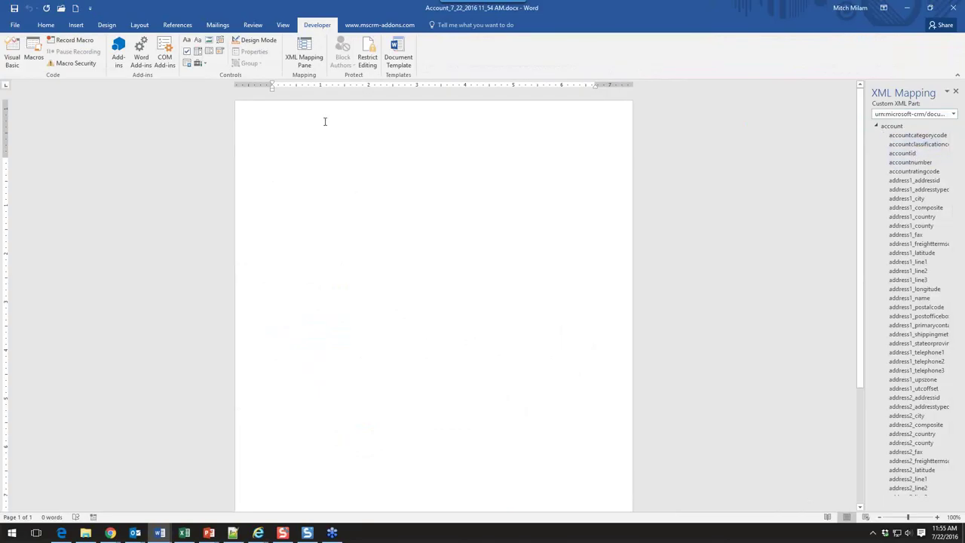
# - Add the label "Account Number:" followed by the accountnumber field as a plain text content control
pyautogui.write('Account')
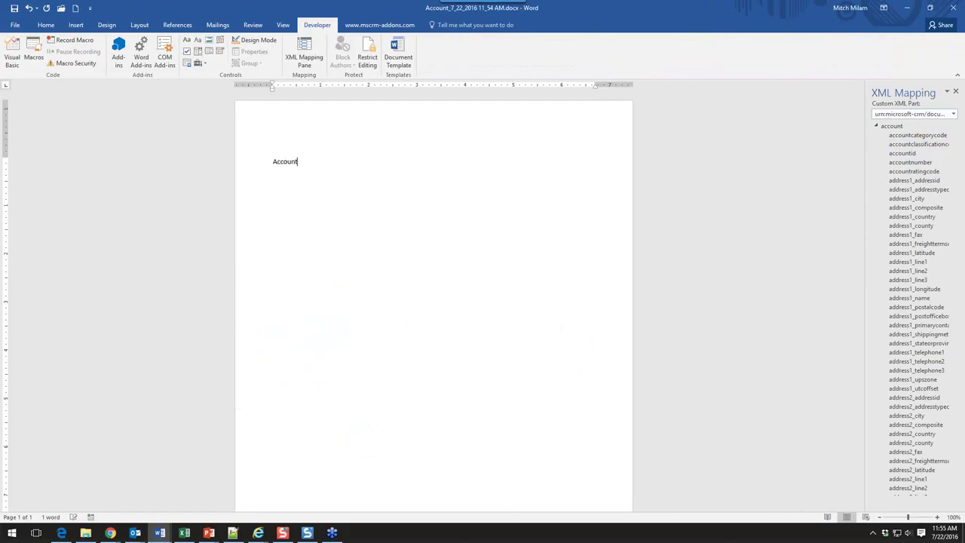
pyautogui.write(' Nuymb')
pyautogui.write('mbe')
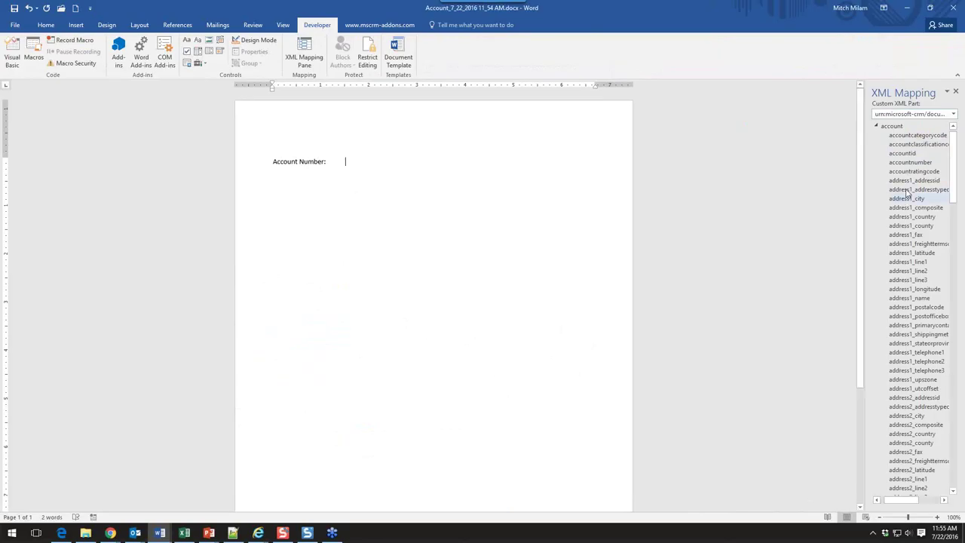
pyautogui.rightClick(916, 163)
pyautogui.moveTo(904, 171)
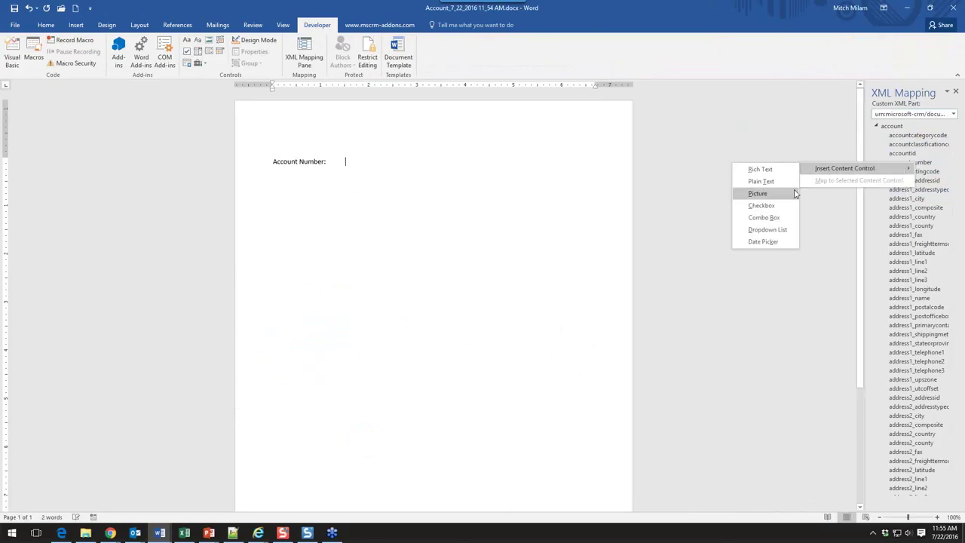
pyautogui.click(786, 181)
# - Add the label "Account Name:" on a new line, followed by the account's name field as a plain text content control
pyautogui.press('Return')
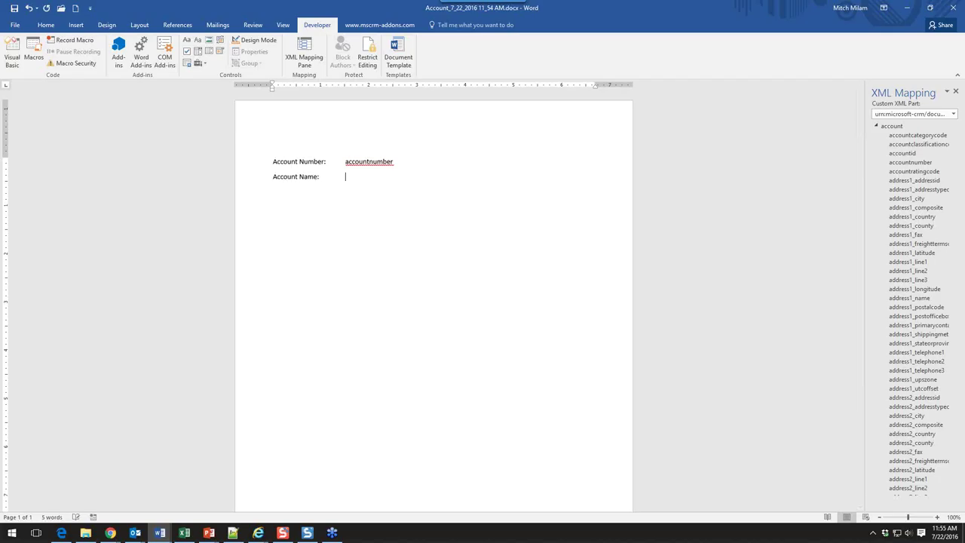
pyautogui.scroll(-20, 912, 302)
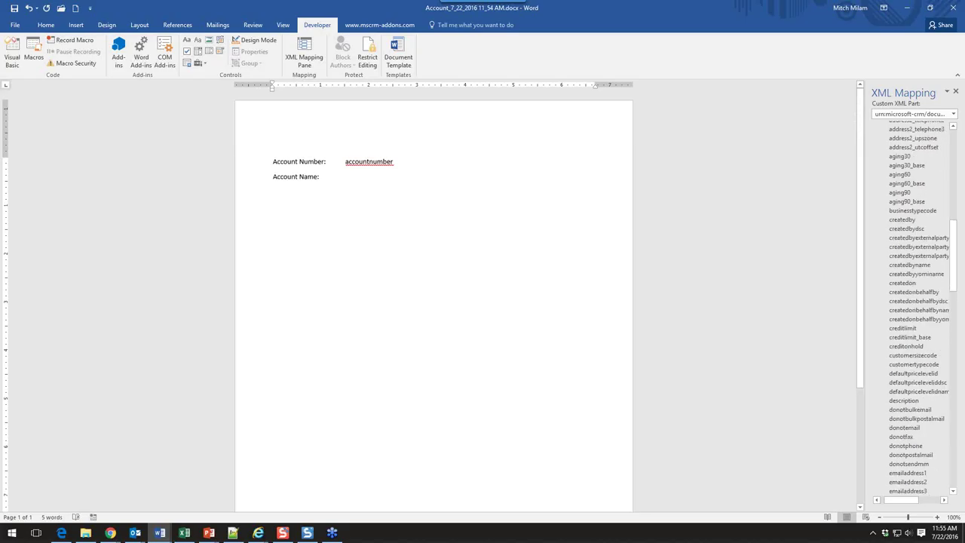
pyautogui.scroll(-8, 912, 301)
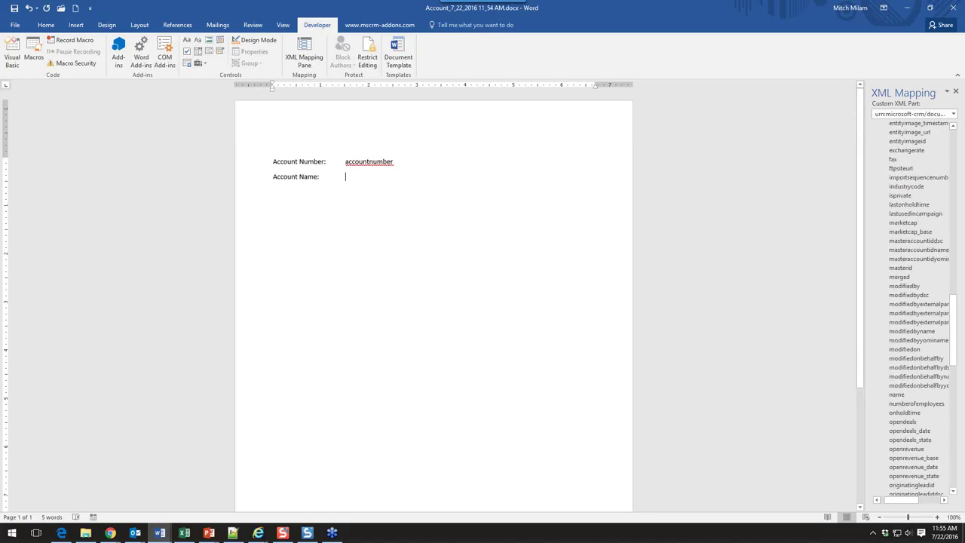
pyautogui.rightClick(902, 395)
pyautogui.moveTo(872, 405)
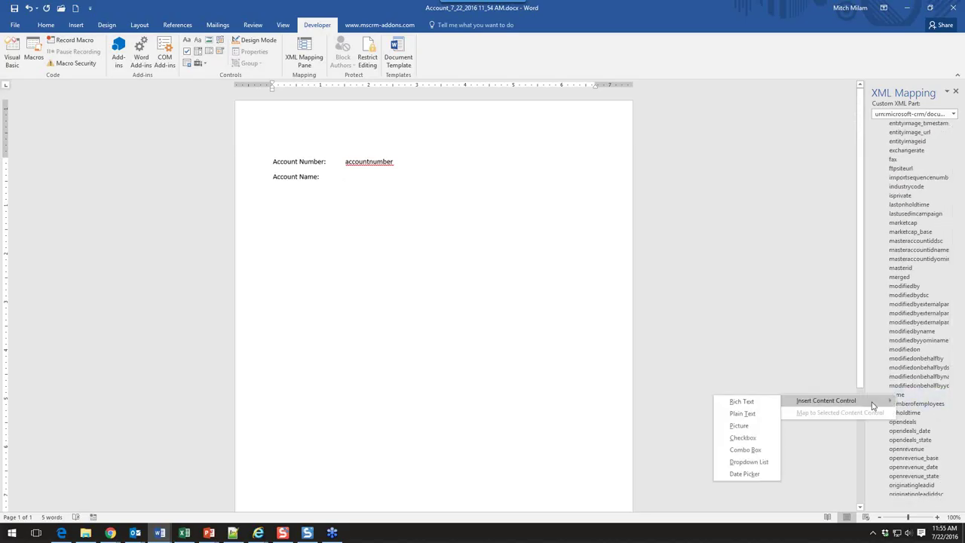
pyautogui.click(742, 413)
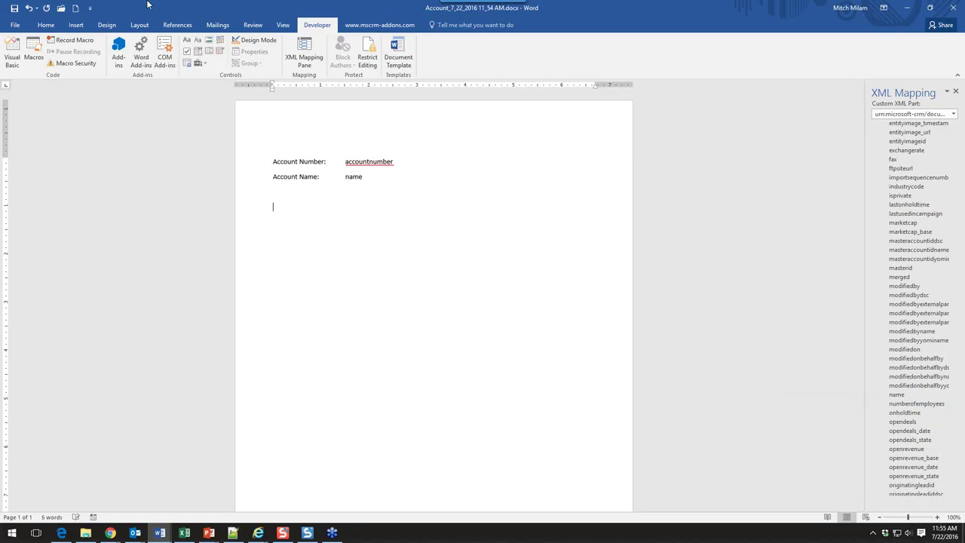
# - Add the heading "Contacts:" below the account fields and insert a 3x3 table under it
pyautogui.write('ntacts:')
pyautogui.click(76, 25)
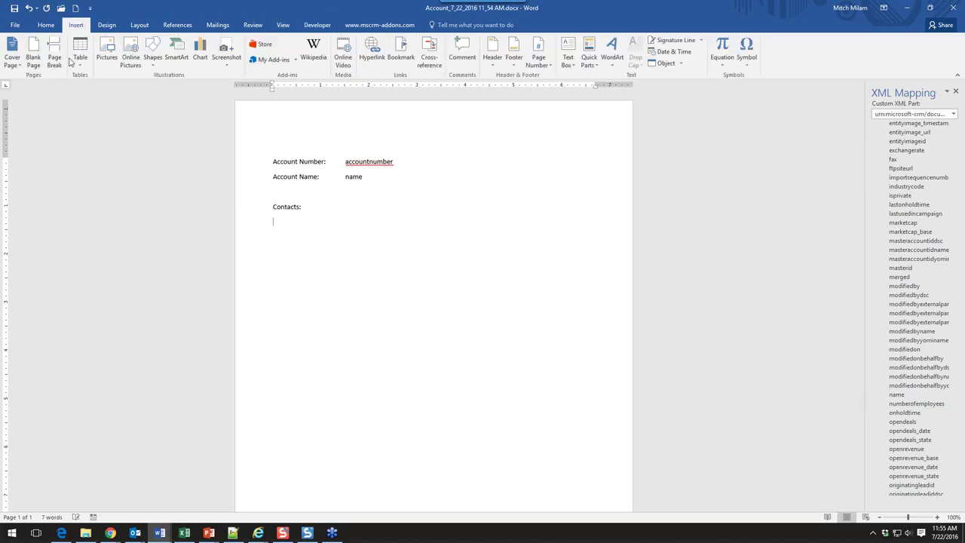
pyautogui.click(80, 54)
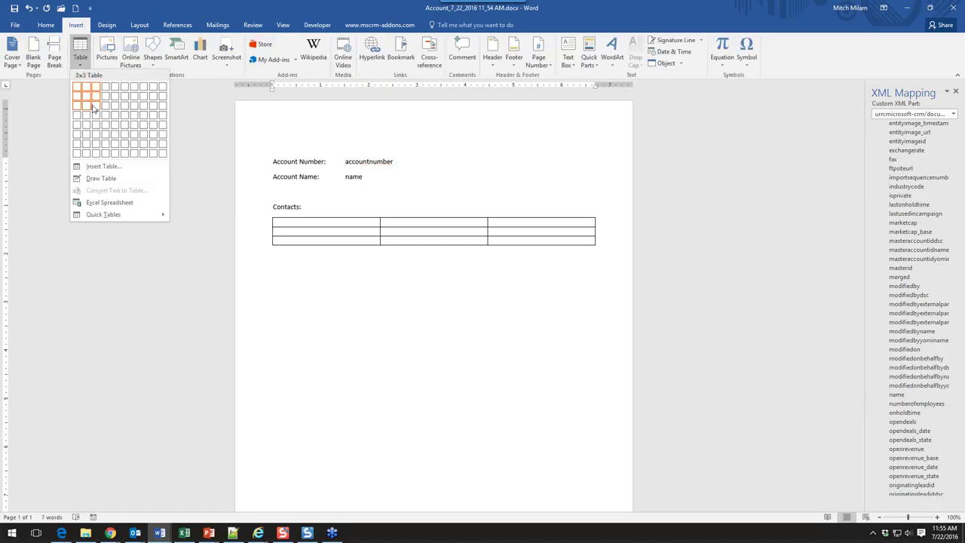
pyautogui.click(94, 109)
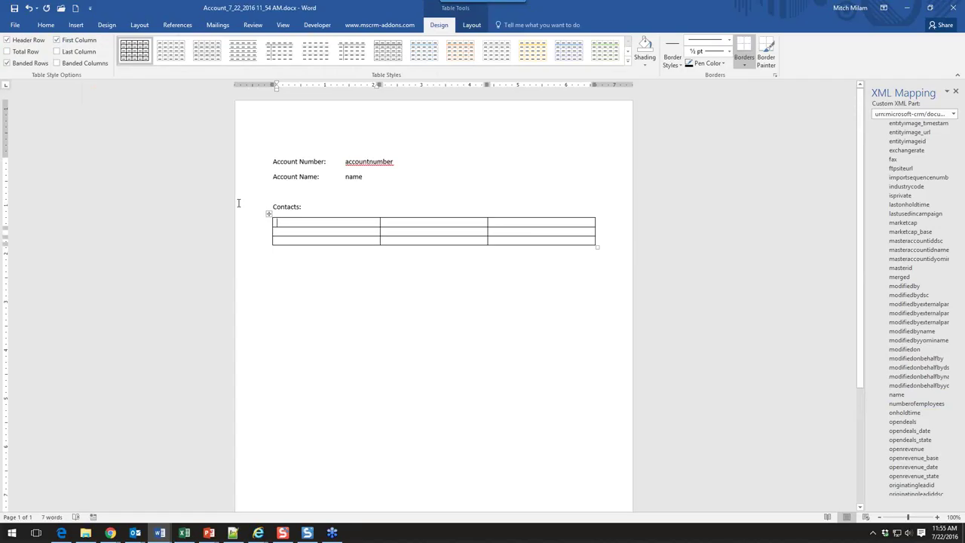
# - Fill the table's header row with Name, Email and Phone, and apply a banded blue table style with a solid blue header
pyautogui.write('Name')
pyautogui.press('Tab')
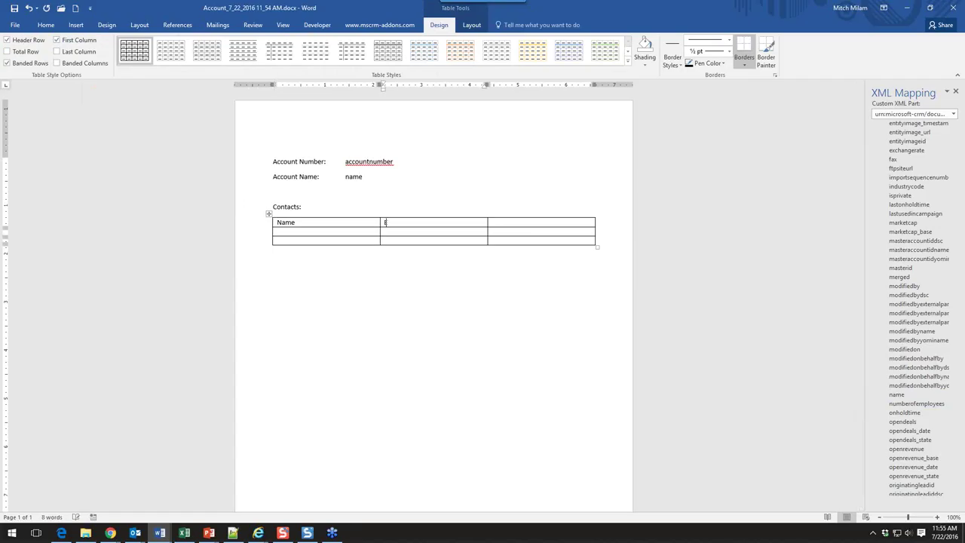
pyautogui.write('Email')
pyautogui.press('Tab')
pyautogui.write('Pho')
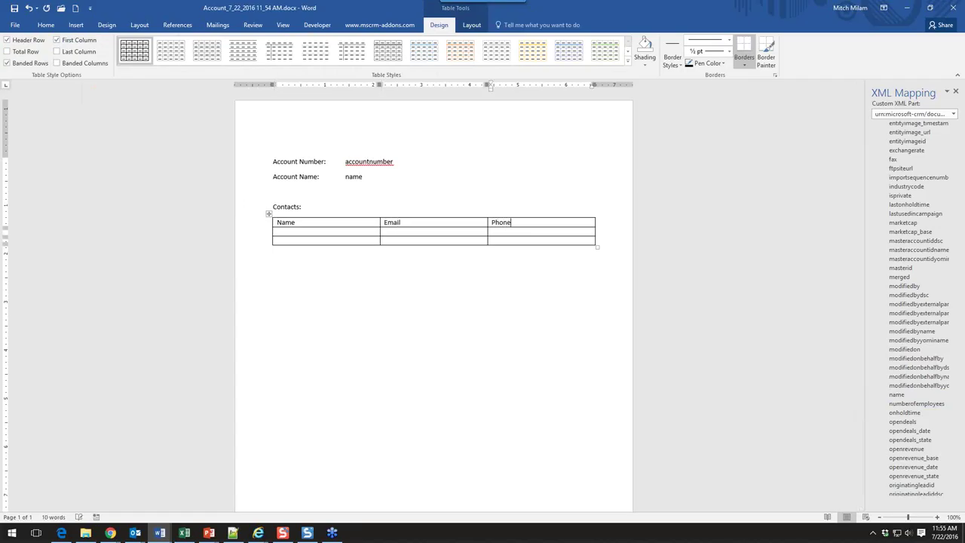
pyautogui.click(631, 64)
pyautogui.click(497, 150)
# - Expand the contact_customer_accounts relationship and insert its fullname field as a plain text content control in the cell under Name
pyautogui.click(332, 233)
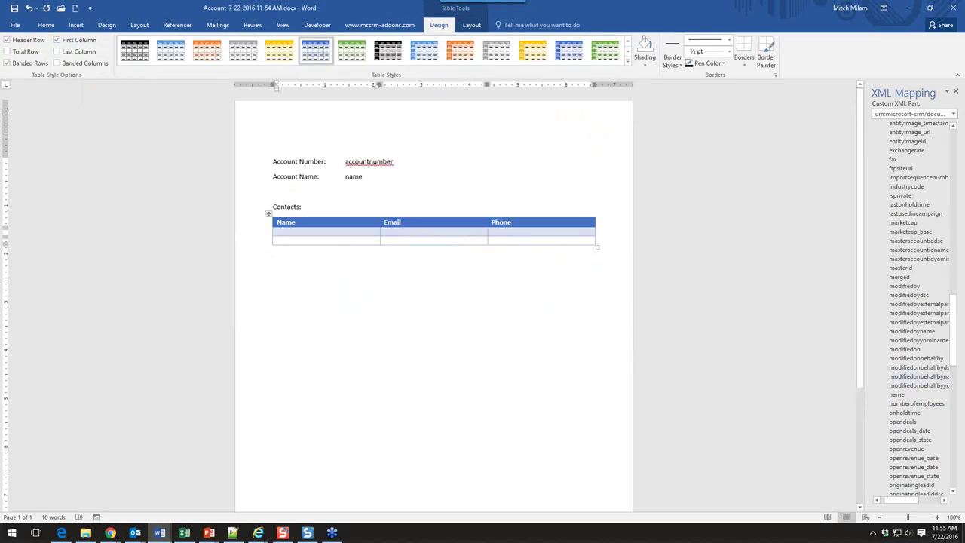
pyautogui.scroll(-10, 912, 190)
pyautogui.scroll(-14, 913, 190)
pyautogui.scroll(-1, 816, 434)
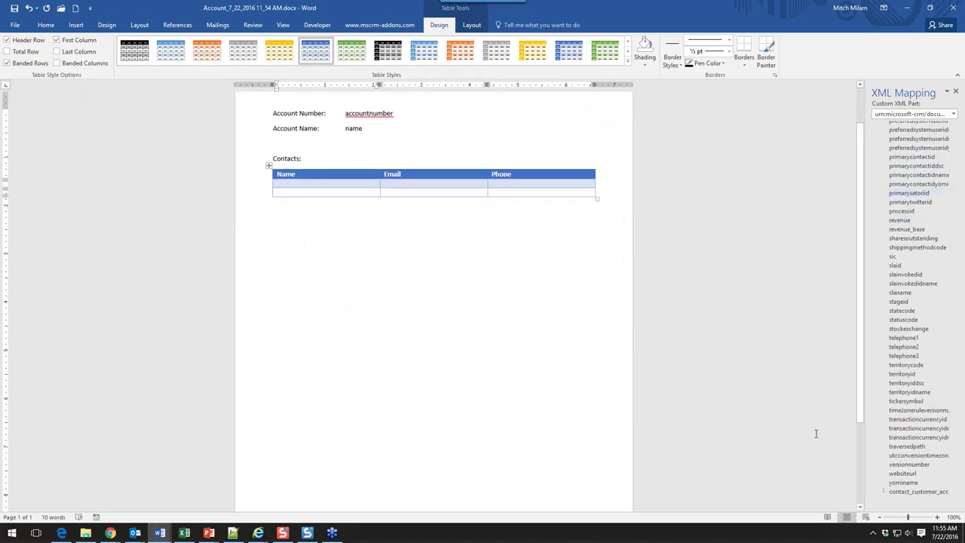
pyautogui.click(883, 491)
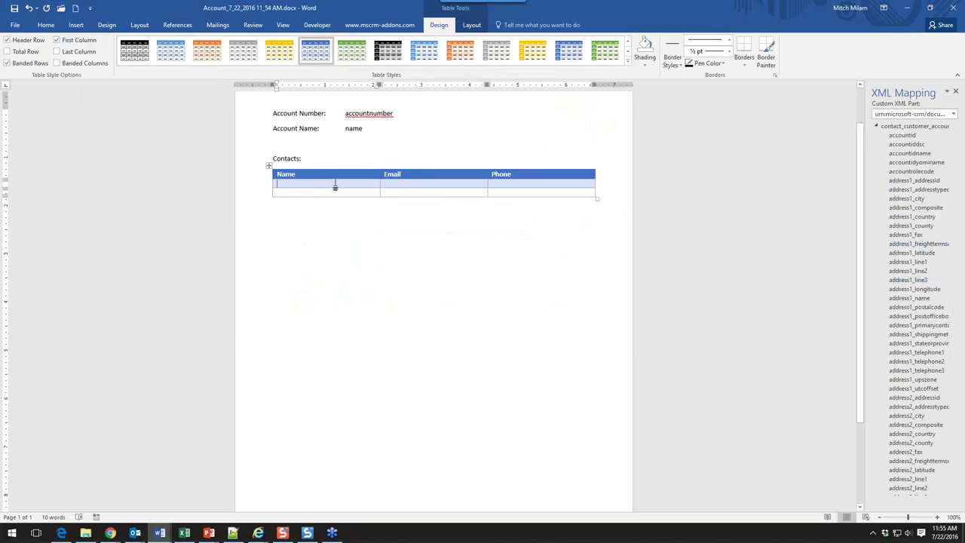
pyautogui.moveTo(949, 300); pyautogui.dragTo(954, 405)
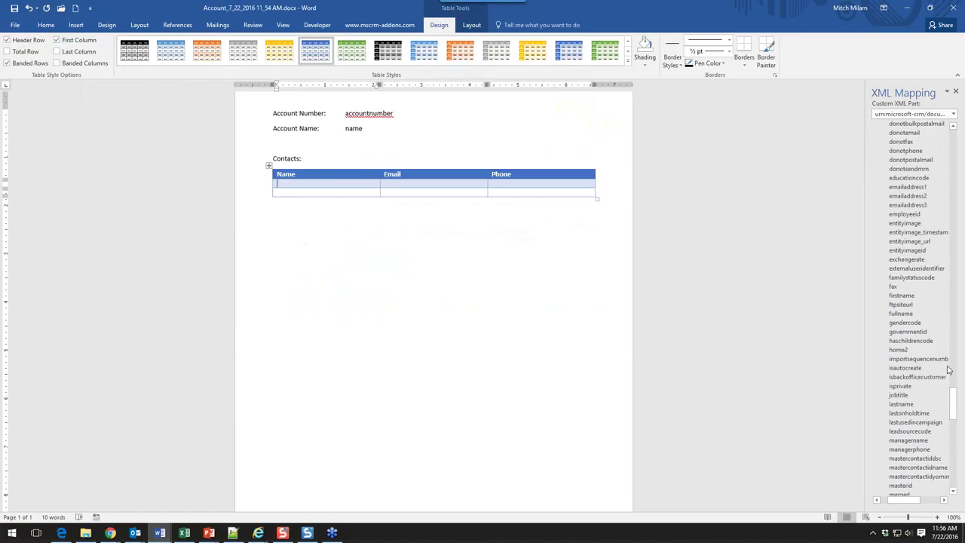
pyautogui.rightClick(908, 320)
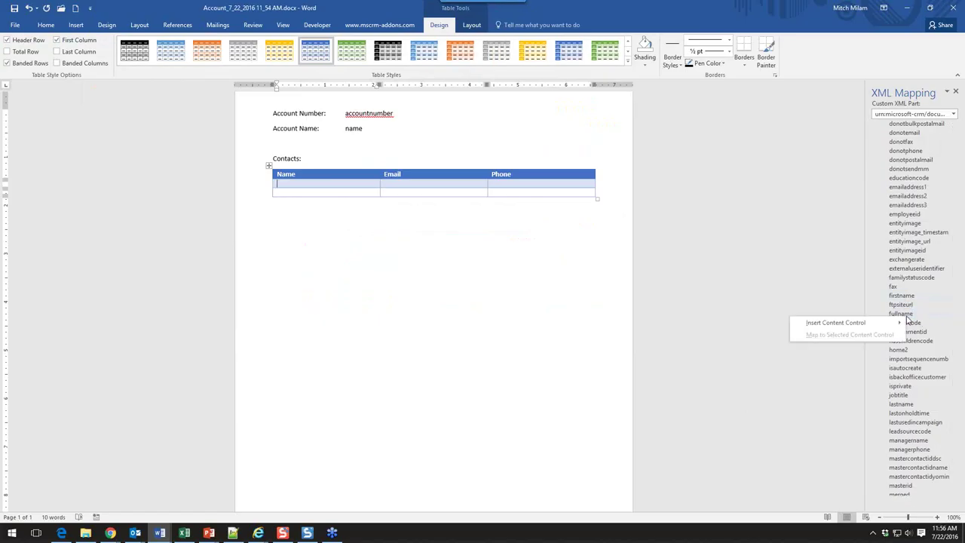
pyautogui.moveTo(882, 324)
pyautogui.click(746, 334)
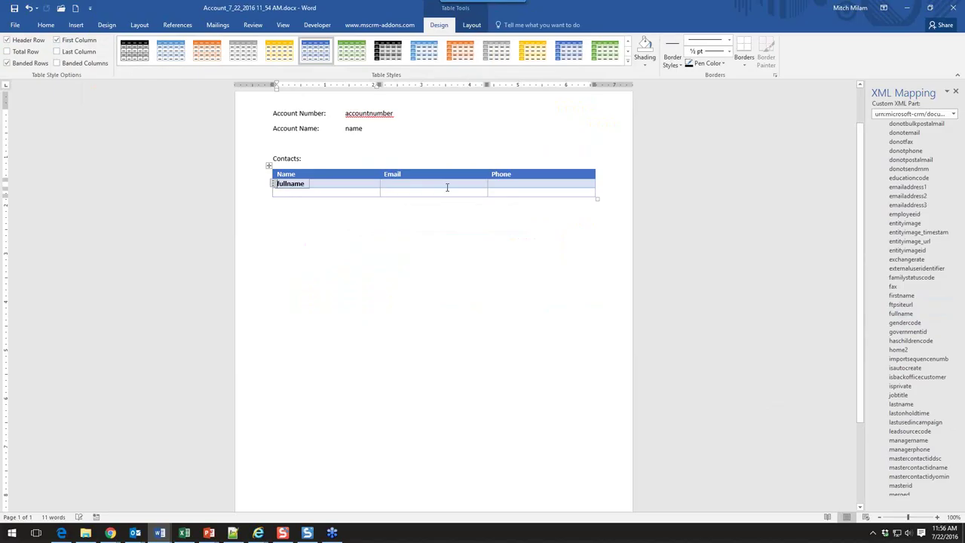
# - Insert the contact's emailaddress1 field as a plain text content control in the cell under Email
pyautogui.rightClick(928, 194)
pyautogui.moveTo(908, 199)
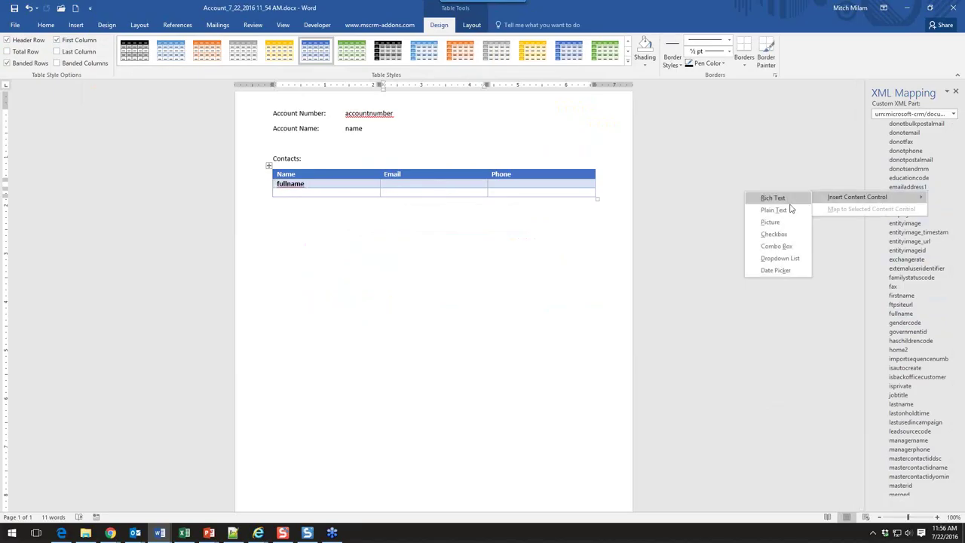
pyautogui.click(774, 209)
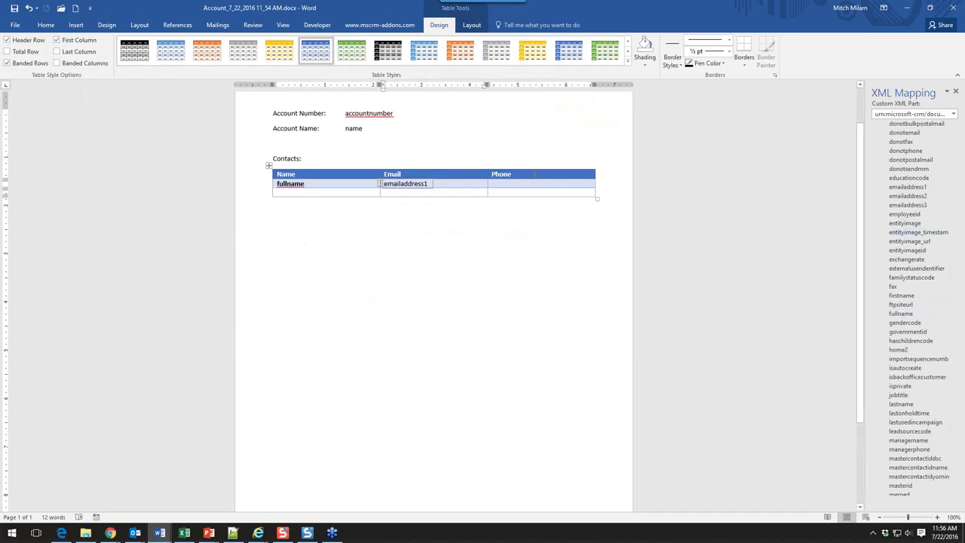
# - Insert the contact's telephone1 field as a plain text content control in the cell under Phone
pyautogui.click(522, 184)
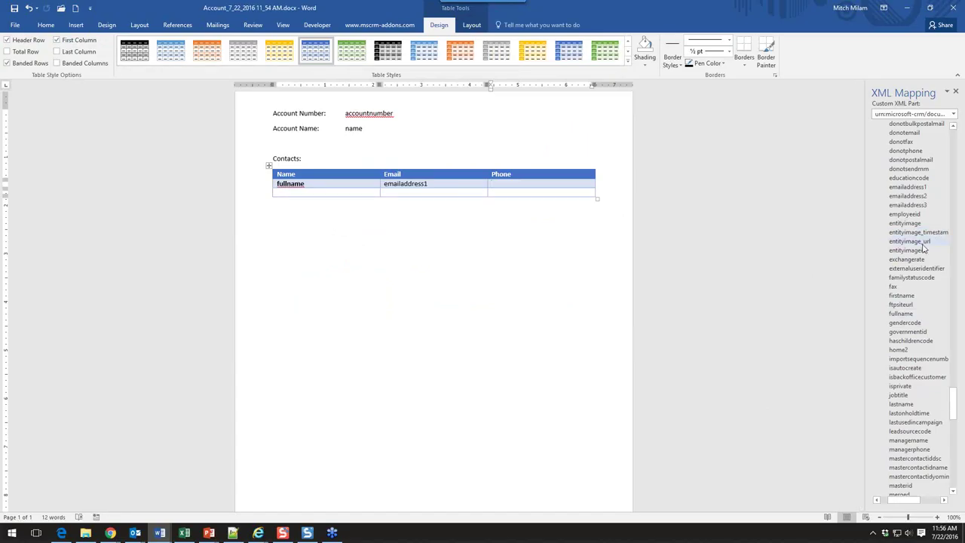
pyautogui.scroll(10, 923, 249)
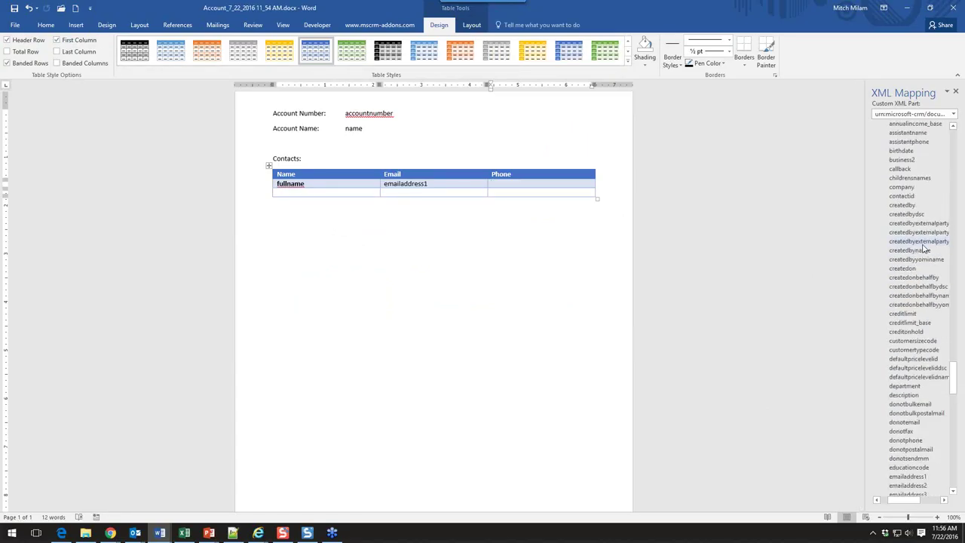
pyautogui.scroll(-1, 922, 249)
pyautogui.scroll(3, 923, 249)
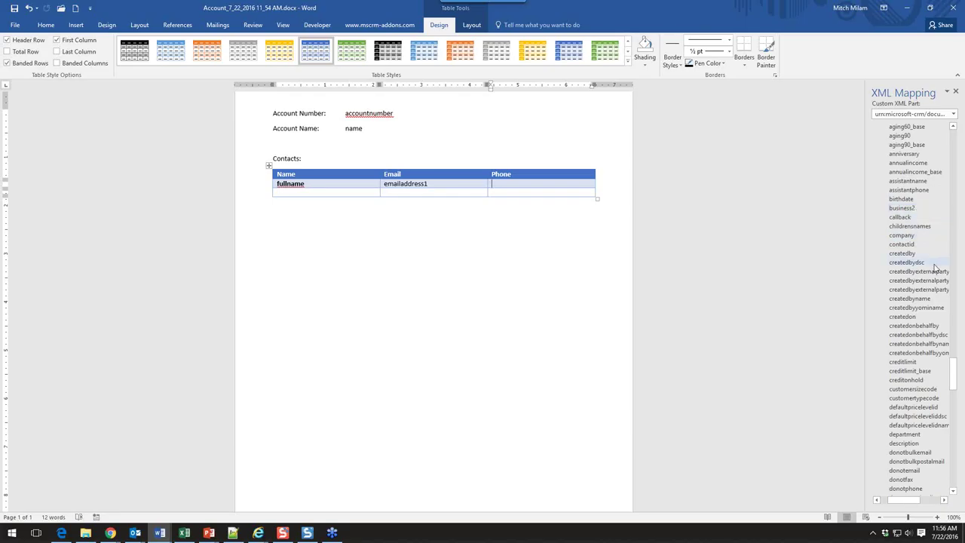
pyautogui.scroll(-10, 935, 266)
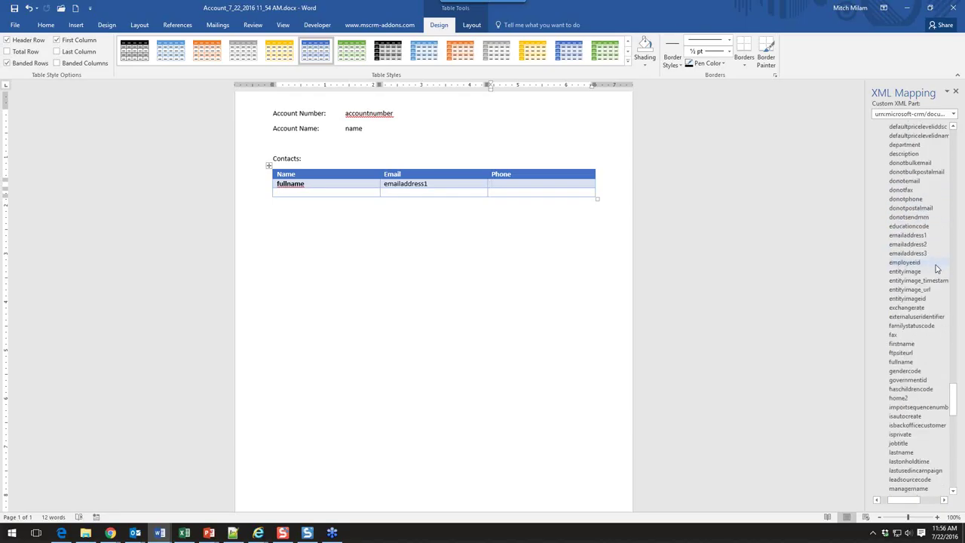
pyautogui.scroll(-10, 936, 268)
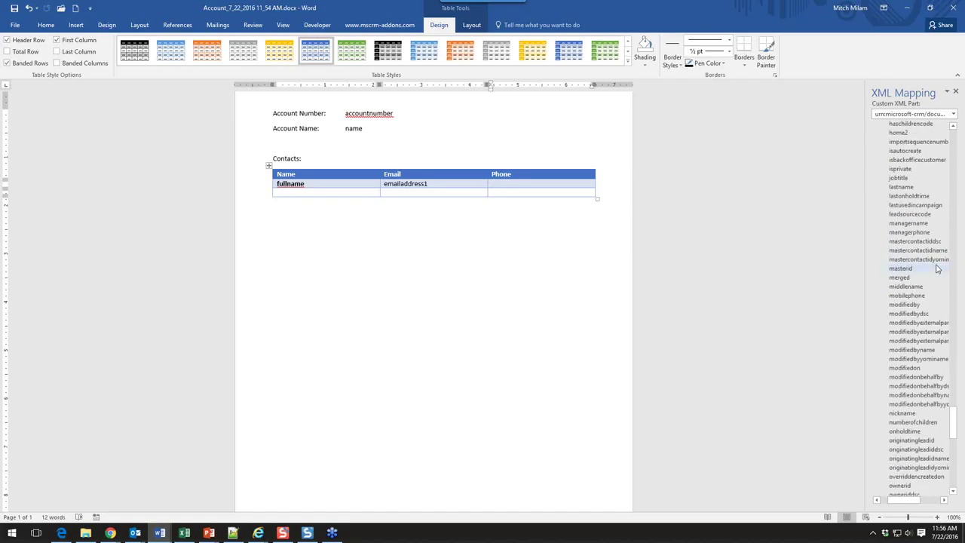
pyautogui.scroll(-2, 937, 268)
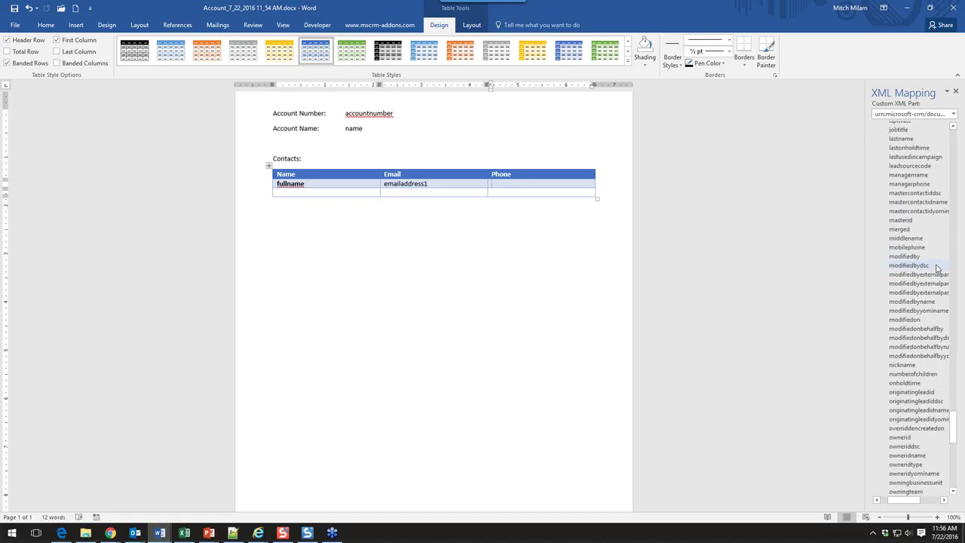
pyautogui.scroll(-13, 937, 268)
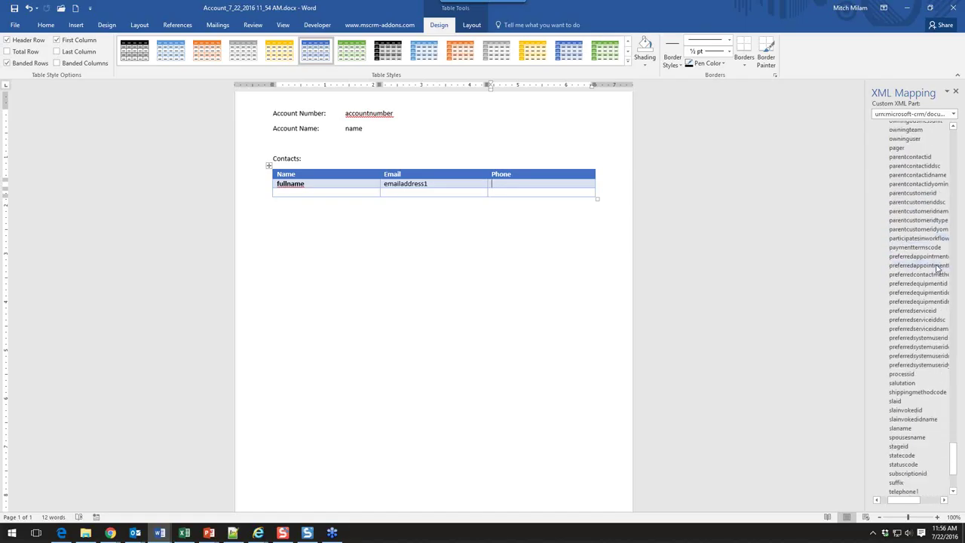
pyautogui.scroll(4, 939, 269)
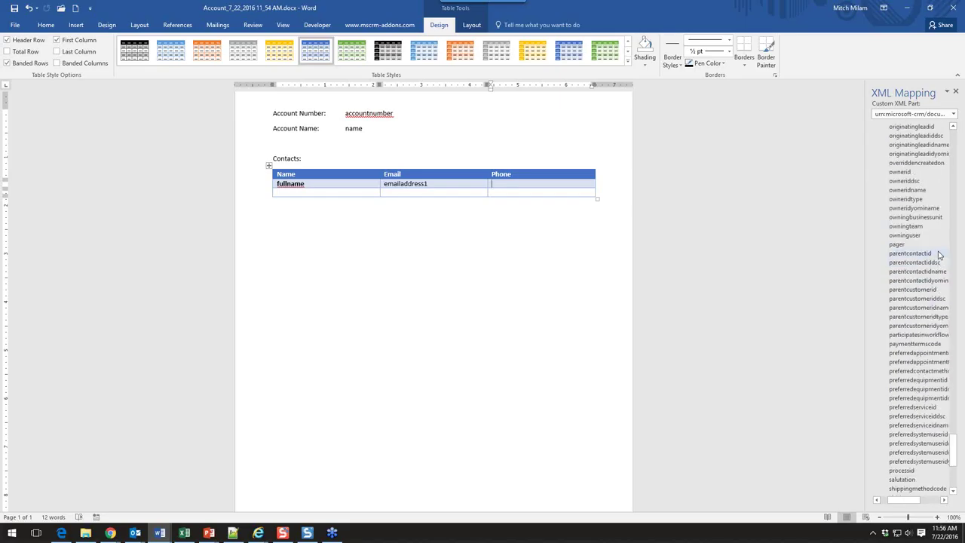
pyautogui.scroll(4, 937, 254)
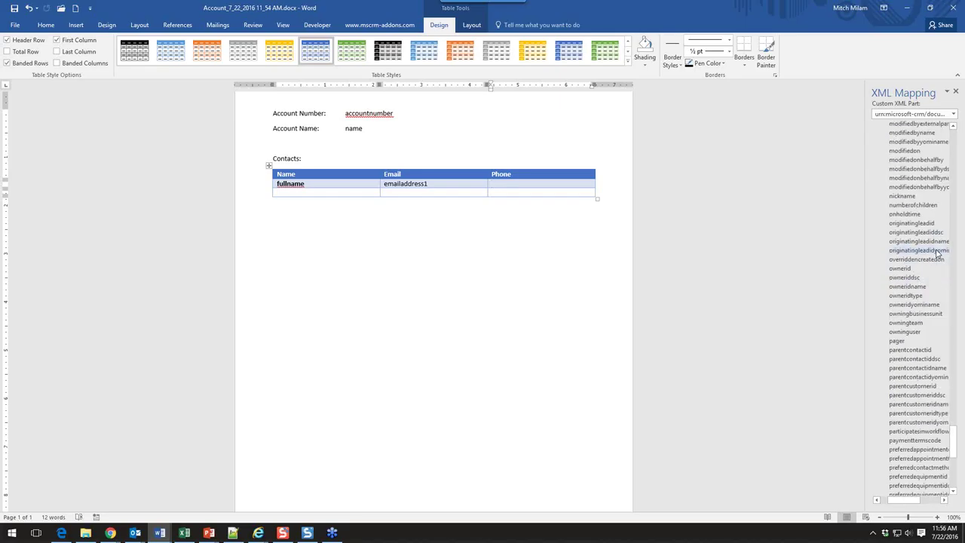
pyautogui.scroll(-12, 927, 316)
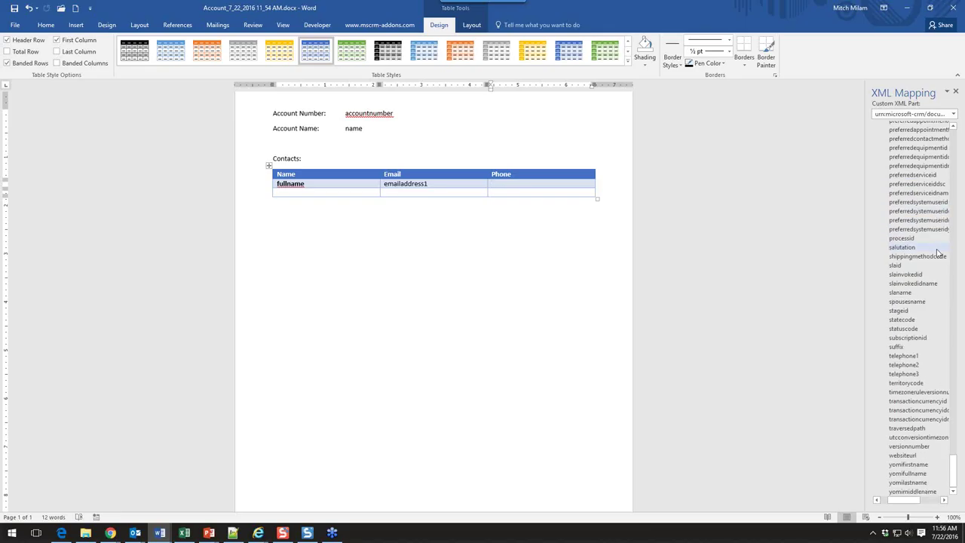
pyautogui.rightClick(902, 359)
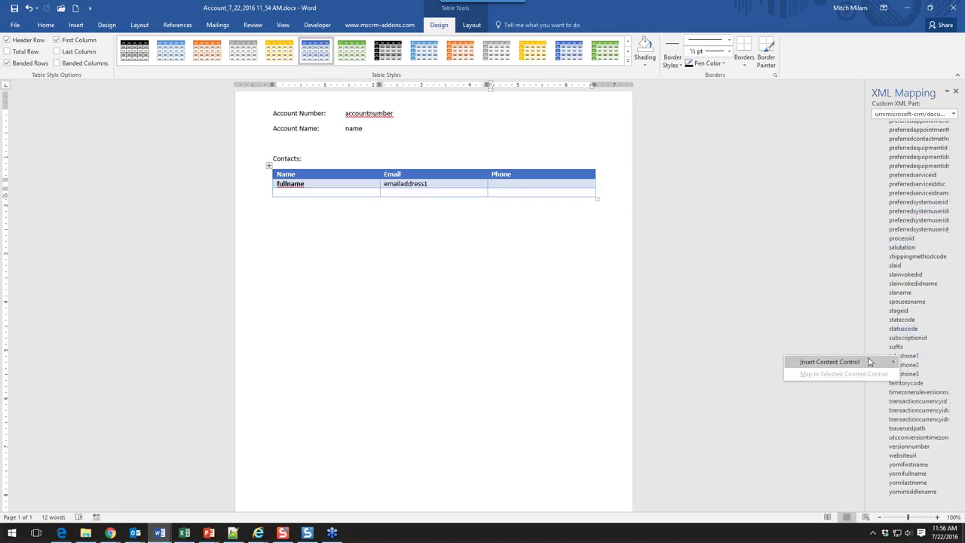
pyautogui.moveTo(836, 360)
pyautogui.click(756, 377)
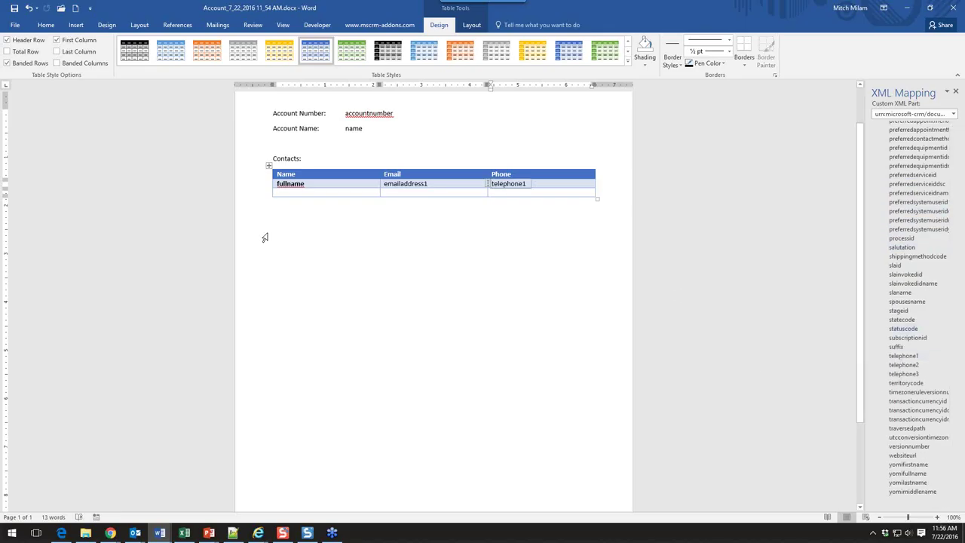
# - Insert the contact_customer_accounts relationship as a repeating content control around the table row holding fullname, emailaddress1 and telephone1
pyautogui.click(472, 25)
pyautogui.click(13, 61)
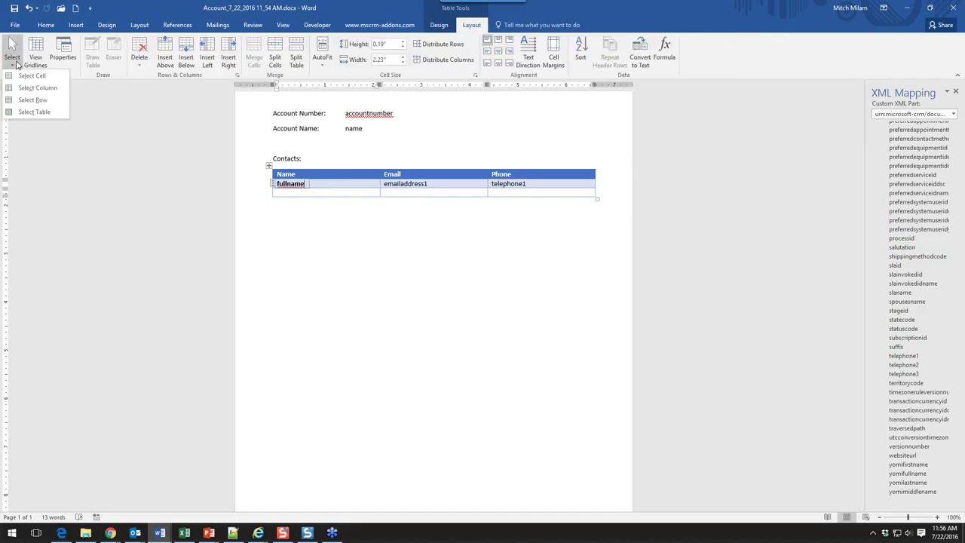
pyautogui.click(26, 103)
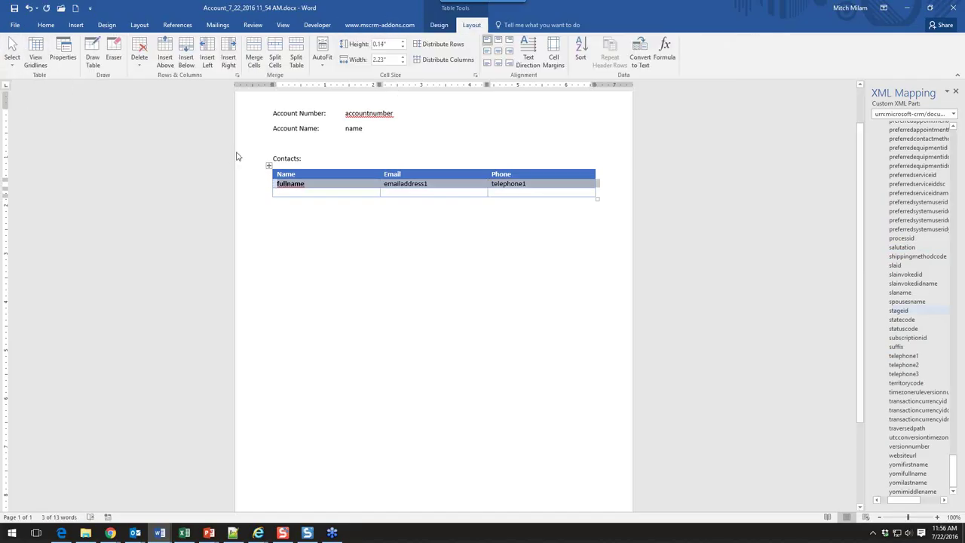
pyautogui.scroll(15, 902, 312)
pyautogui.scroll(20, 902, 311)
pyautogui.scroll(20, 902, 312)
pyautogui.scroll(4, 902, 311)
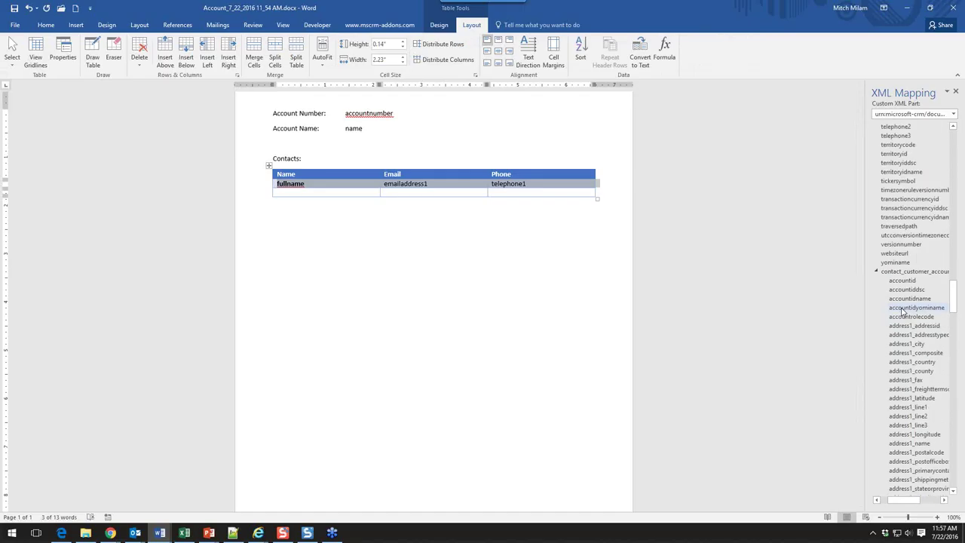
pyautogui.rightClick(913, 276)
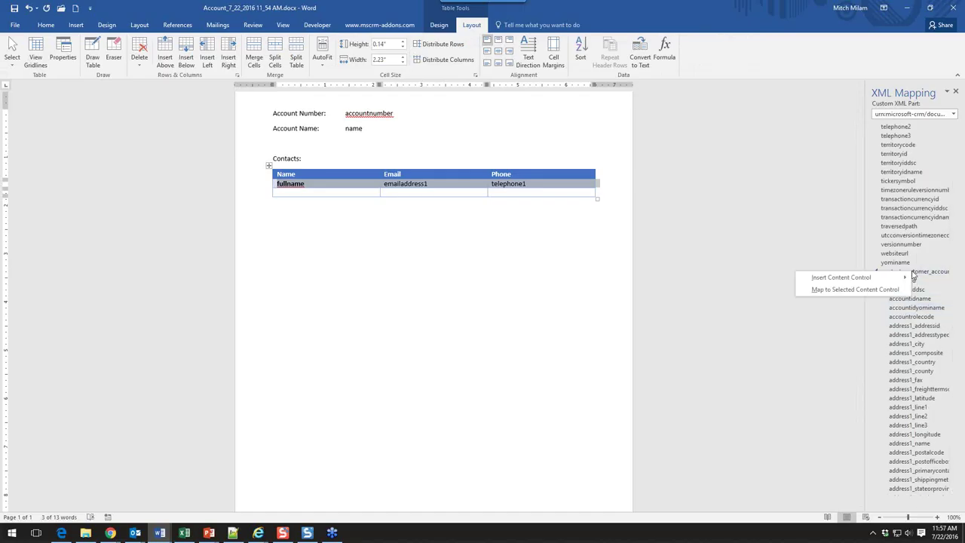
pyautogui.moveTo(903, 274)
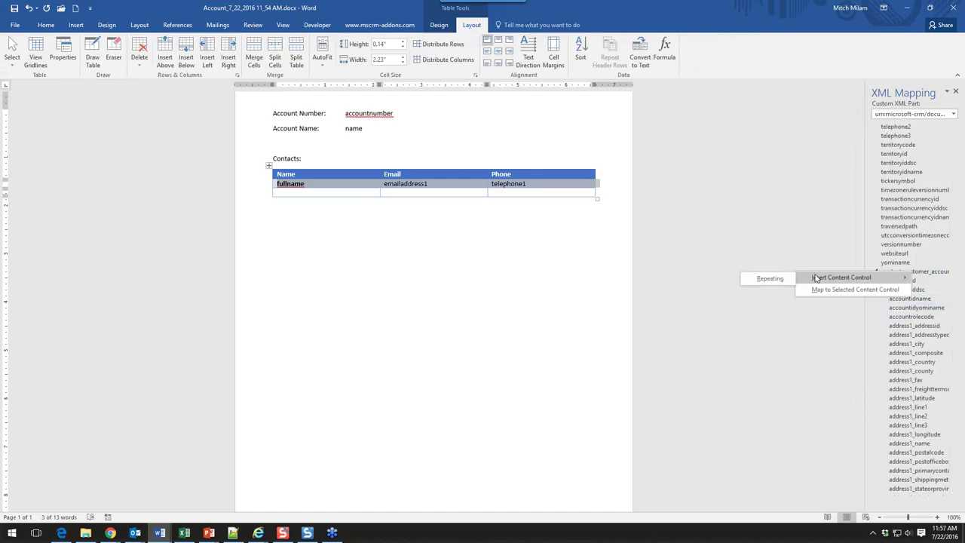
pyautogui.click(781, 279)
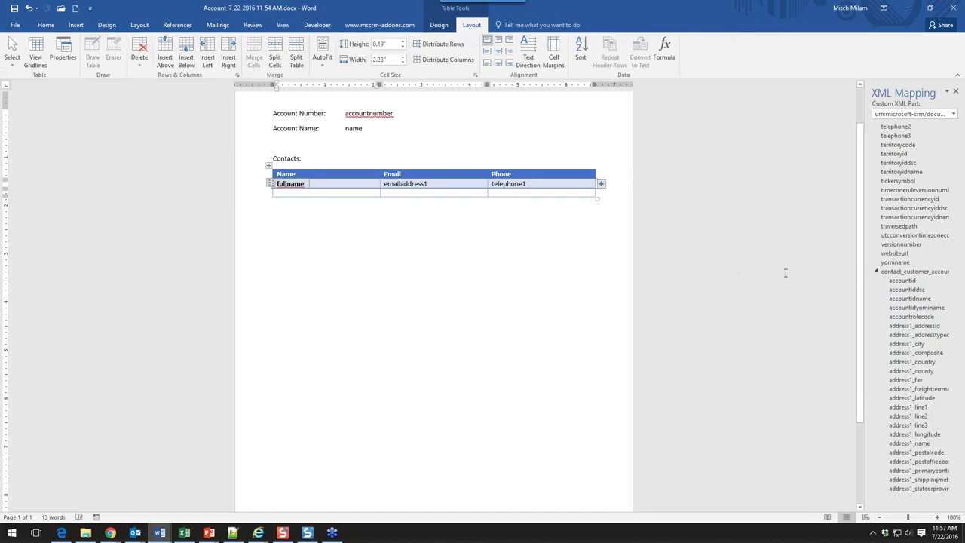
# - Close the Word template, switch to the account record in Dynamics CRM and begin uploading a Word template
pyautogui.click(953, 8)
pyautogui.click(61, 533)
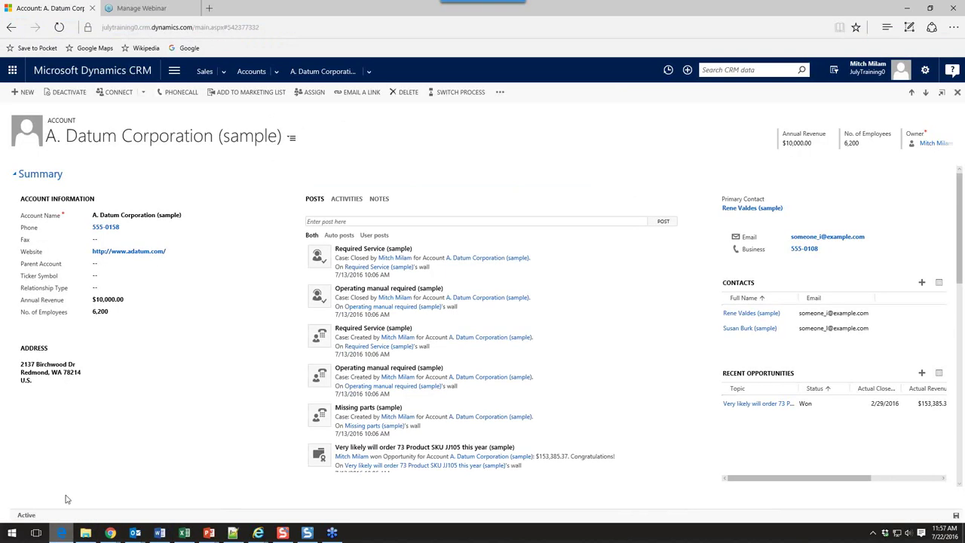
pyautogui.click(500, 92)
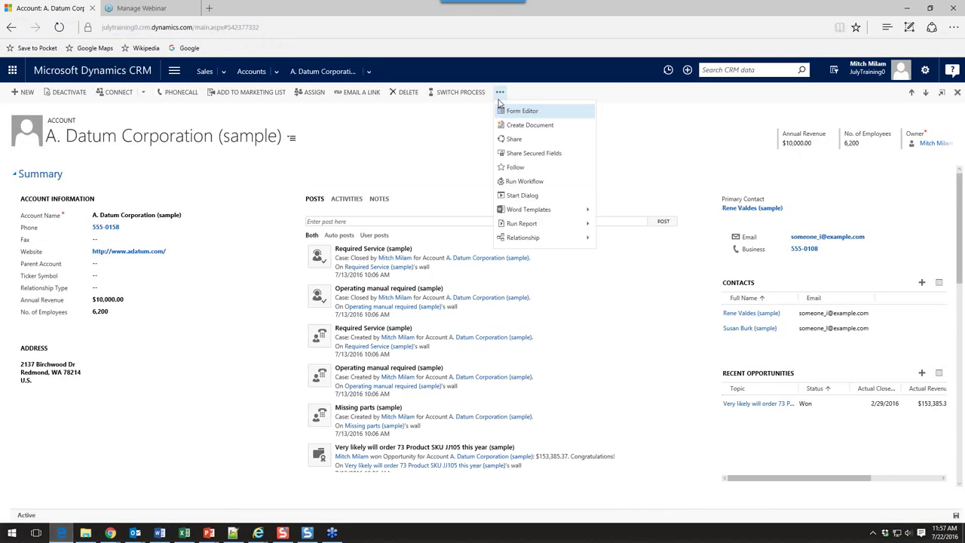
pyautogui.click(532, 209)
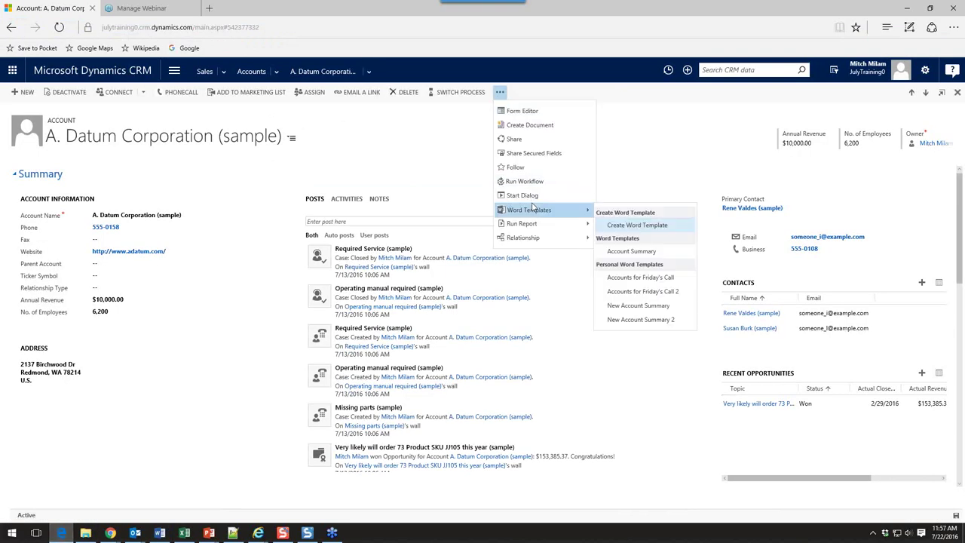
pyautogui.click(631, 226)
pyautogui.click(536, 371)
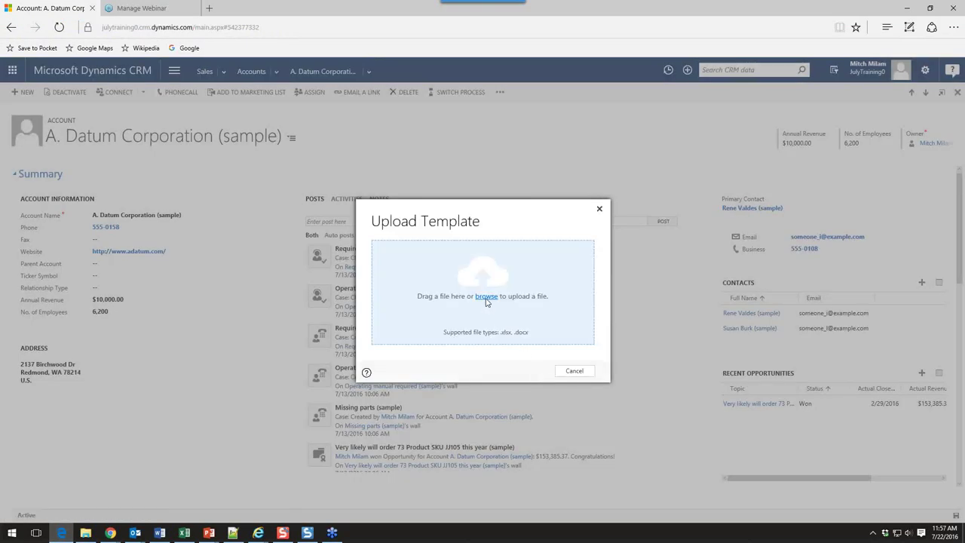
# - Choose Account_7_22_2016 11_54 AM.docx from the Downloads folder and upload it as a template
pyautogui.click(486, 296)
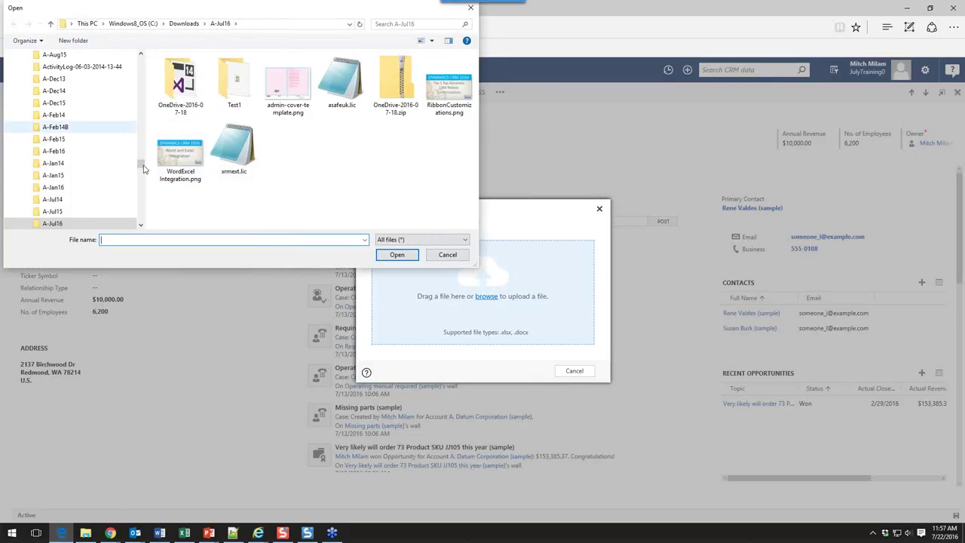
pyautogui.scroll(3, 140, 161)
pyautogui.scroll(3, 113, 106)
pyautogui.click(43, 95)
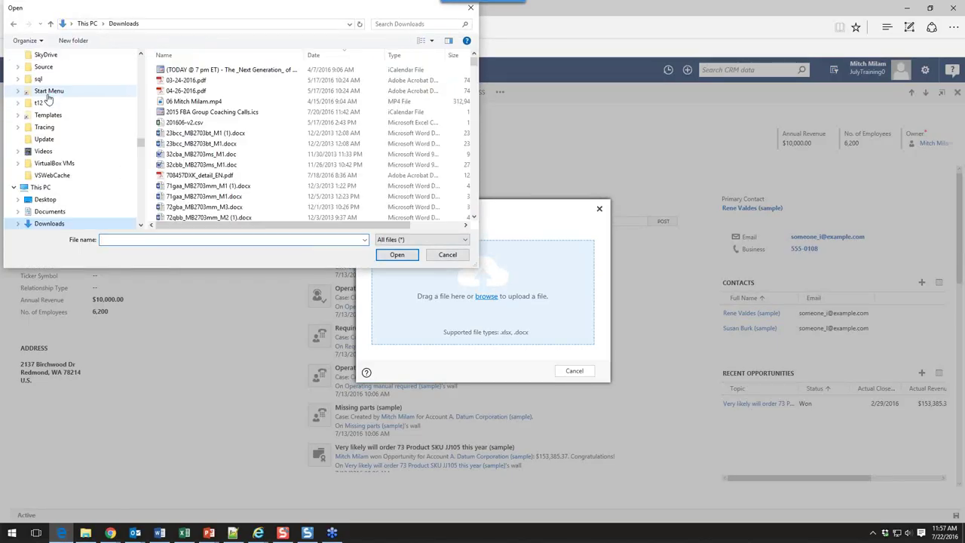
pyautogui.scroll(-4, 212, 145)
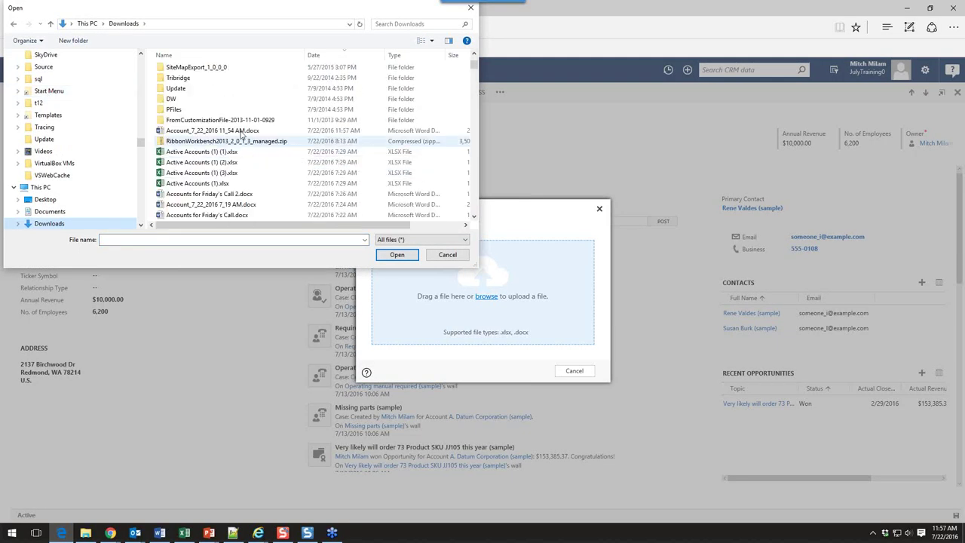
pyautogui.doubleClick(240, 132)
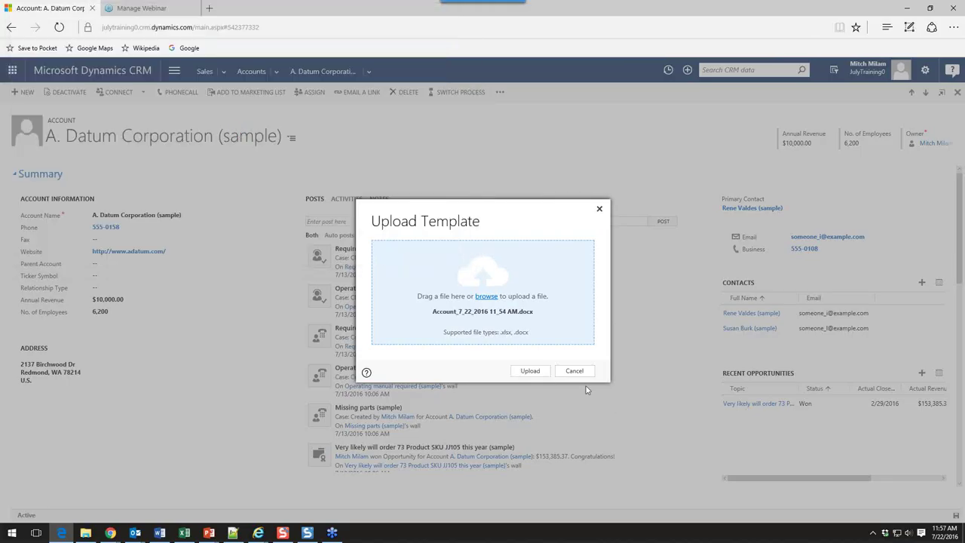
pyautogui.click(547, 374)
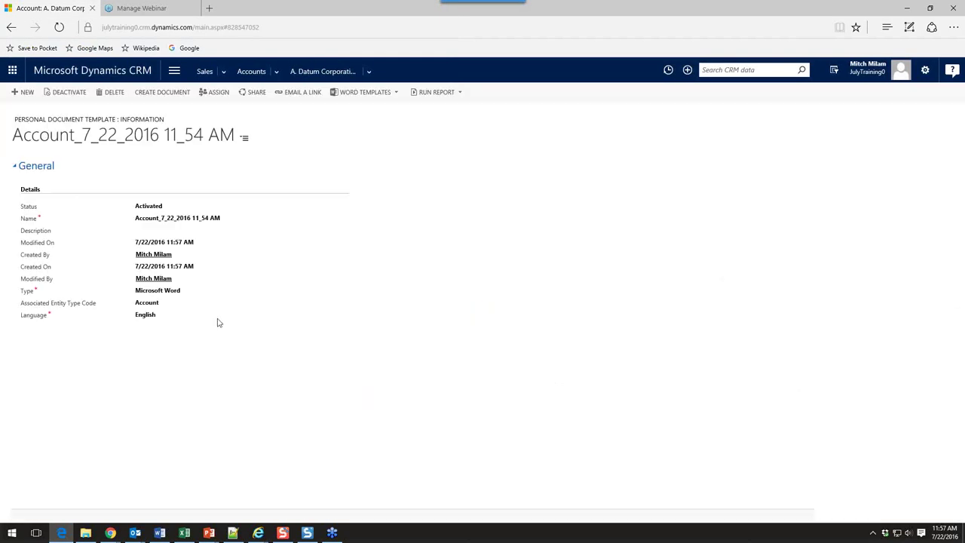
# - Rename the uploaded document template as Quick Account Summary and save the record
pyautogui.click(184, 218)
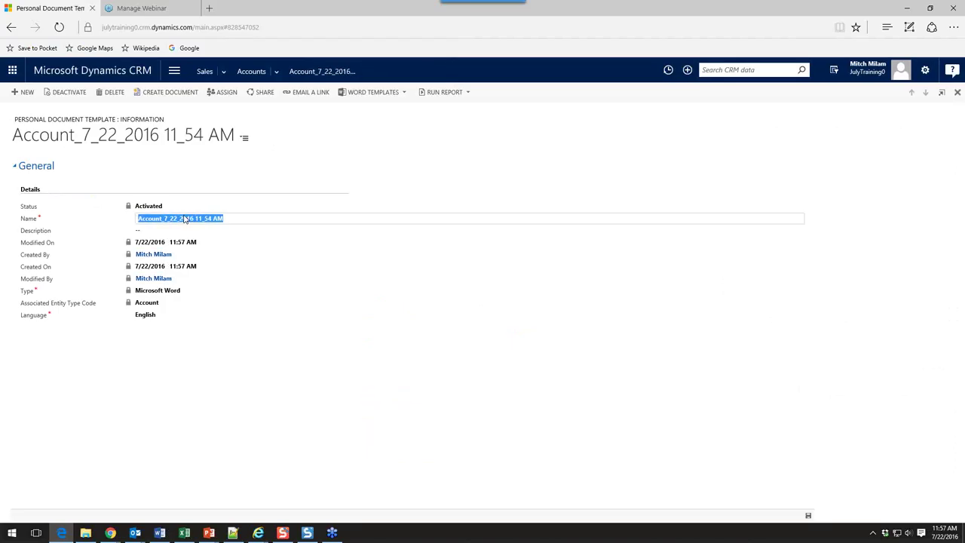
pyautogui.write('Quick Account Summary')
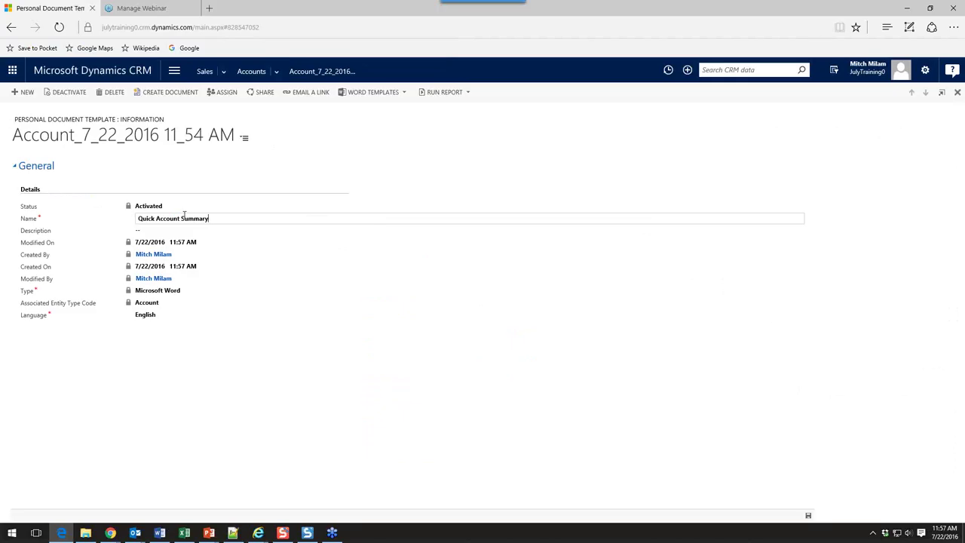
pyautogui.hotkey('ctrl', 's')
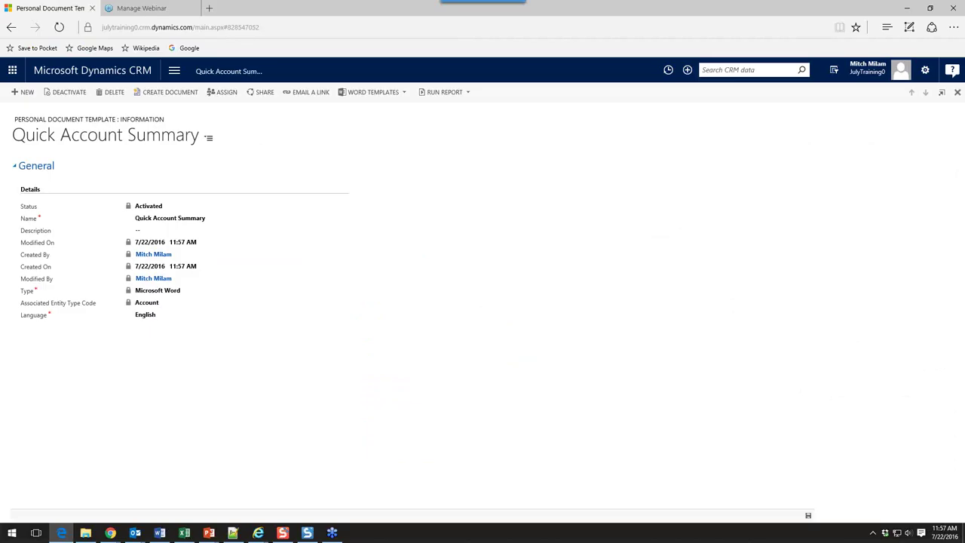
# - Go to the Sales area's accounts list and open the A. Datum Corporation (sample) account
pyautogui.click(173, 72)
pyautogui.click(35, 110)
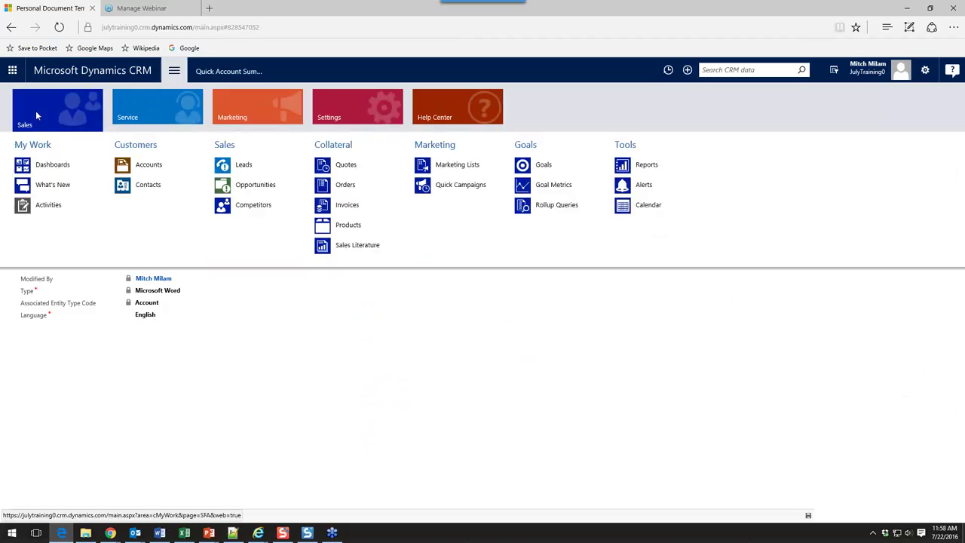
pyautogui.click(146, 166)
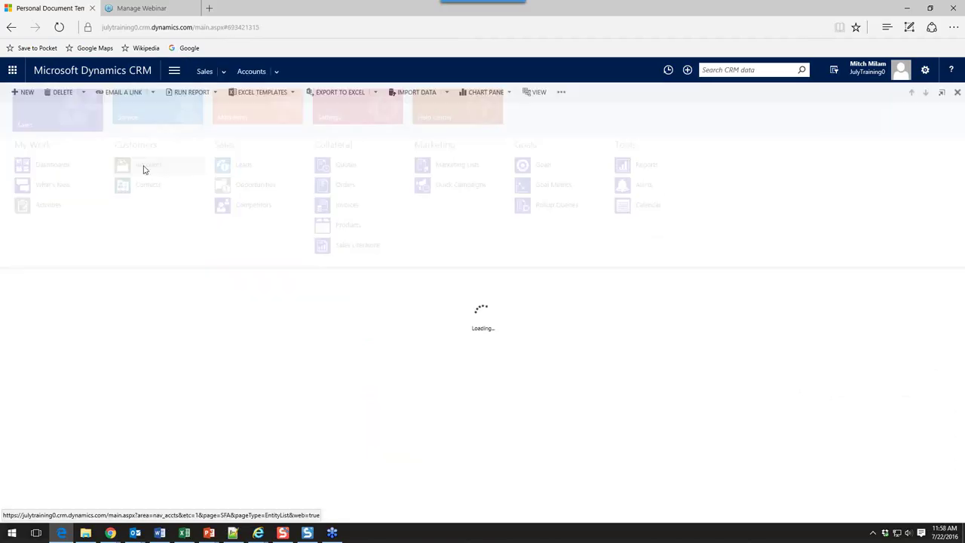
pyautogui.click(88, 196)
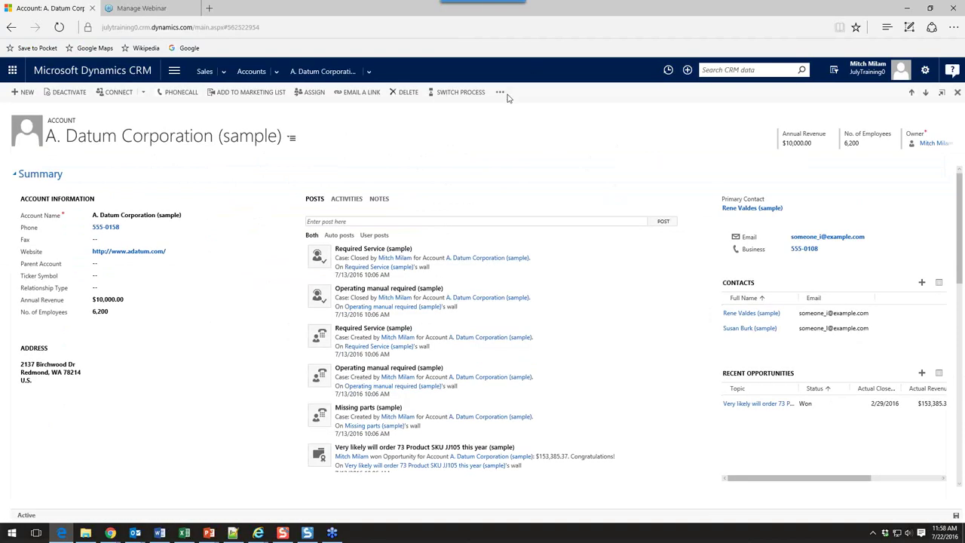
# - Generate a Word document from this account with the Quick Account Summary template and open the downloaded file
pyautogui.click(504, 94)
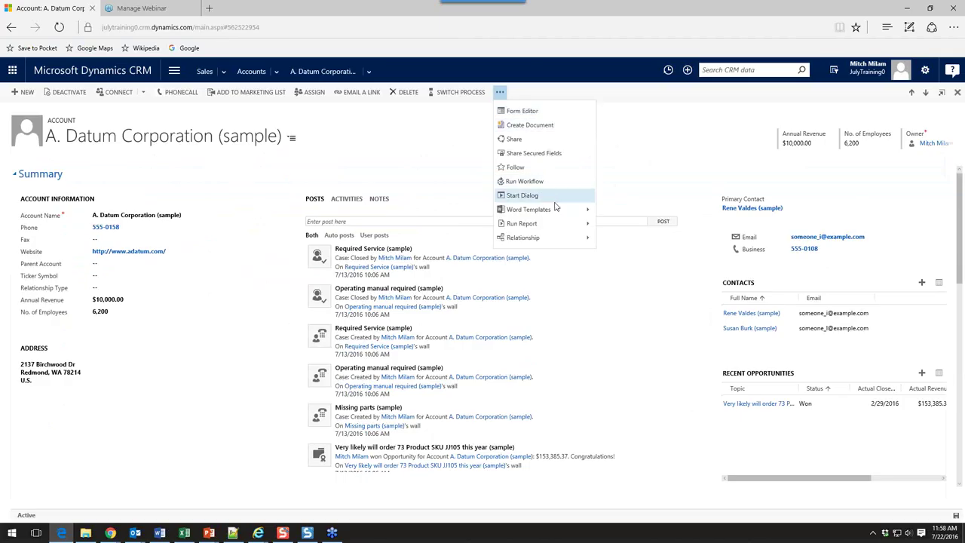
pyautogui.moveTo(554, 212)
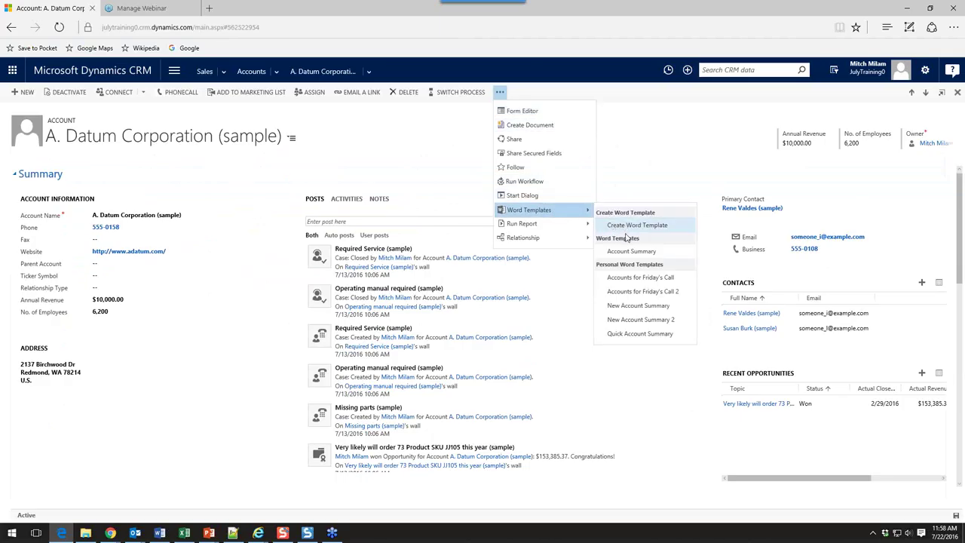
pyautogui.click(626, 336)
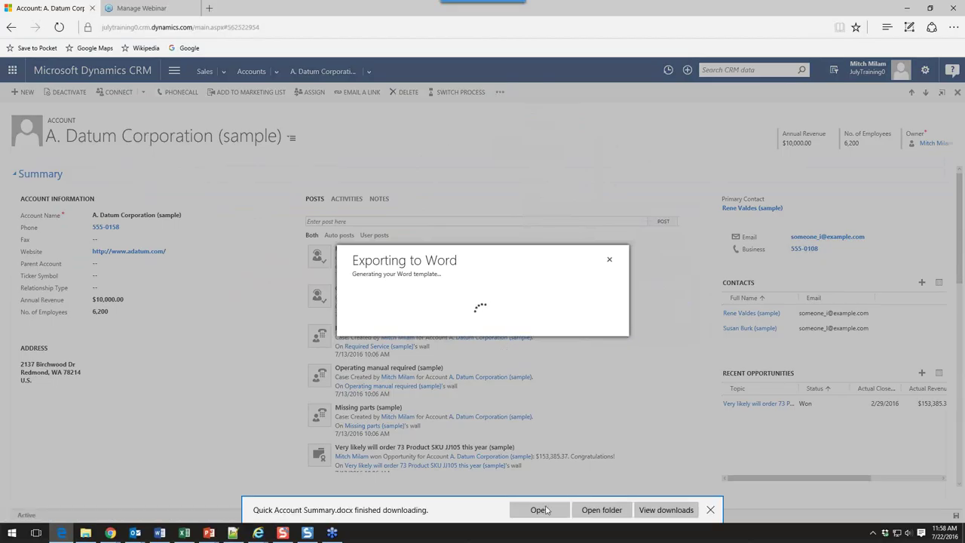
pyautogui.click(549, 510)
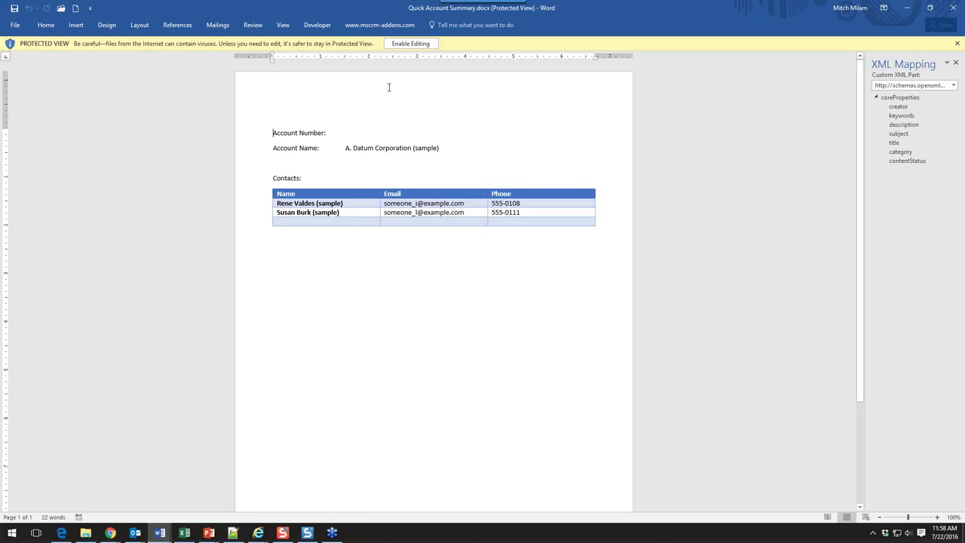
# - Check the account number field in the generated document and look through the custom XML parts offered for mapping
pyautogui.click(355, 136)
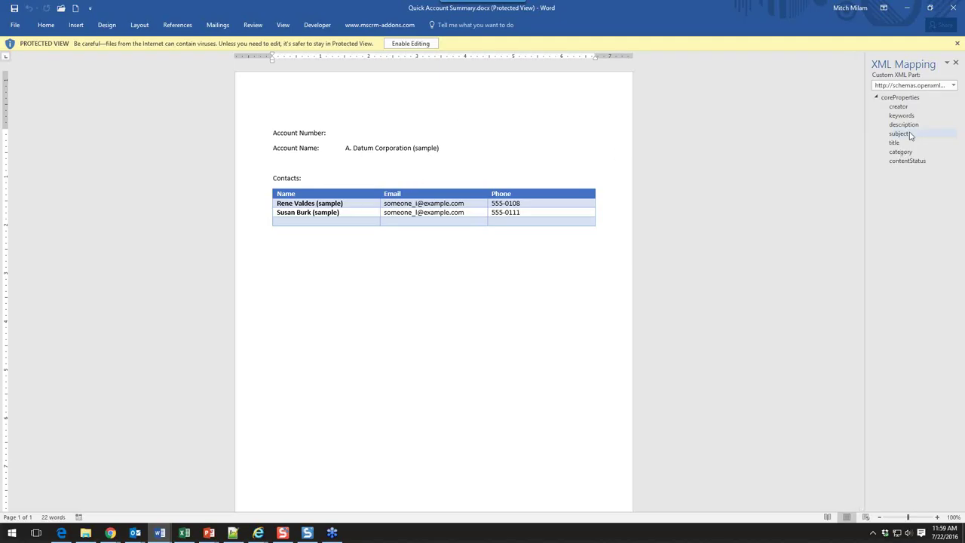
pyautogui.click(952, 86)
pyautogui.click(872, 116)
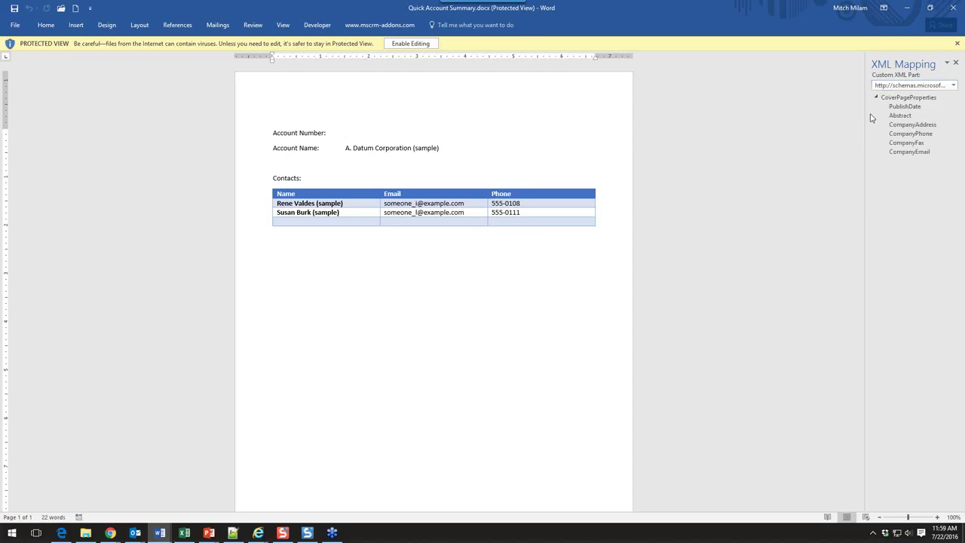
pyautogui.click(952, 85)
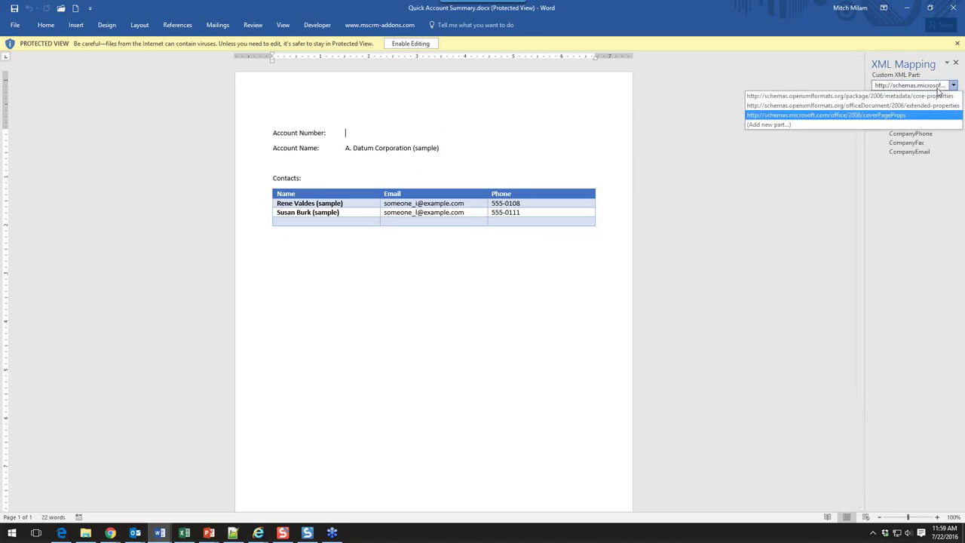
pyautogui.click(694, 264)
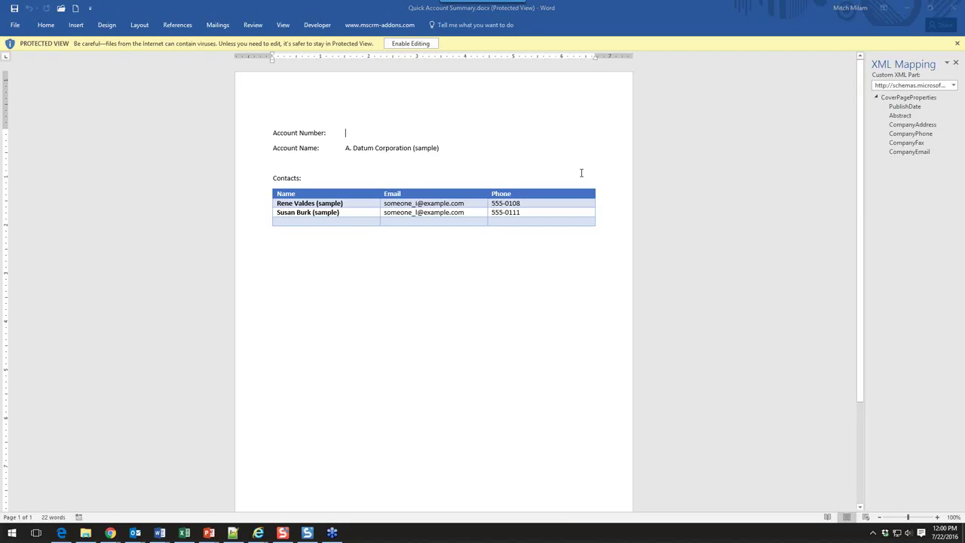
# - Switch back to Dynamics CRM in the browser and return to the accounts list
pyautogui.click(184, 533)
pyautogui.click(61, 533)
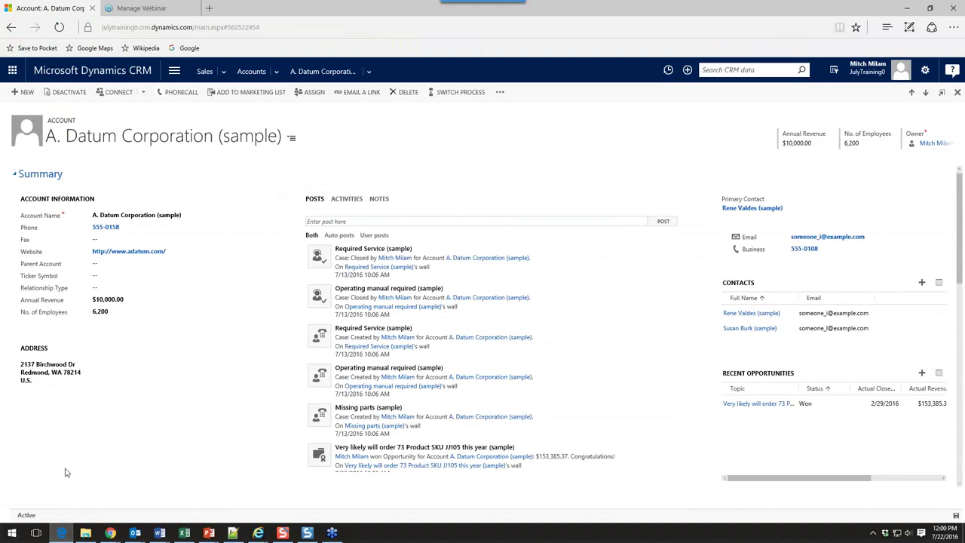
pyautogui.click(256, 72)
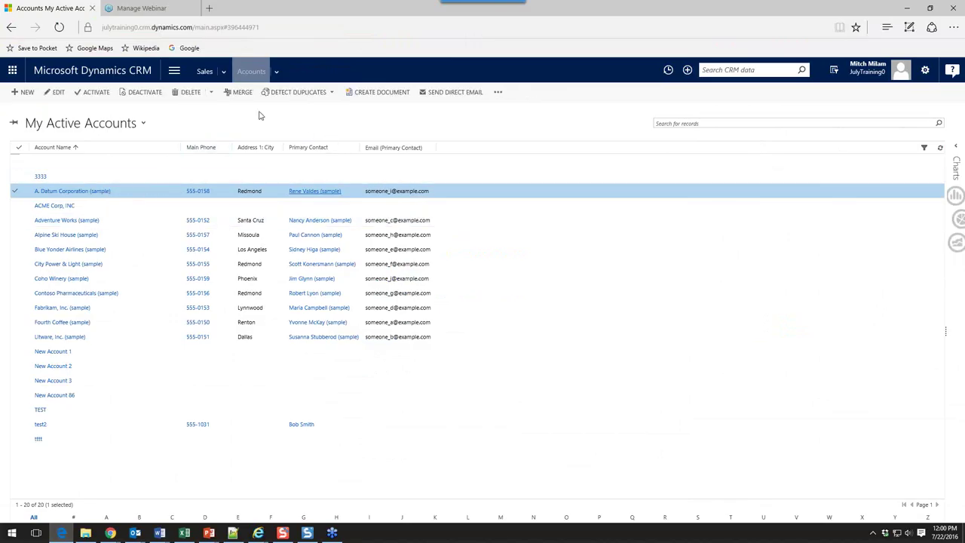
# - Start a new Excel template for the Account entity and set its saved view to Active Accounts
pyautogui.click(499, 93)
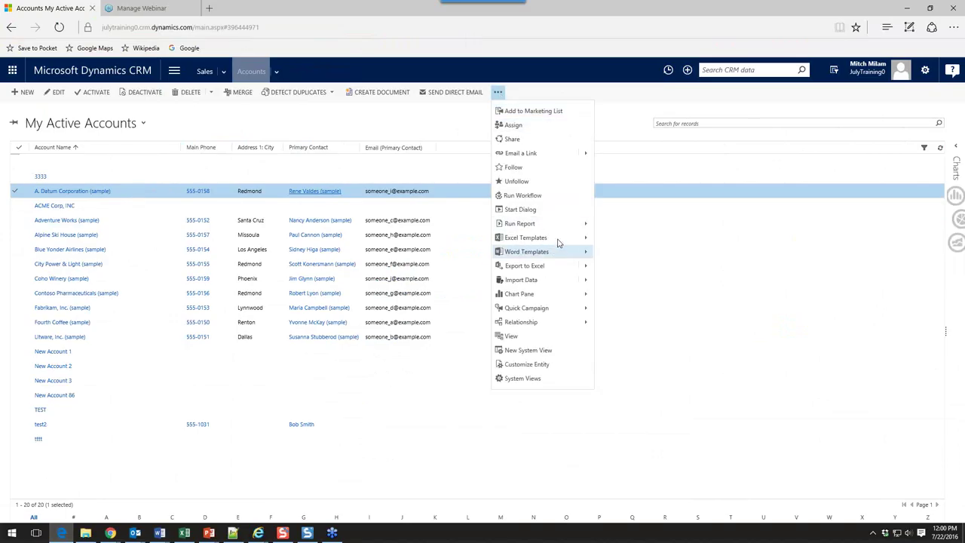
pyautogui.moveTo(558, 242)
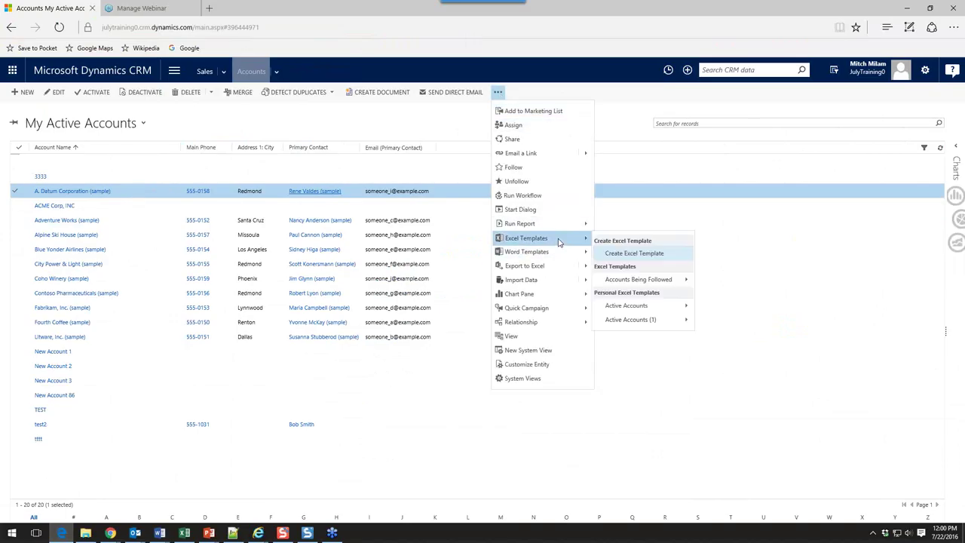
pyautogui.click(647, 255)
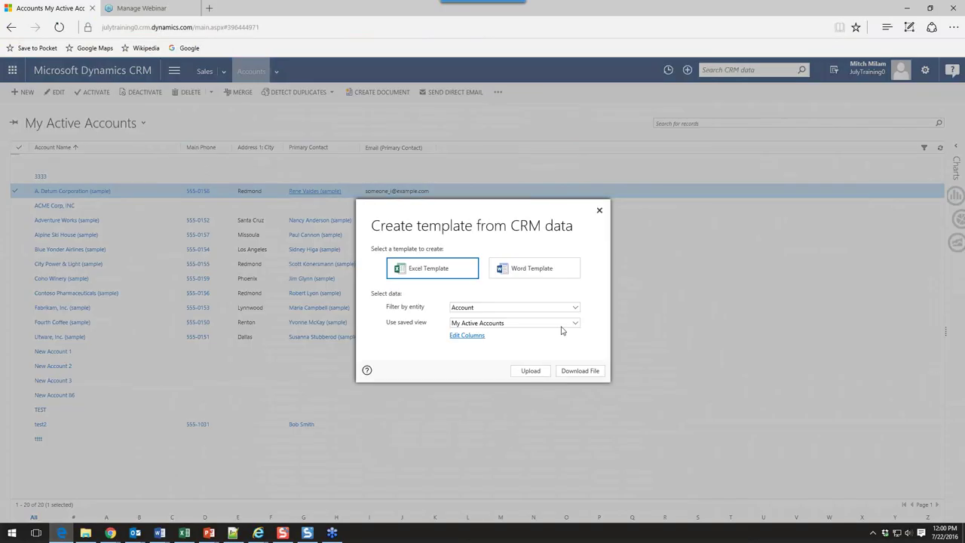
pyautogui.click(569, 324)
pyautogui.click(528, 312)
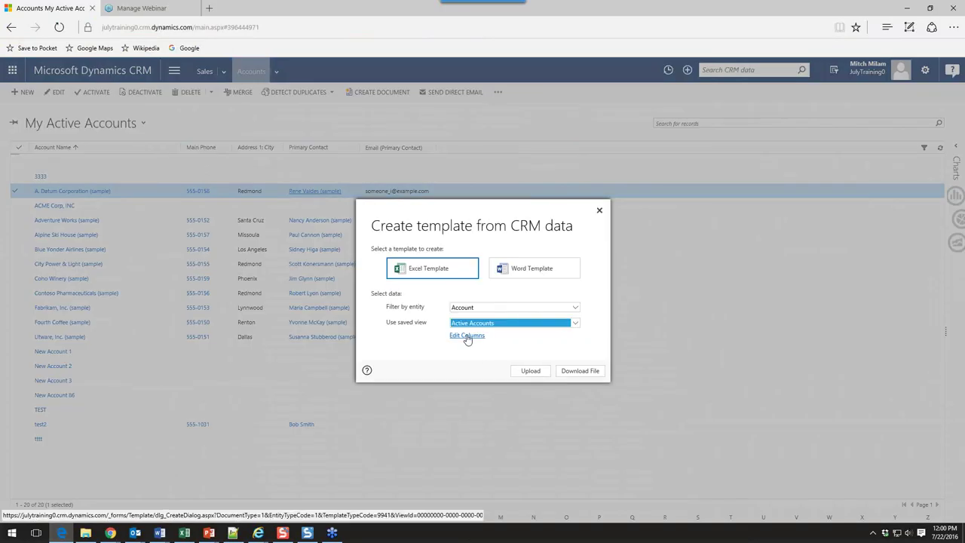
# - Download the Active Accounts Excel template, open it with editing enabled, and fit the Email (Primary Contact) column to its contents
pyautogui.click(583, 373)
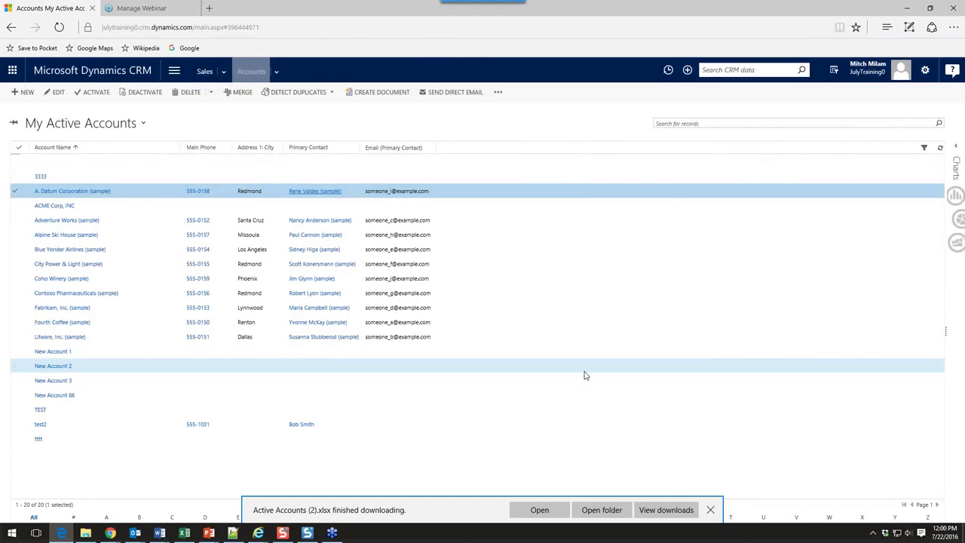
pyautogui.click(540, 510)
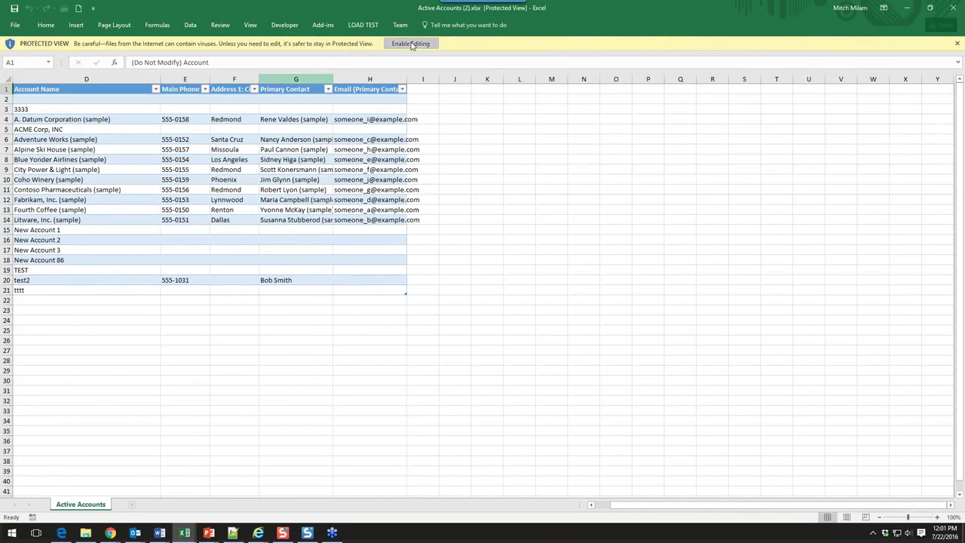
pyautogui.click(411, 43)
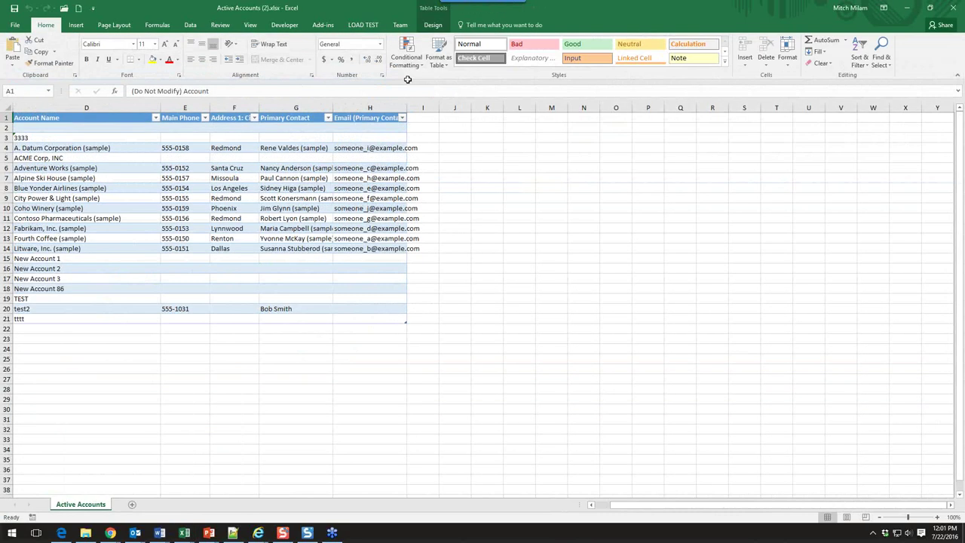
pyautogui.doubleClick(407, 108)
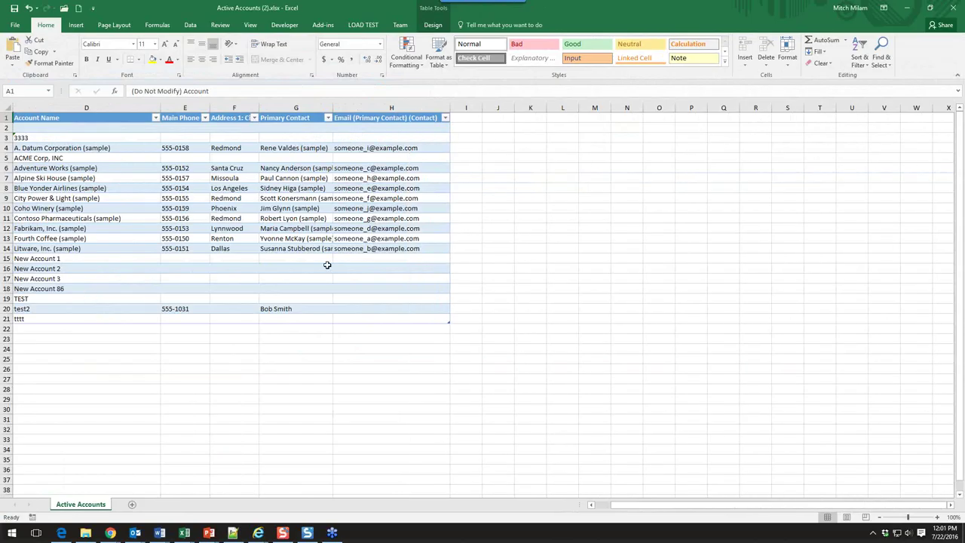
# - Enter the cities Frisco, Tyler, Memphis, Little Rock and Boise for New Account 1 through TEST, then save and close the workbook
pyautogui.click(228, 261)
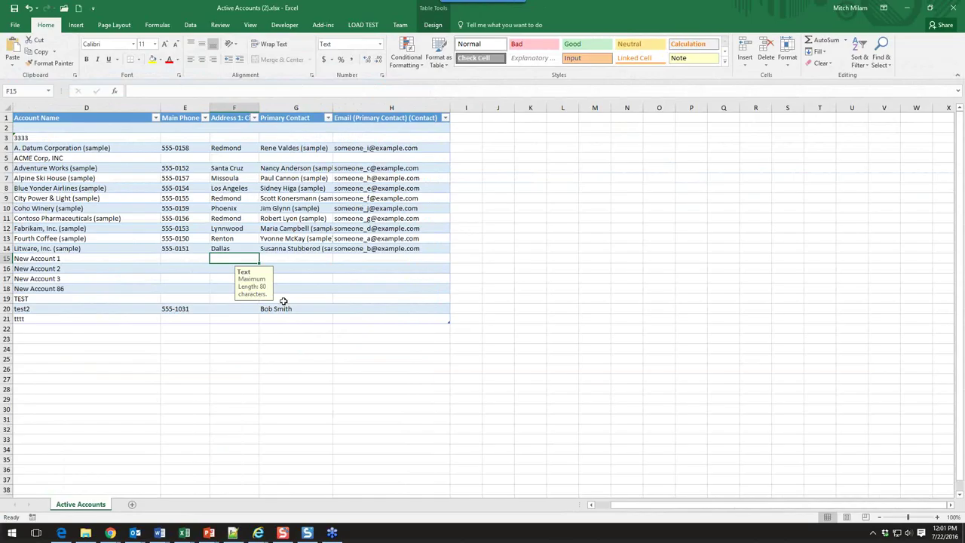
pyautogui.write('Frisco')
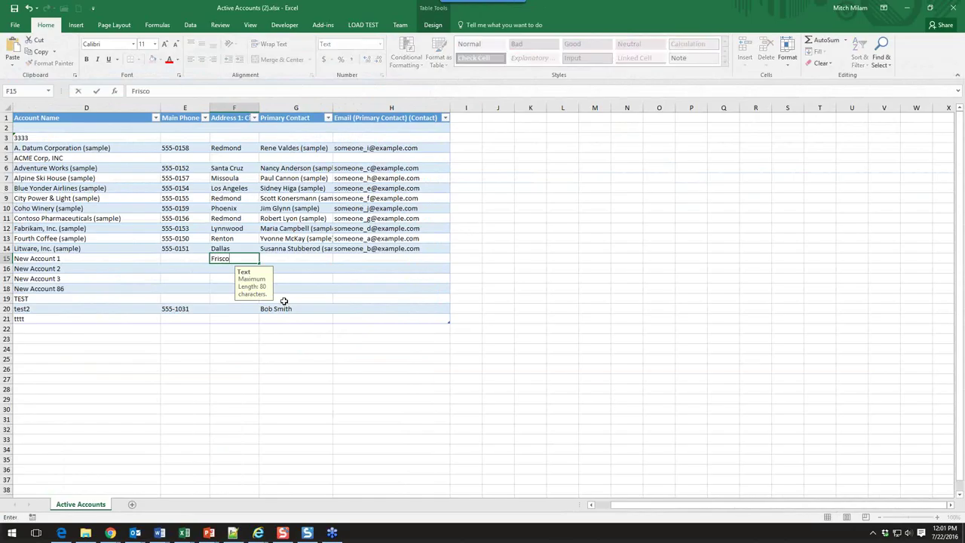
pyautogui.press('Return')
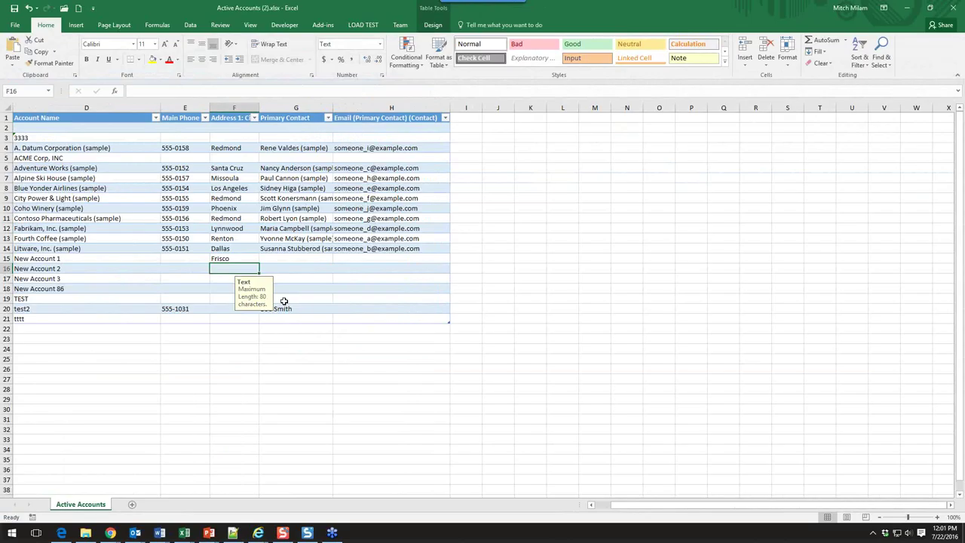
pyautogui.write('Tyler')
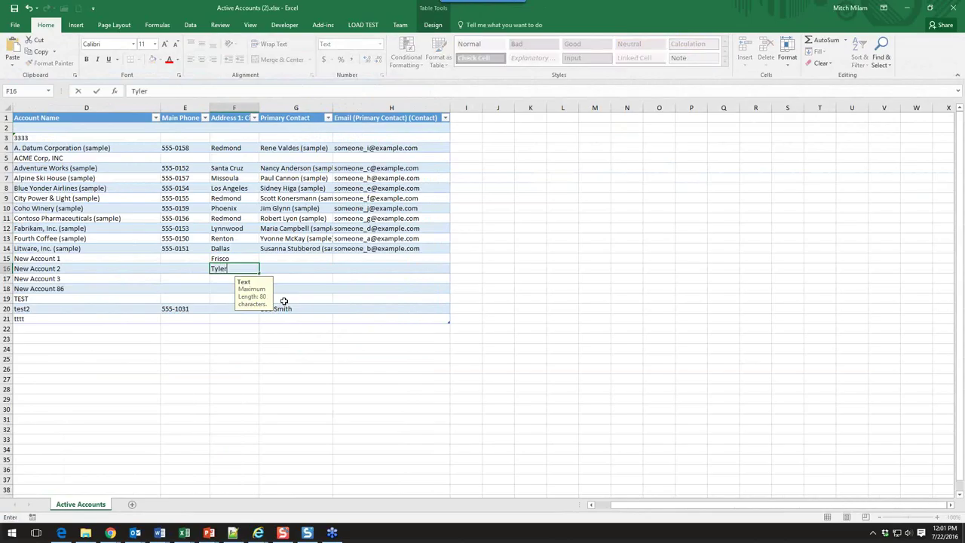
pyautogui.press('Return')
pyautogui.write('Mem')
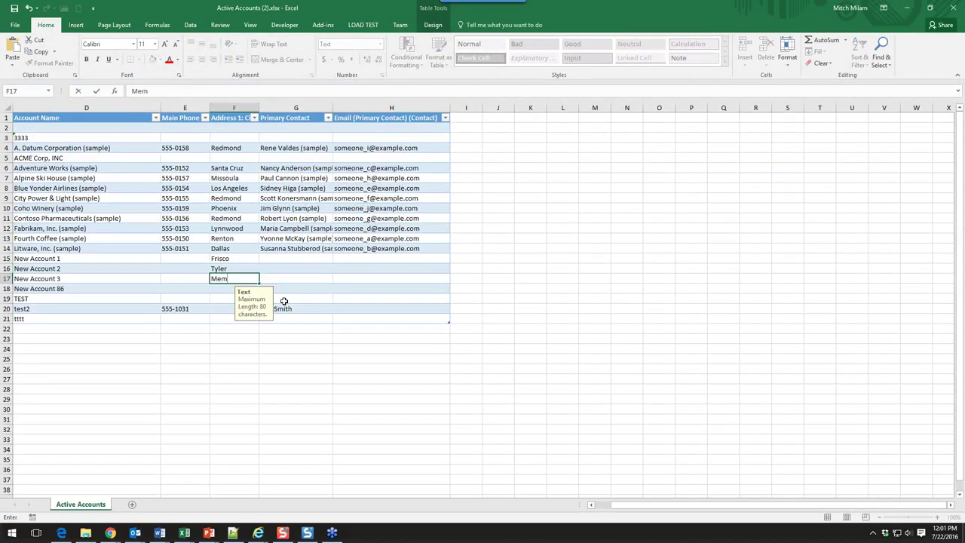
pyautogui.write('phis')
pyautogui.press('Return')
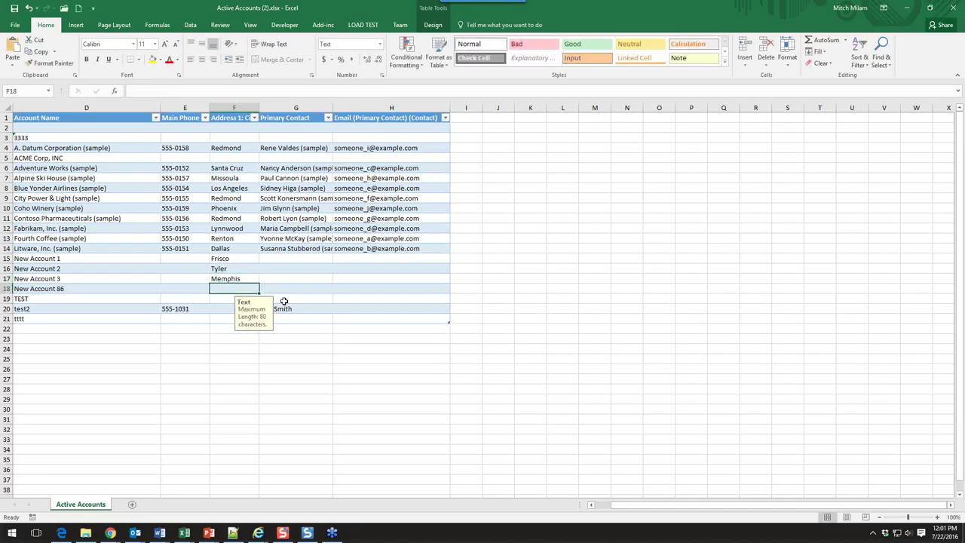
pyautogui.write('Little Rock')
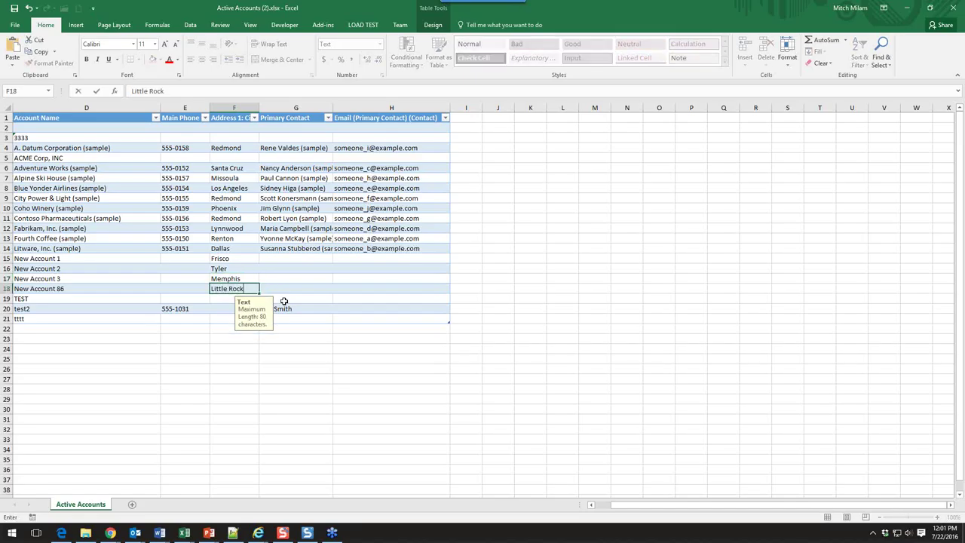
pyautogui.press('Return')
pyautogui.write('Boi')
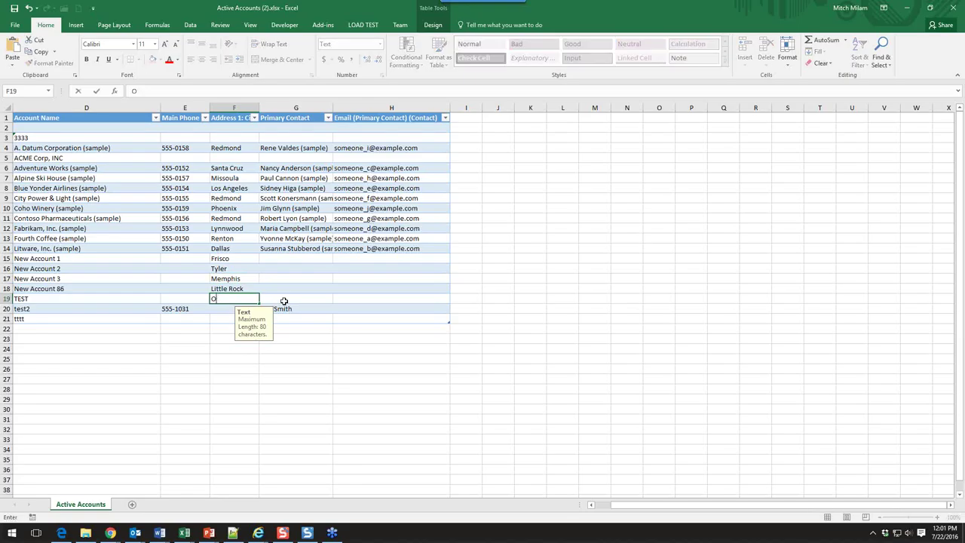
pyautogui.write('se')
pyautogui.press('Return')
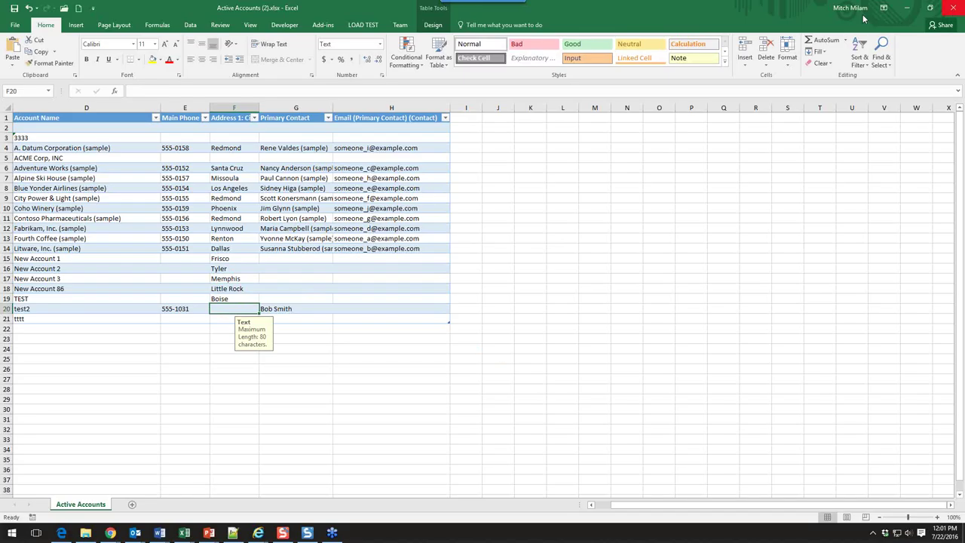
pyautogui.click(953, 7)
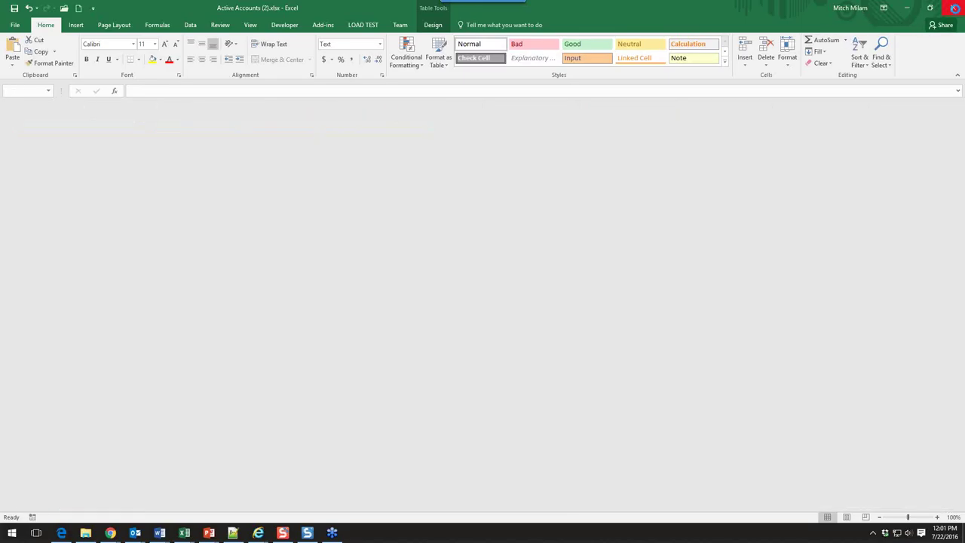
# - Switch to Dynamics CRM in the browser and import the Active Accounts (2).xlsx data file from Downloads without allowing duplicates
pyautogui.click(60, 532)
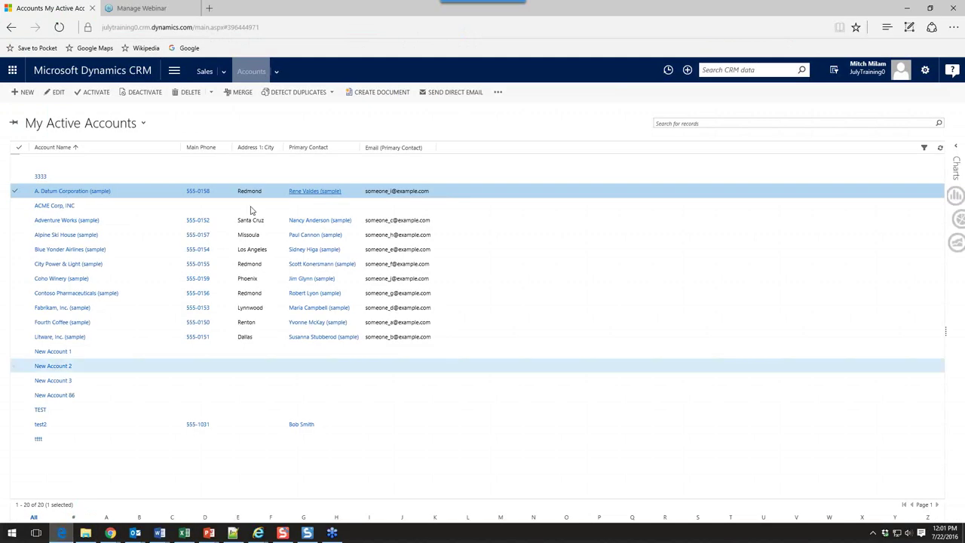
pyautogui.click(499, 93)
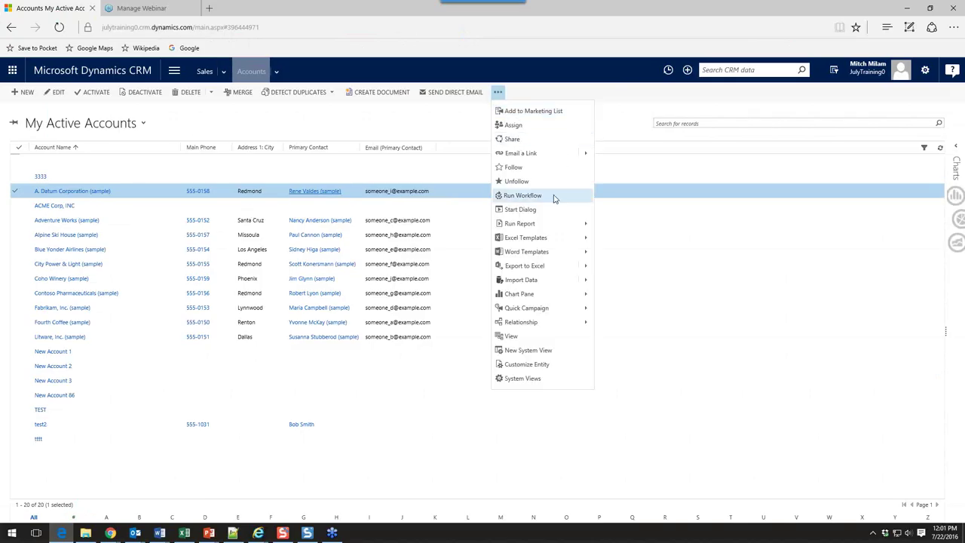
pyautogui.click(545, 280)
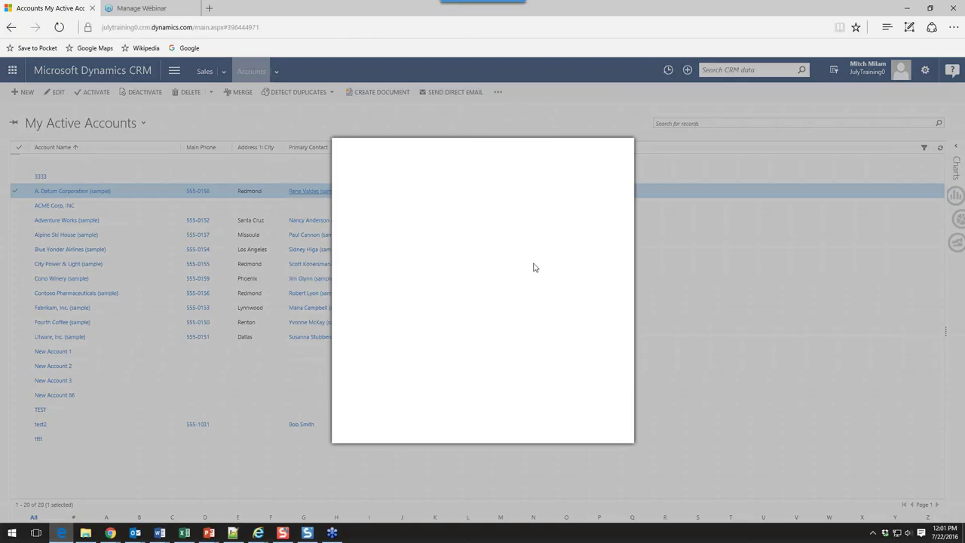
pyautogui.click(483, 227)
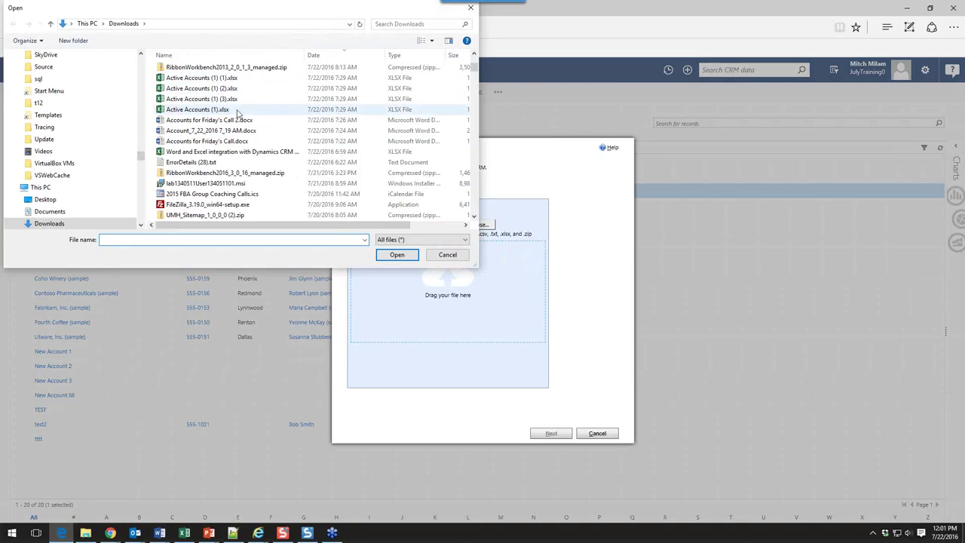
pyautogui.scroll(3, 232, 116)
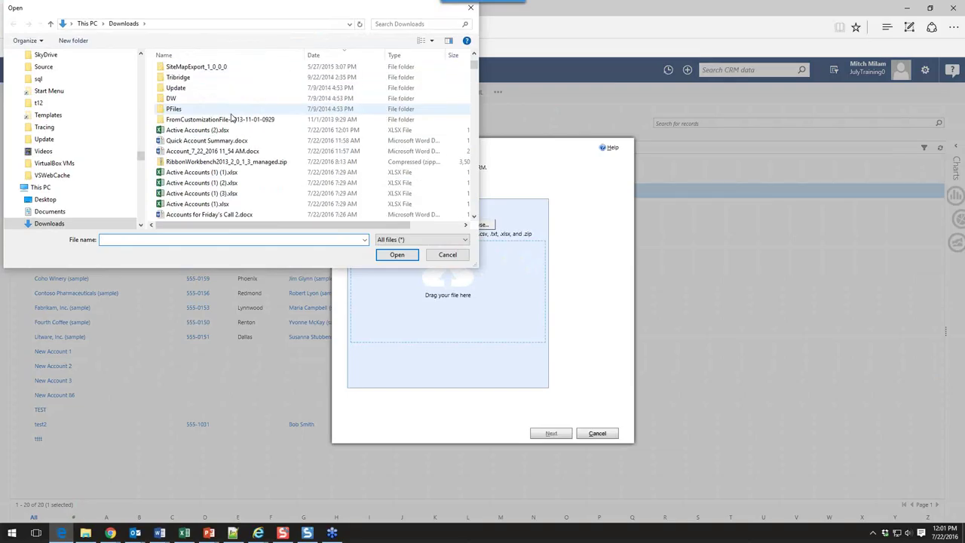
pyautogui.doubleClick(230, 131)
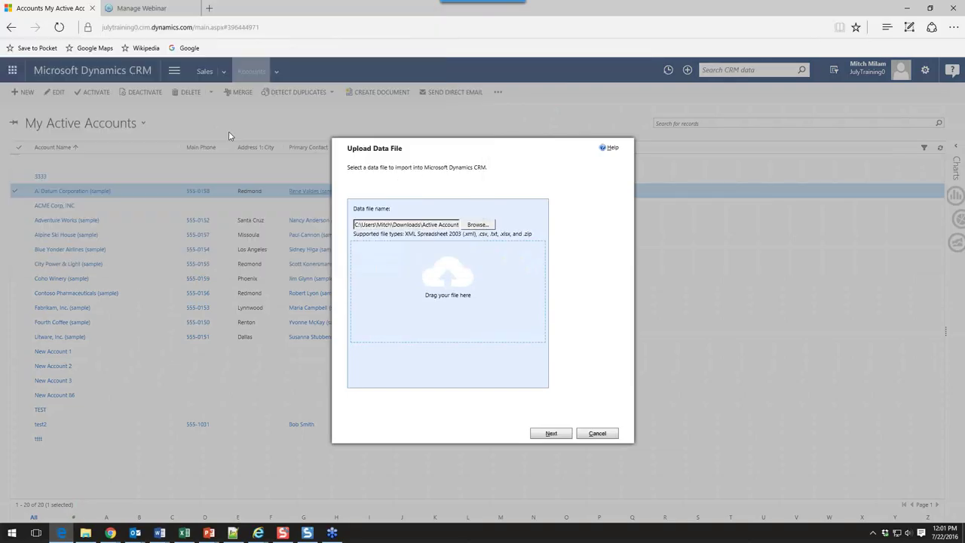
pyautogui.click(557, 435)
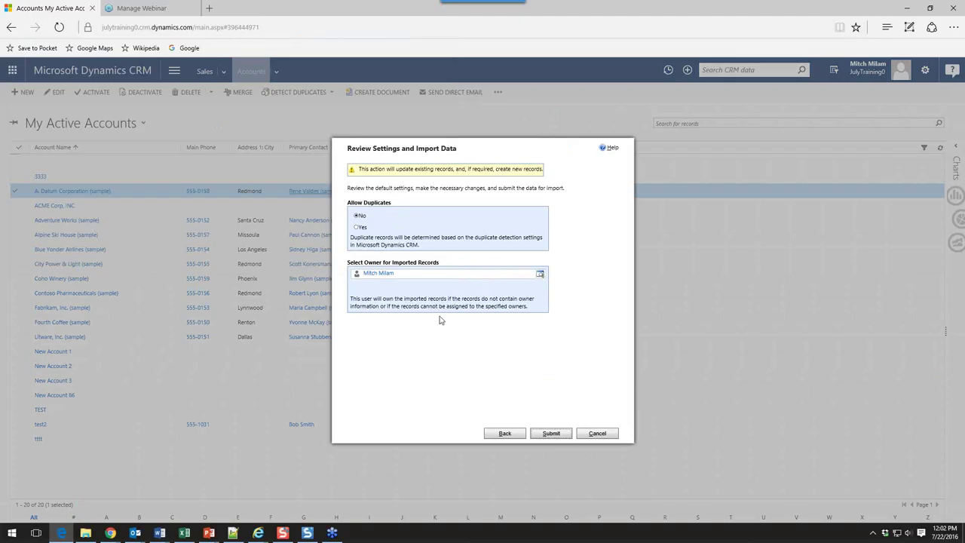
pyautogui.click(551, 436)
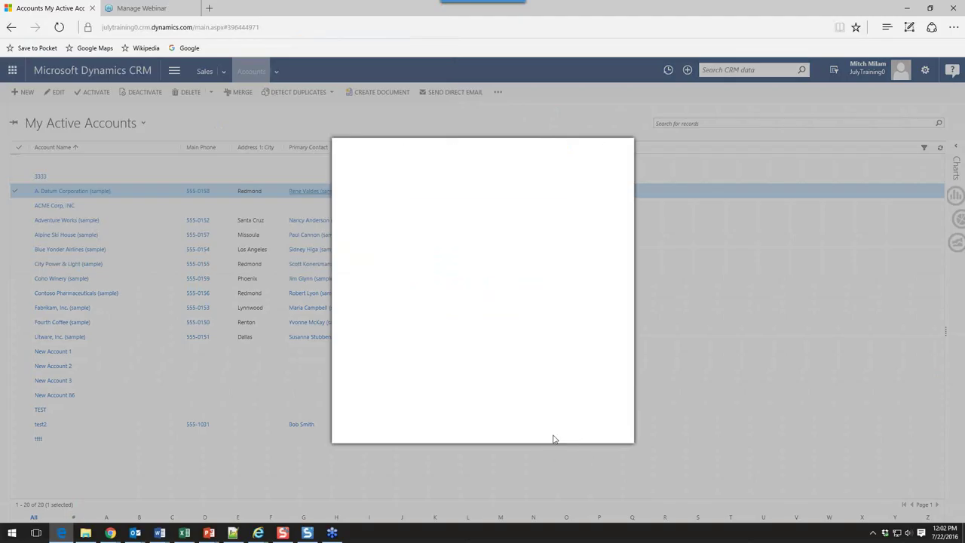
# - Open the My Imports list, refresh it until the Active Accounts (2).xlsx import is completed, and finish the import wizard
pyautogui.click(545, 194)
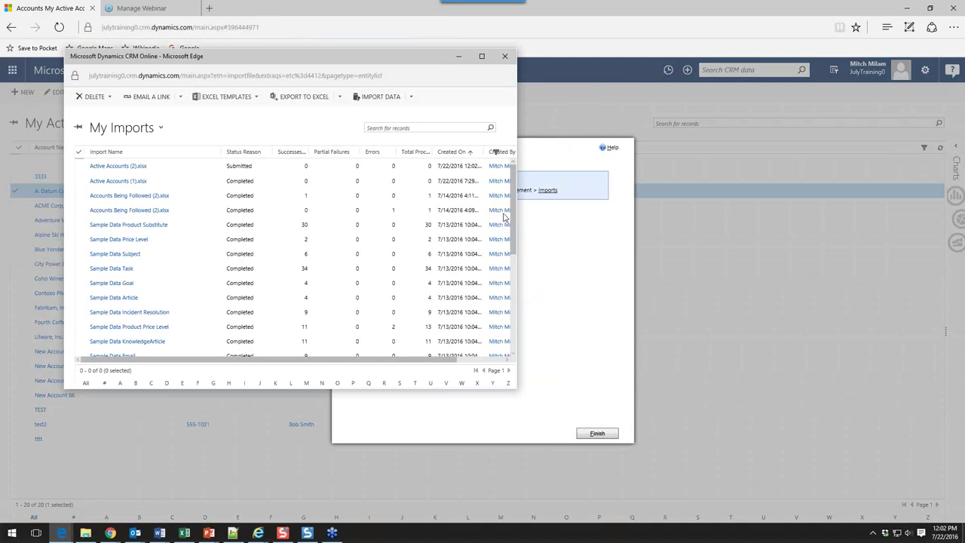
pyautogui.click(460, 129)
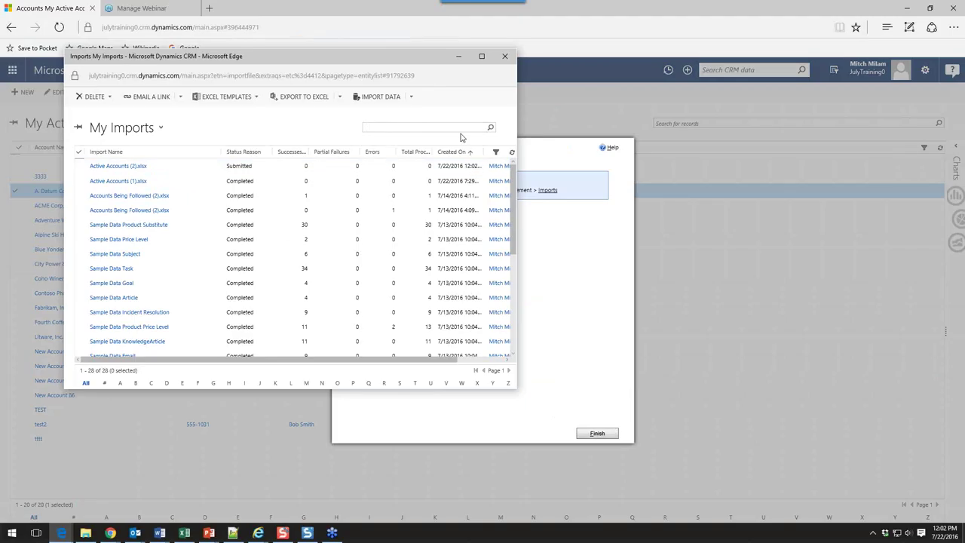
pyautogui.click(506, 153)
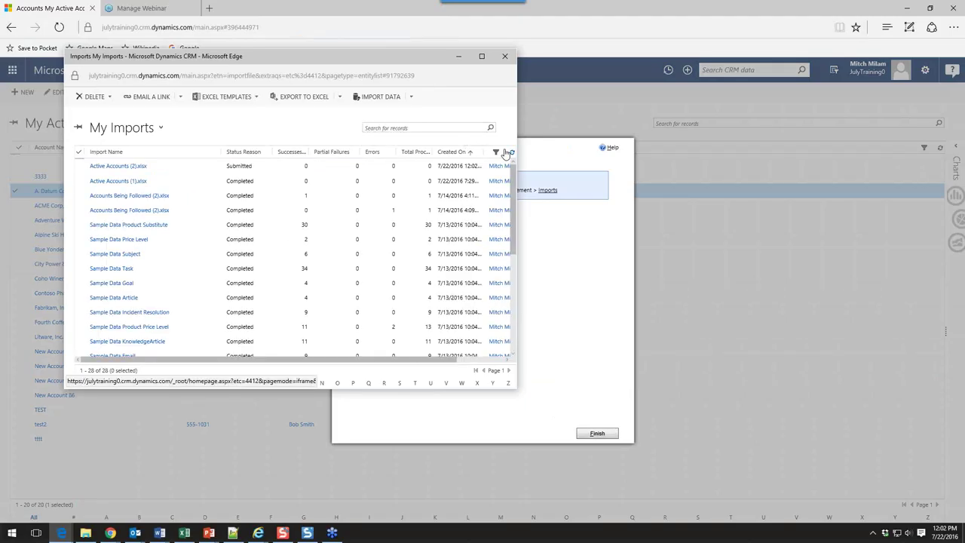
pyautogui.click(507, 153)
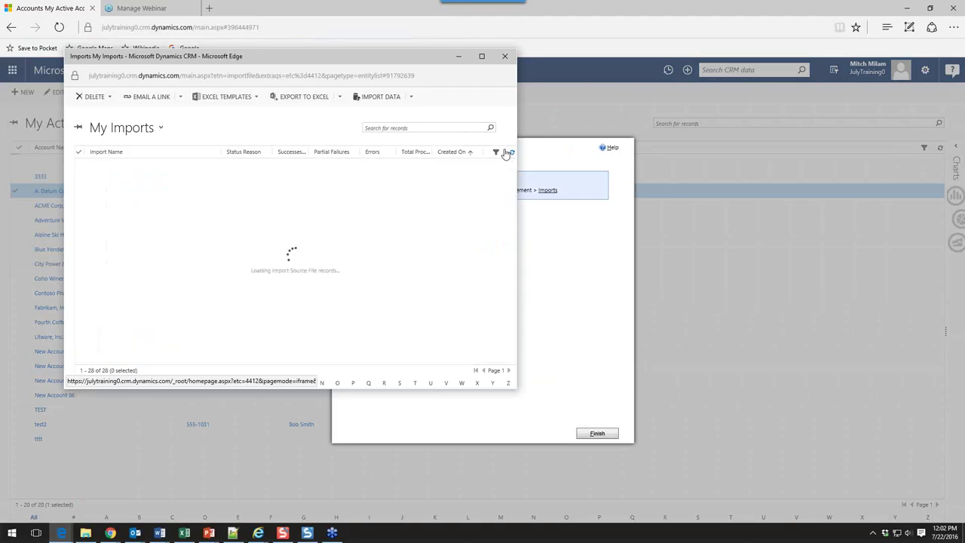
pyautogui.click(507, 153)
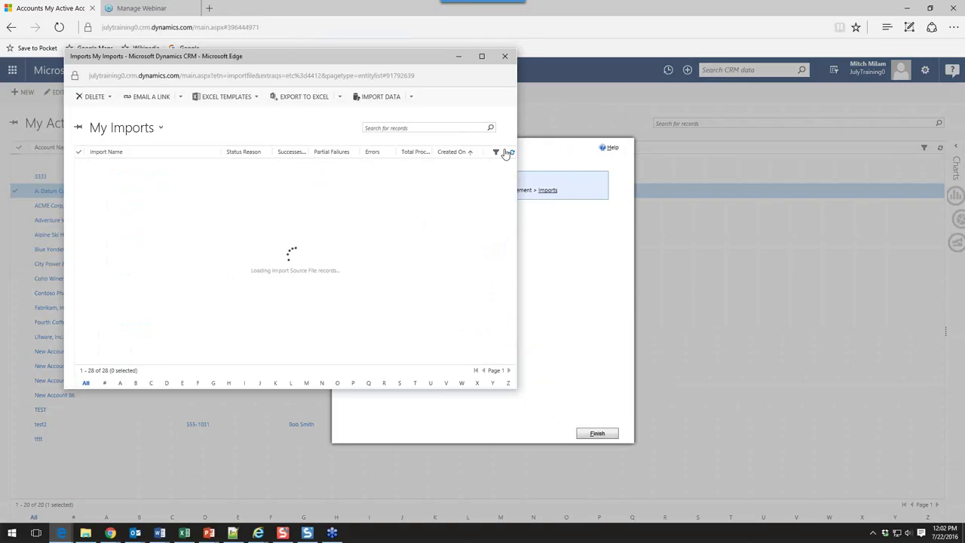
pyautogui.click(506, 153)
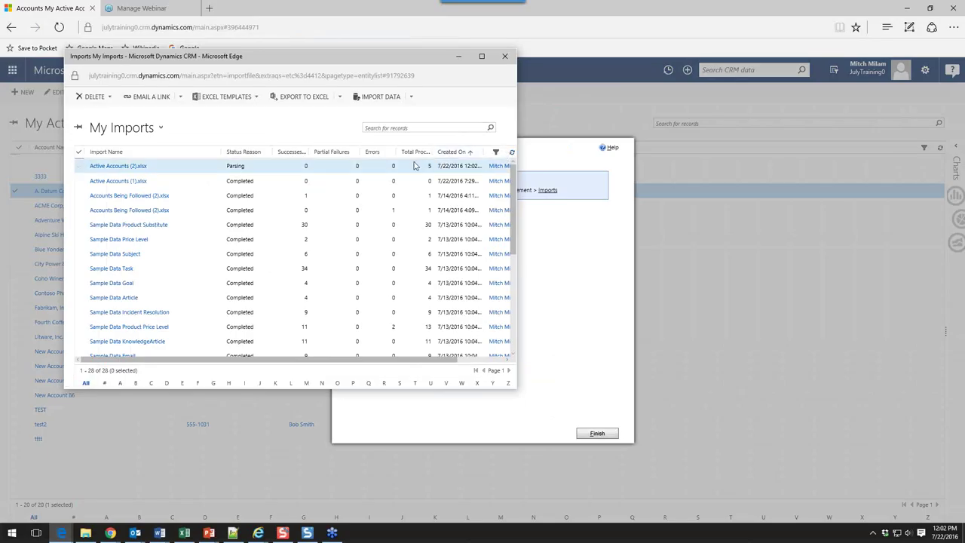
pyautogui.click(512, 153)
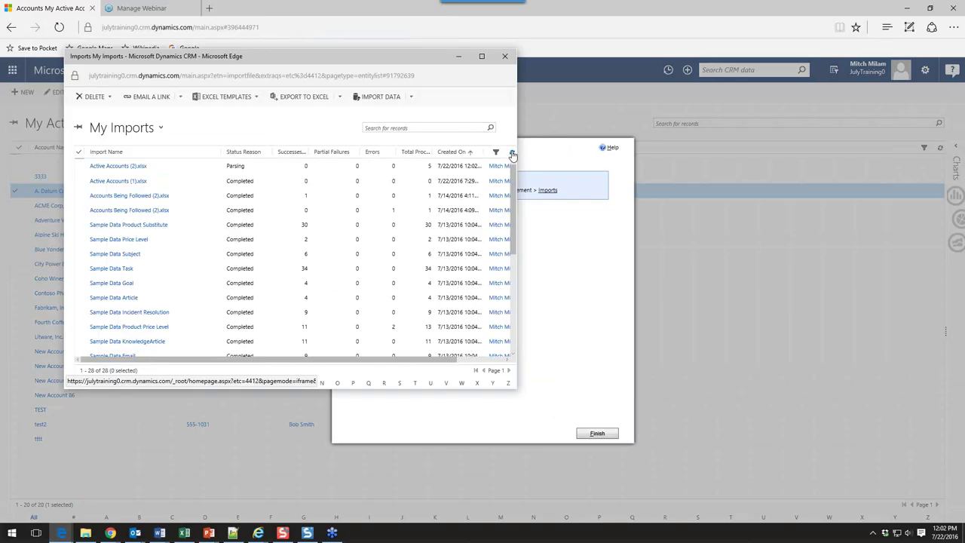
pyautogui.click(512, 154)
pyautogui.click(512, 154)
pyautogui.click(511, 154)
pyautogui.click(512, 154)
pyautogui.click(511, 154)
pyautogui.click(512, 154)
pyautogui.click(512, 154)
pyautogui.click(511, 154)
pyautogui.click(512, 153)
pyautogui.click(512, 154)
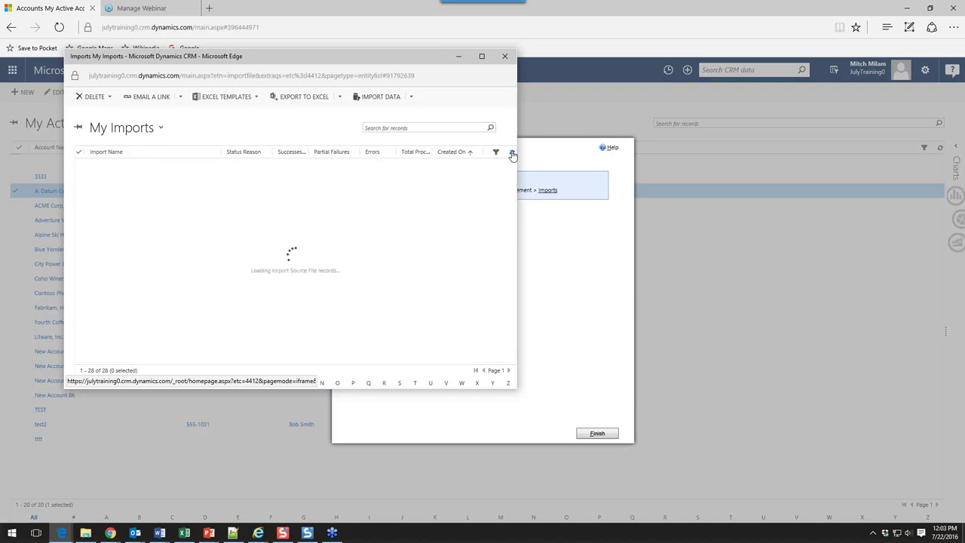
pyautogui.click(512, 154)
pyautogui.click(512, 154)
pyautogui.click(512, 153)
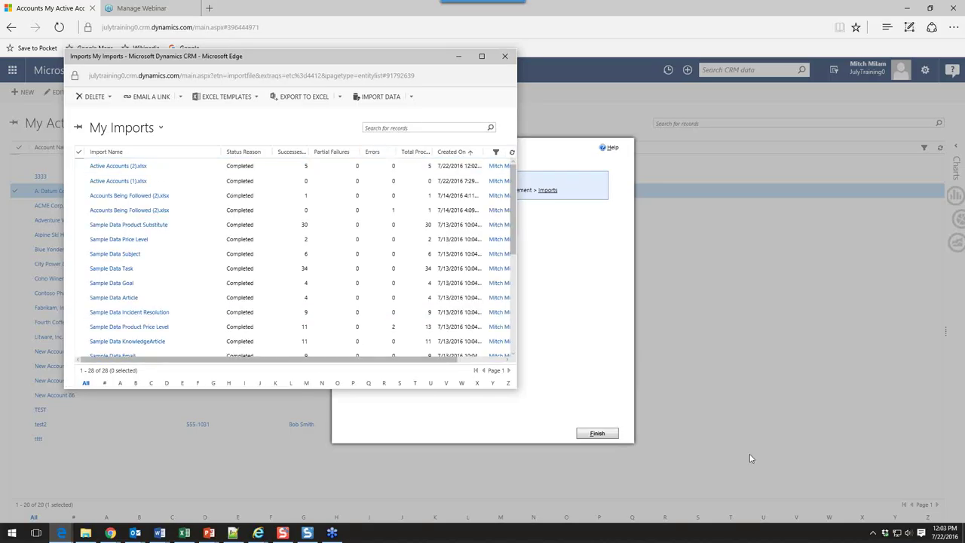
pyautogui.click(750, 454)
pyautogui.click(597, 433)
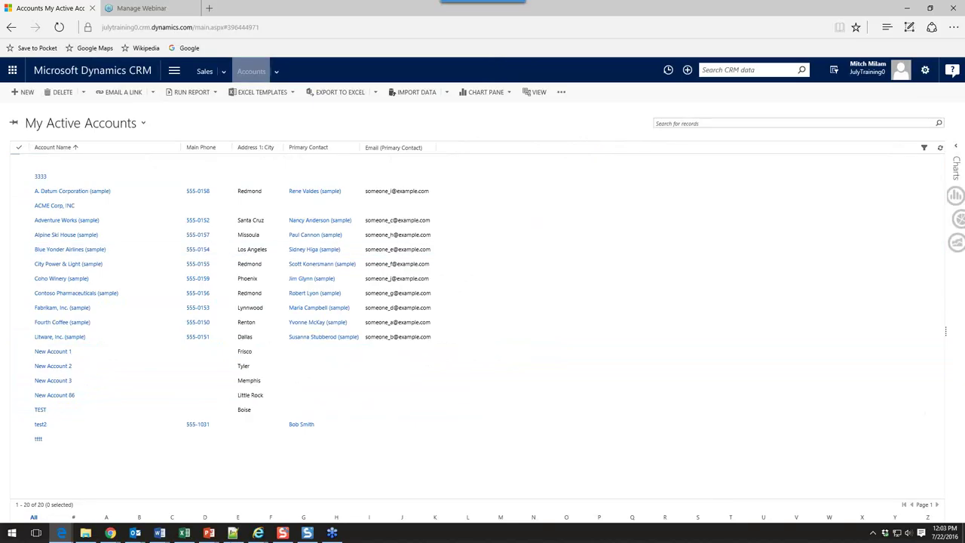
# - Switch to Excel and reopen the recent workbook Active Accounts (2).xlsx
pyautogui.click(184, 533)
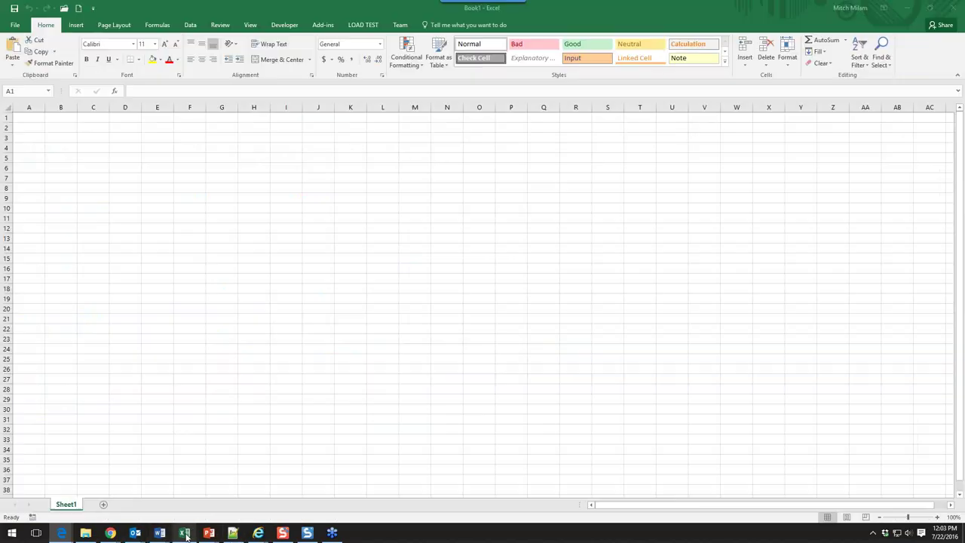
pyautogui.click(14, 26)
pyautogui.click(325, 98)
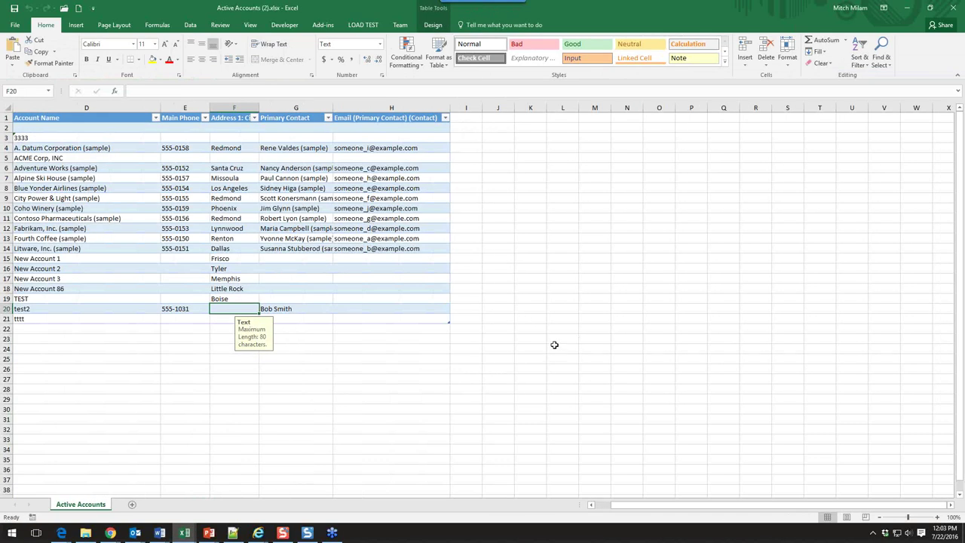
pyautogui.click(554, 344)
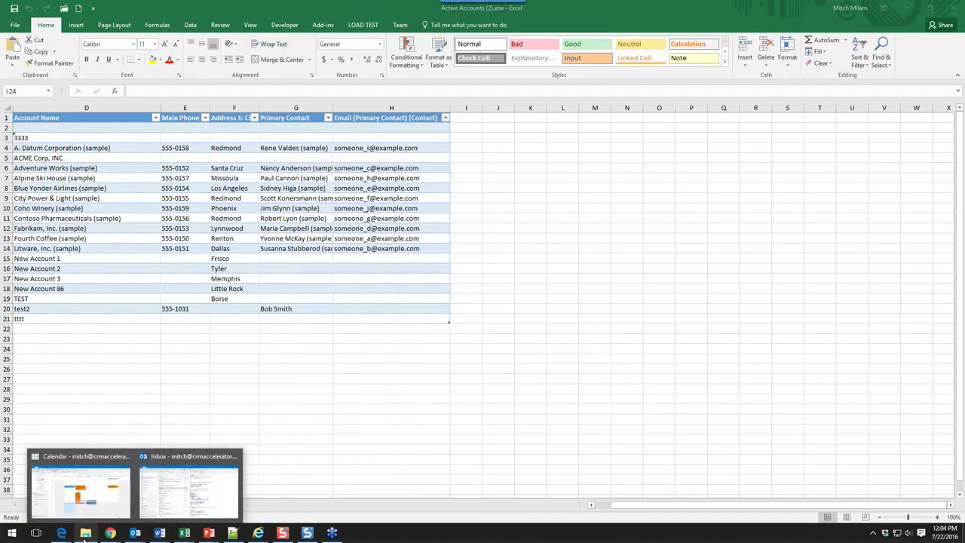
# - Switch to the PowerPoint presentation on Word and Excel integration
pyautogui.moveTo(58, 534)
pyautogui.moveTo(210, 534)
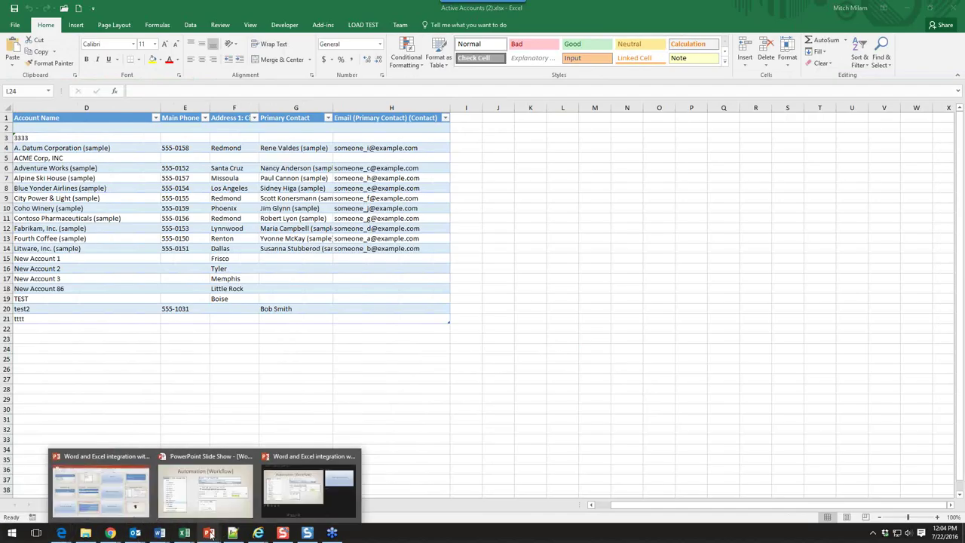